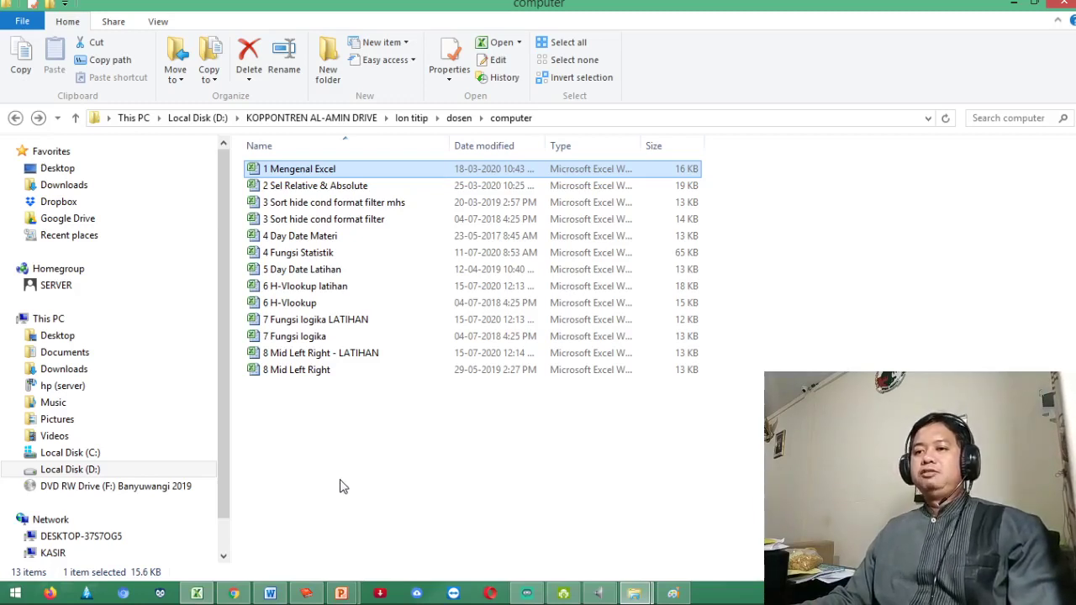
# Open the workbook "7 Fungsi logika LATIHAN" and calculate the first student's average in E5 with =AVERAGE(C5:D5)
pyautogui.doubleClick(325, 322)
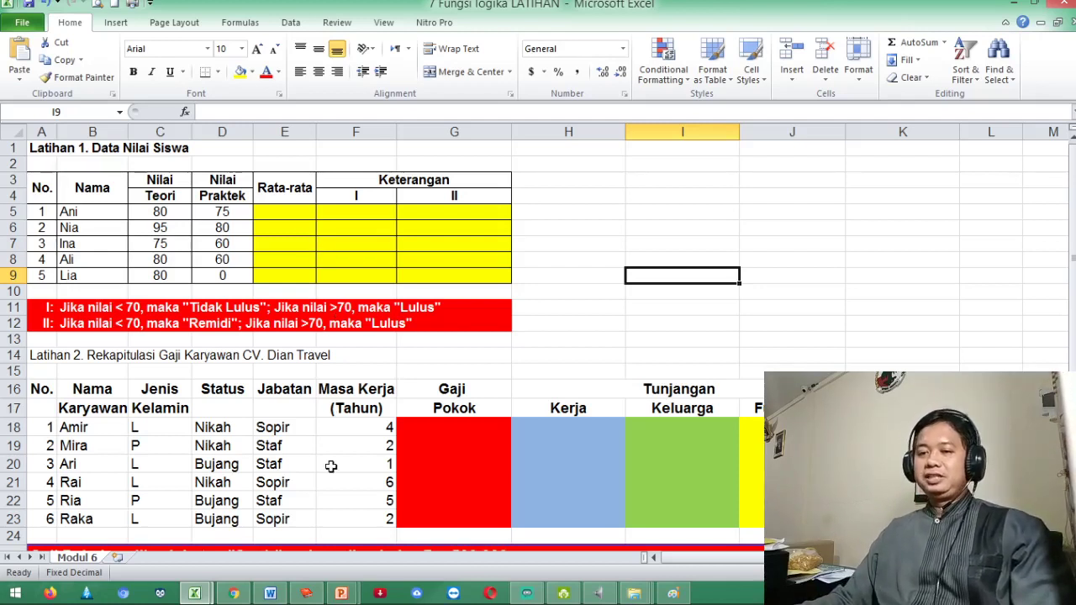
pyautogui.click(304, 213)
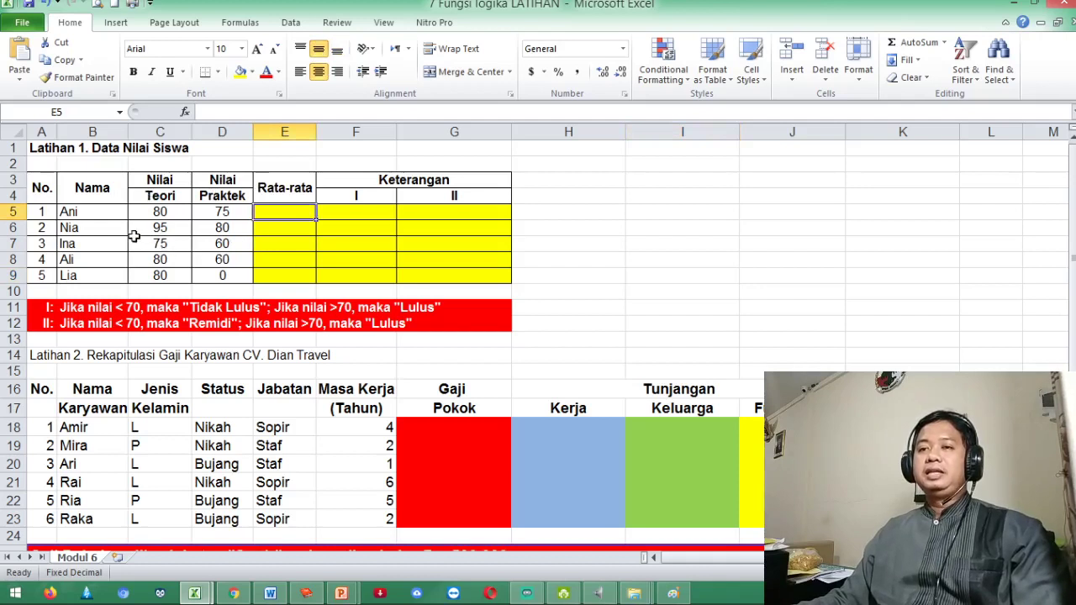
pyautogui.click(281, 187)
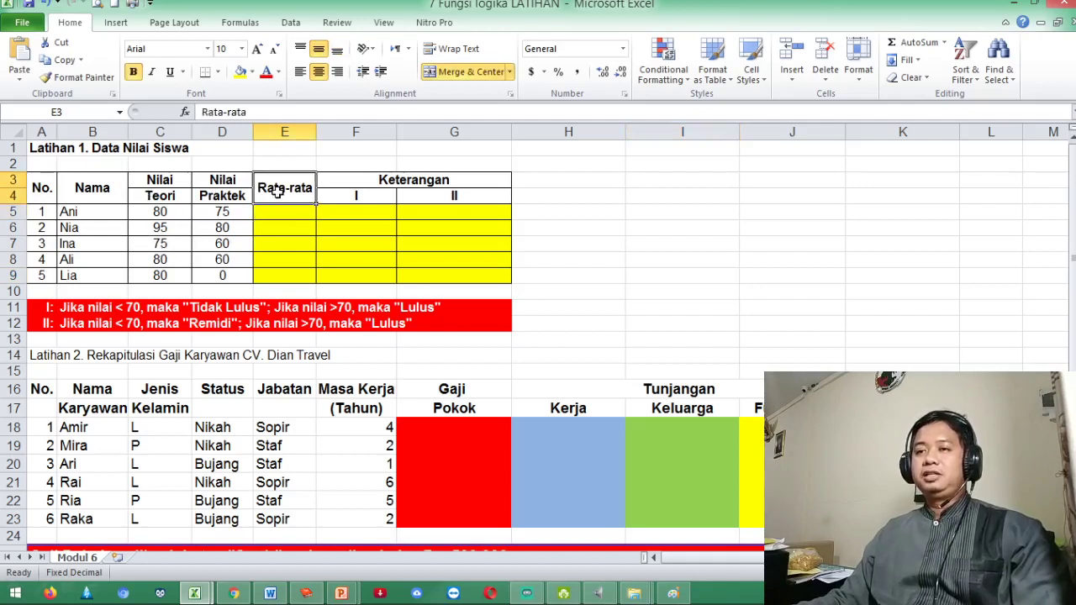
pyautogui.click(289, 212)
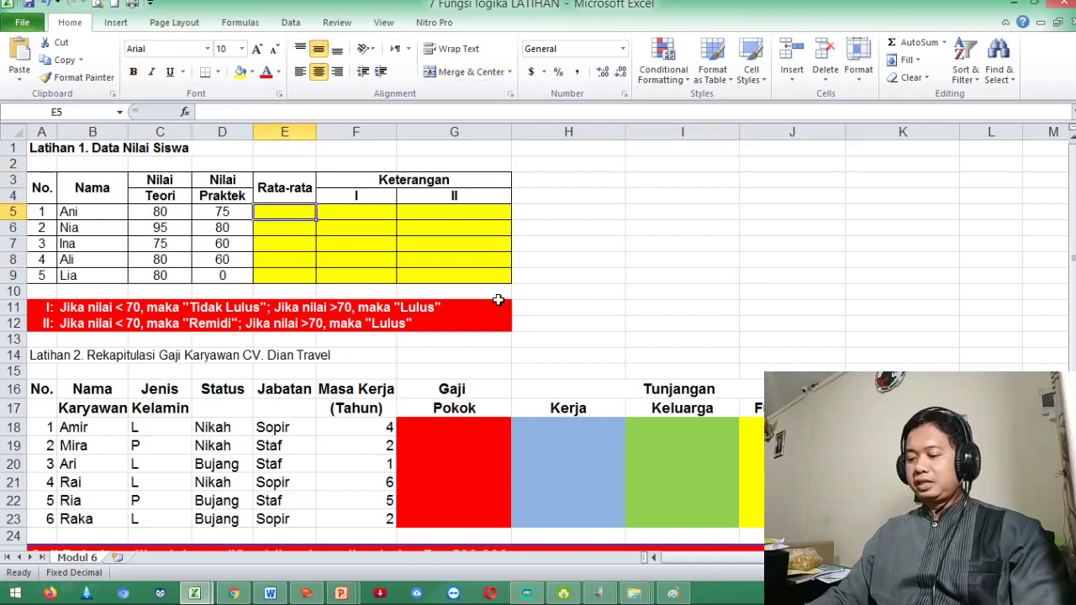
pyautogui.write('=')
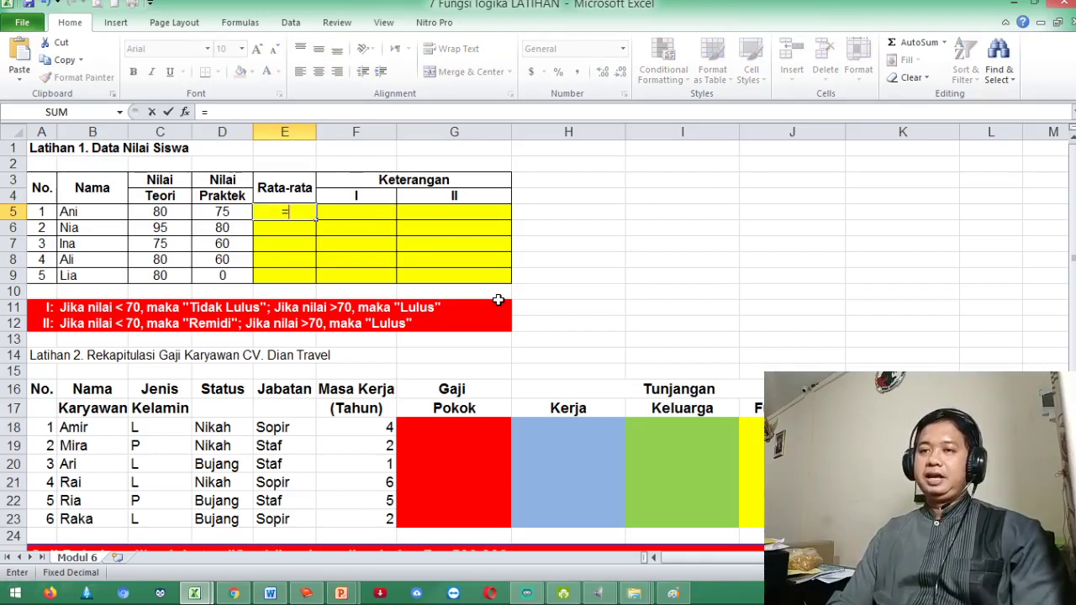
pyautogui.write('A')
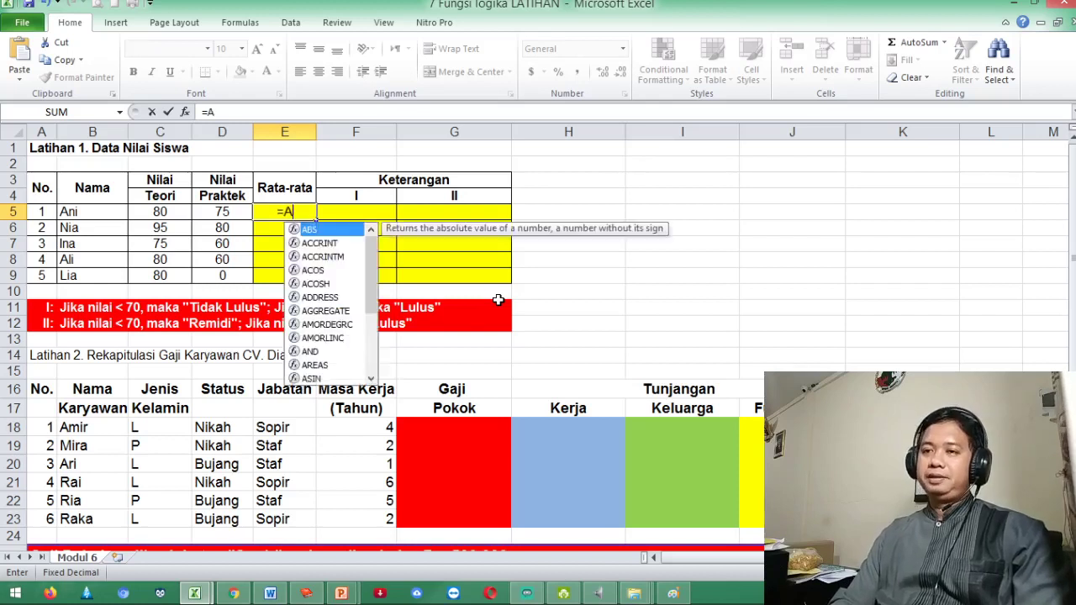
pyautogui.write('VERAGE(')
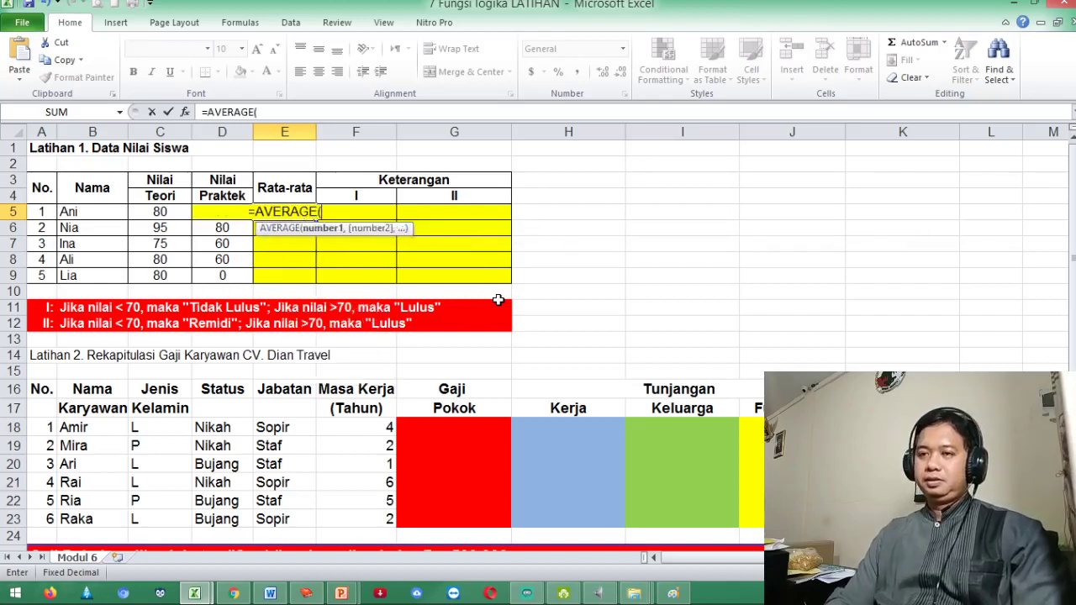
pyautogui.moveTo(164, 211); pyautogui.dragTo(201, 212)
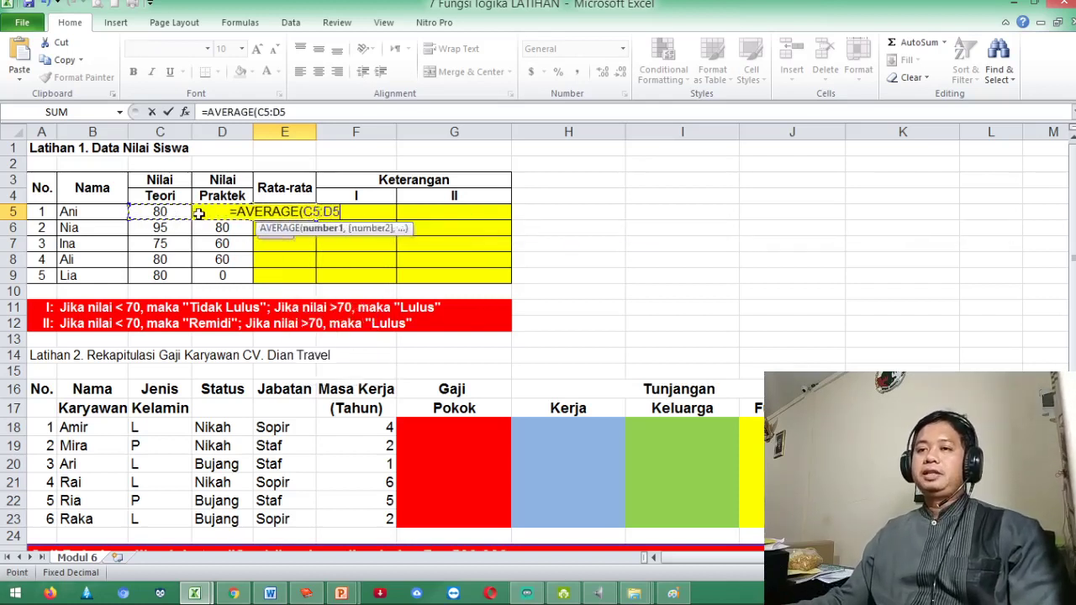
pyautogui.press('Return')
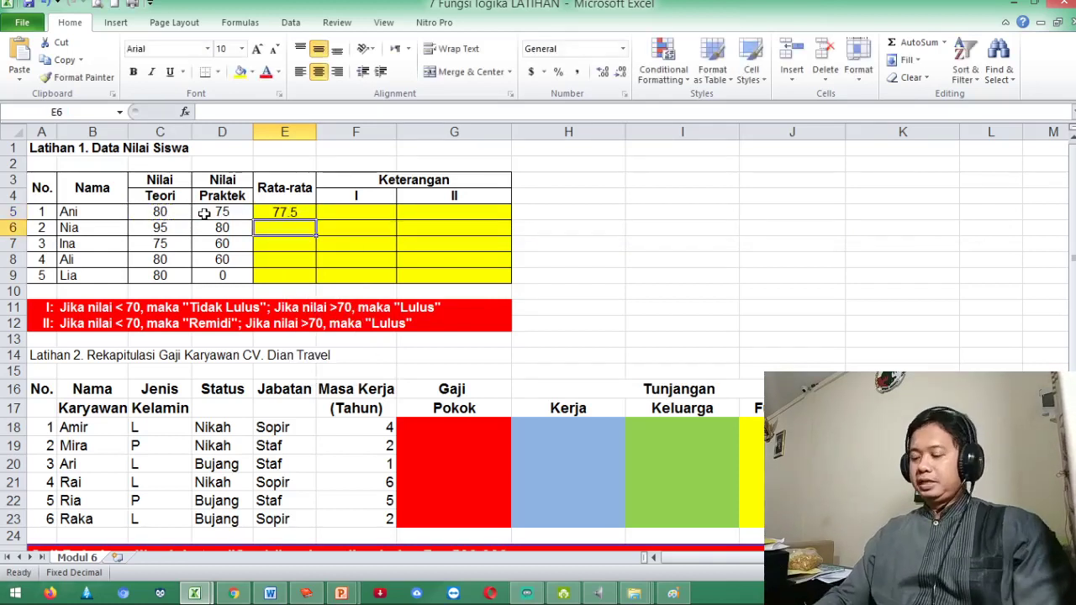
# Copy the average formula from E5 down the Rata-rata column to E9
pyautogui.press('Up')
pyautogui.hotkey('ctrl', 'c')
pyautogui.hotkey('shift', 'Down')
pyautogui.hotkey('shift', 'Down')
pyautogui.hotkey('shift', 'Down')
pyautogui.hotkey('shift', 'Down')
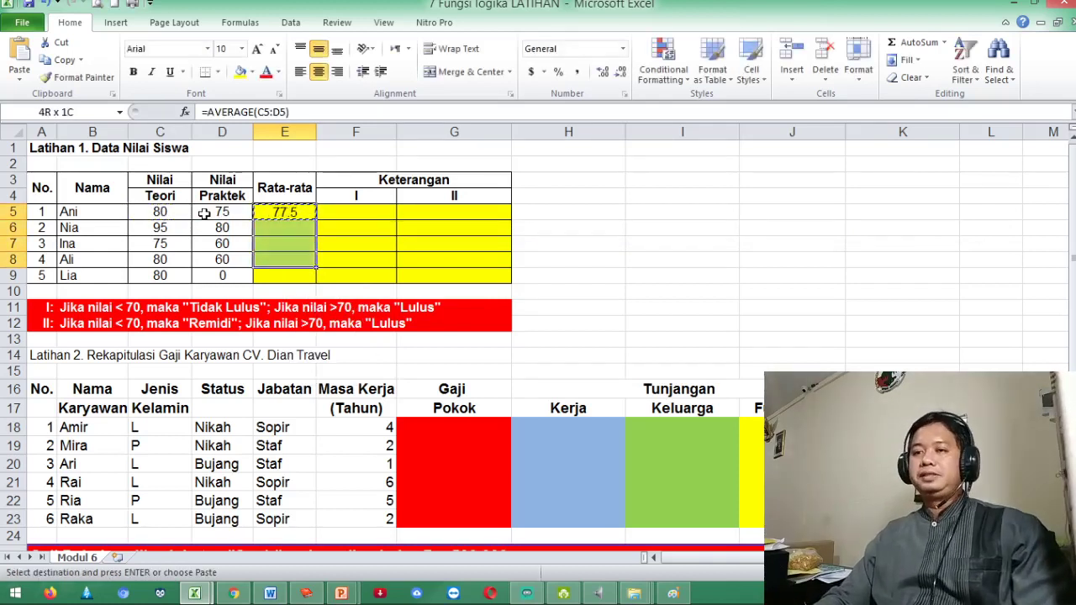
pyautogui.press('Return')
pyautogui.press('Right')
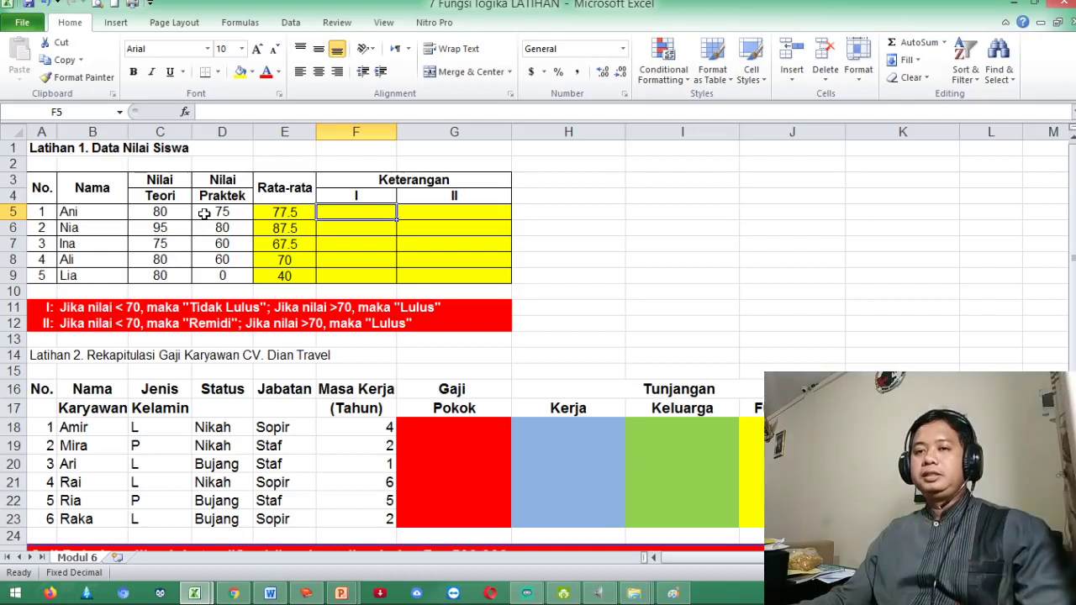
# Review the grading rules in rows 11 and 12, and begin an IF formula in F5 with the test E5<70
pyautogui.click(40, 311)
pyautogui.moveTo(40, 311); pyautogui.dragTo(329, 324)
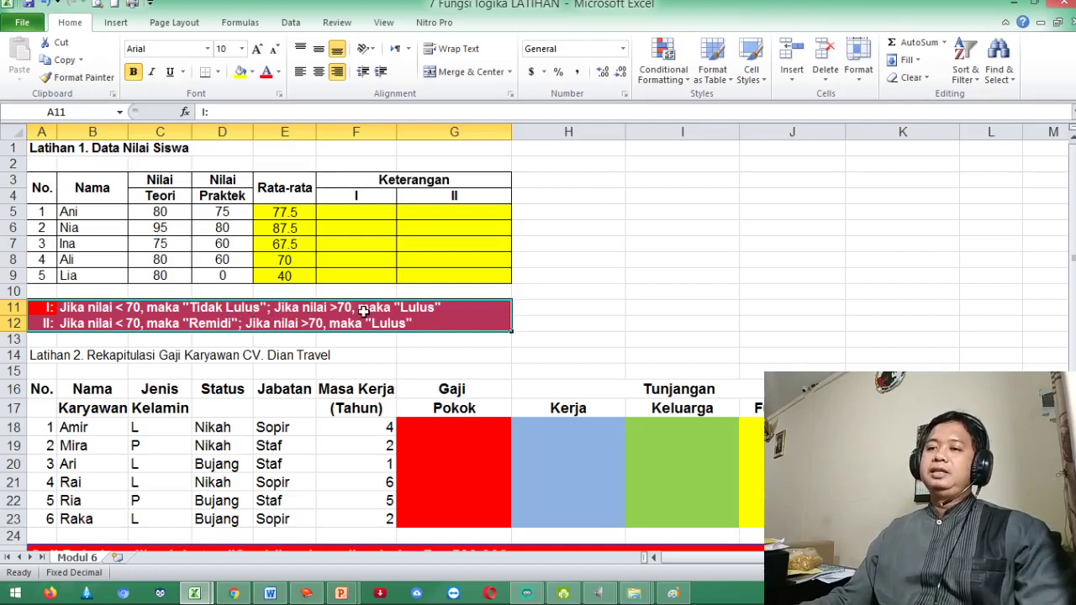
pyautogui.click(361, 212)
pyautogui.write('=')
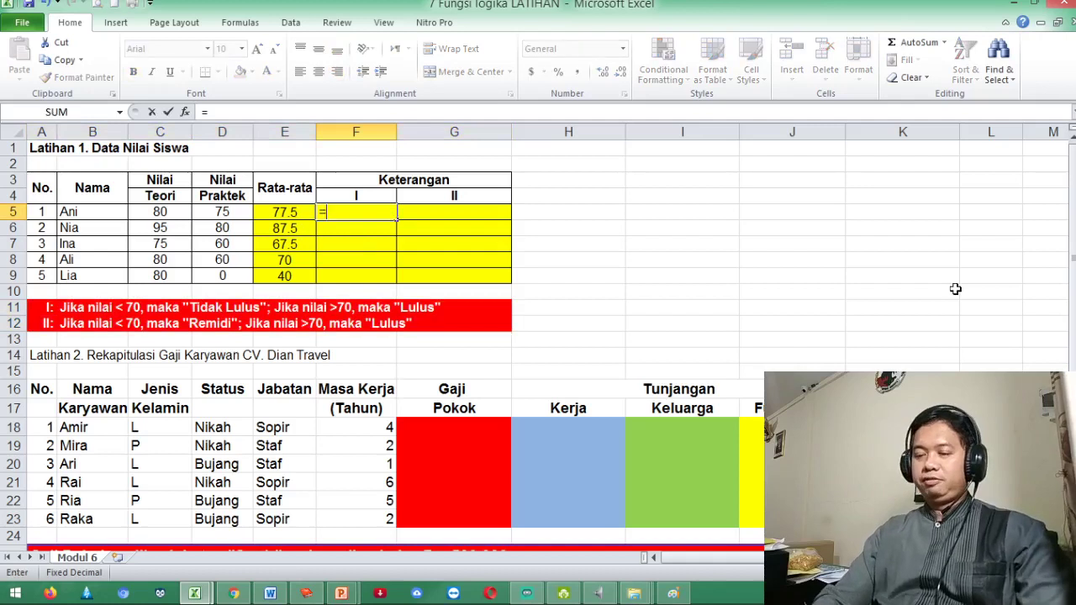
pyautogui.write('I')
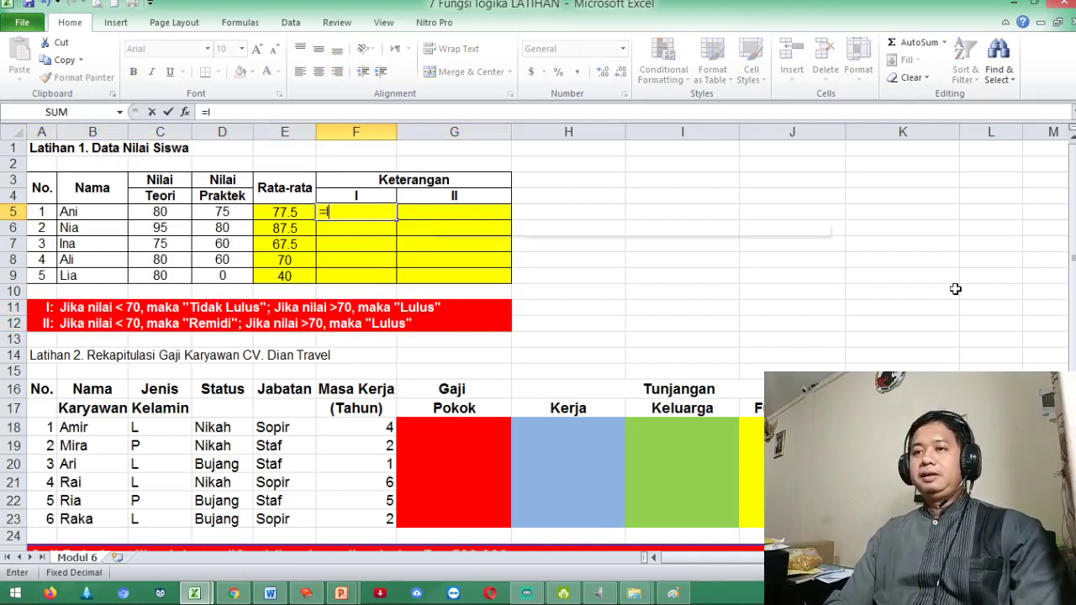
pyautogui.write('F(')
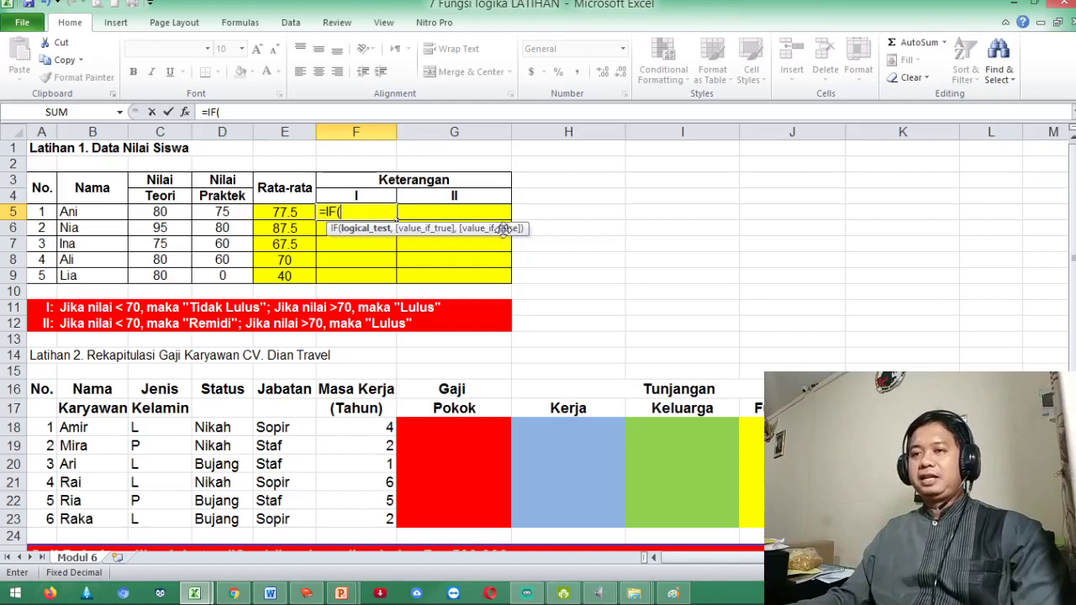
pyautogui.click(276, 211)
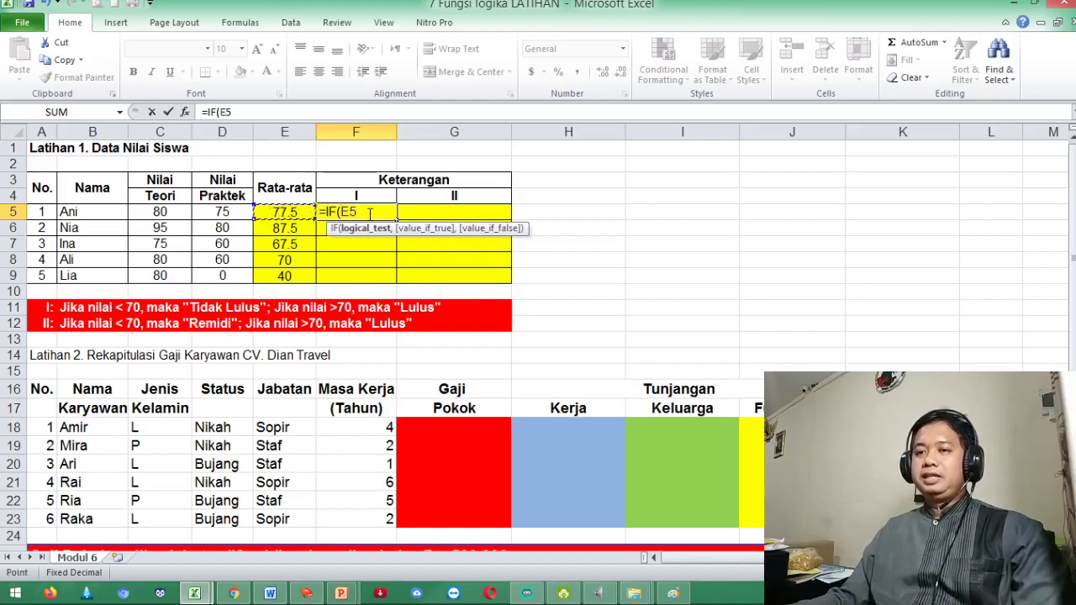
pyautogui.write('<')
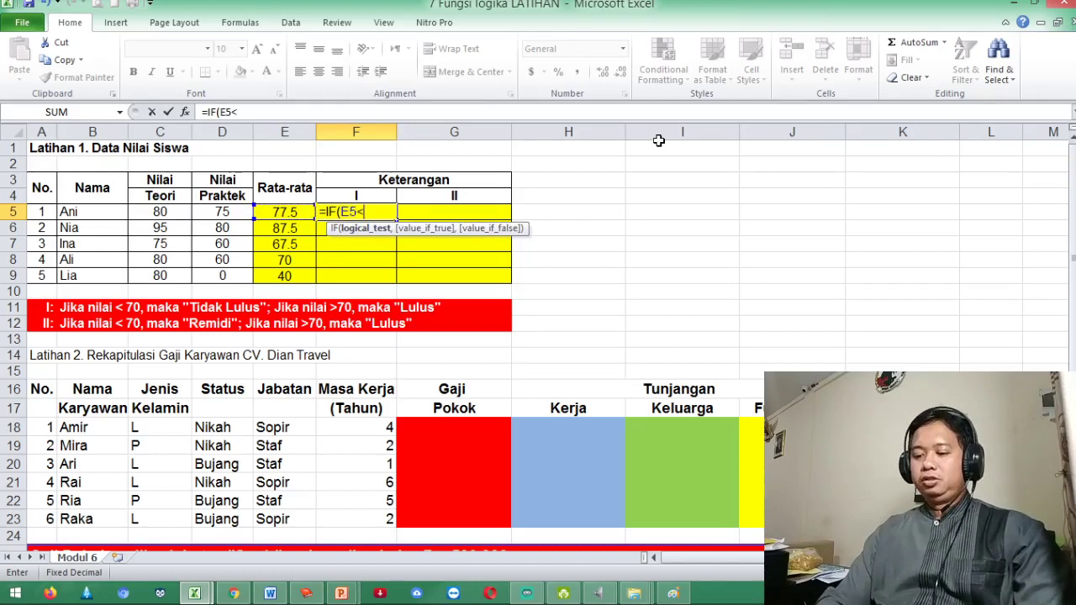
pyautogui.write('70')
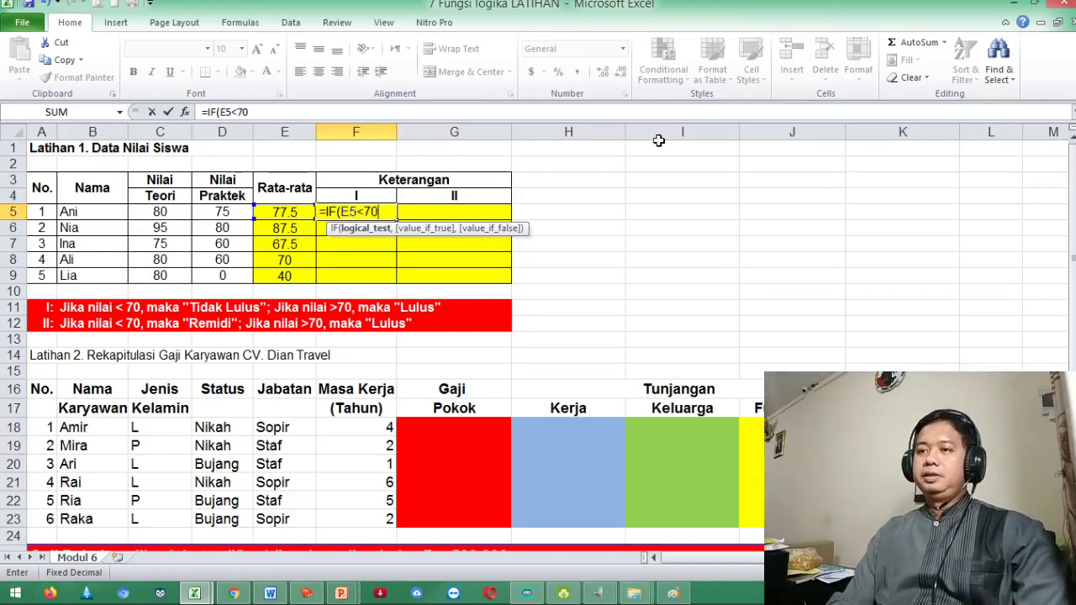
# Add "Tidak Lulus" as the value if true in the F5 IF formula
pyautogui.write(',')
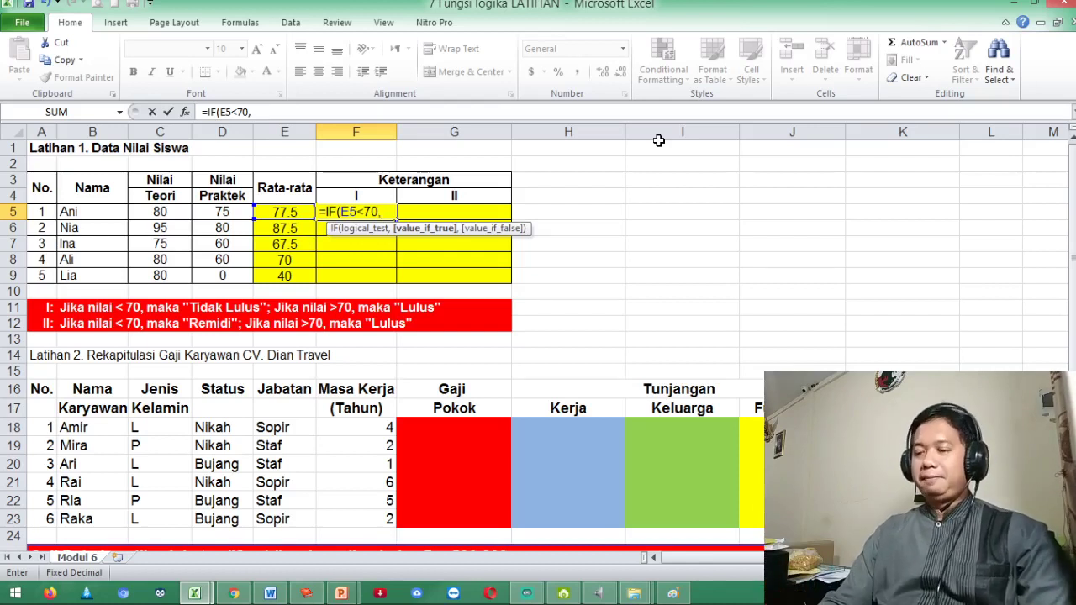
pyautogui.write('"')
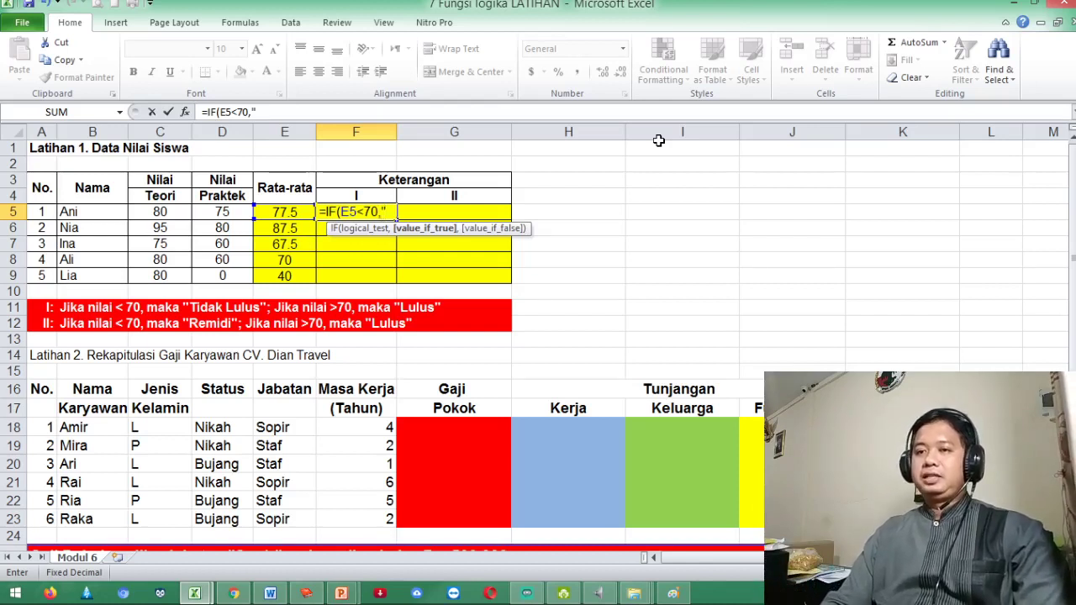
pyautogui.write('T')
pyautogui.press('BackSpace')
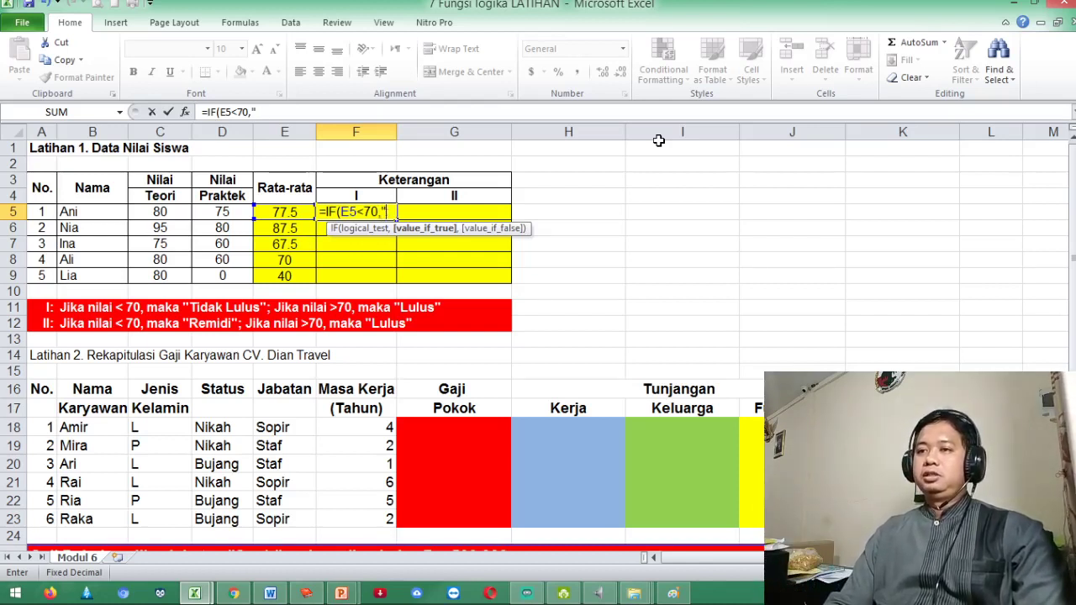
pyautogui.write('Tid')
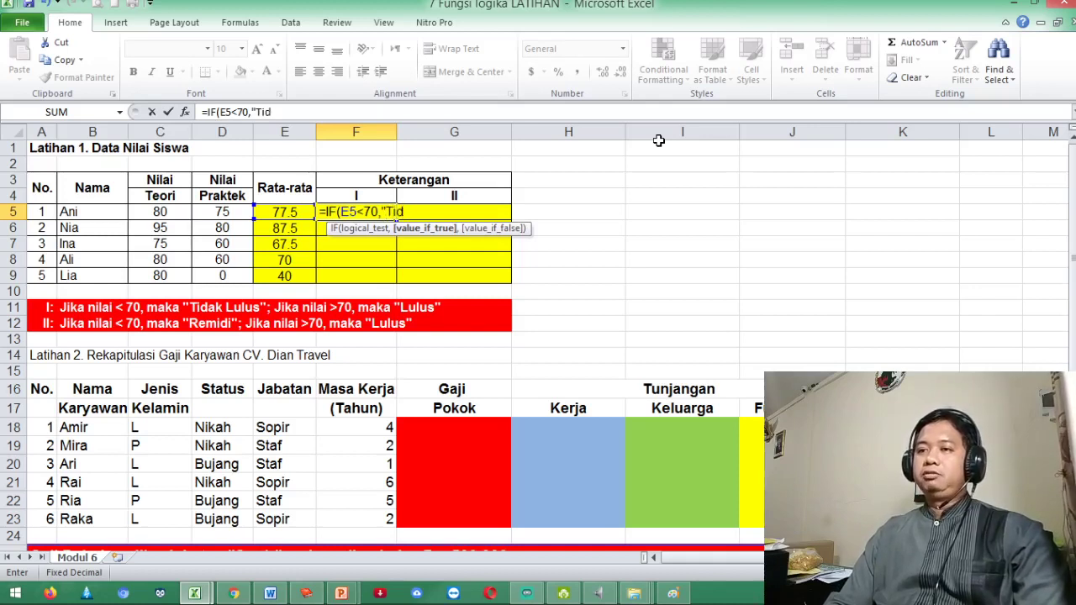
pyautogui.write('a')
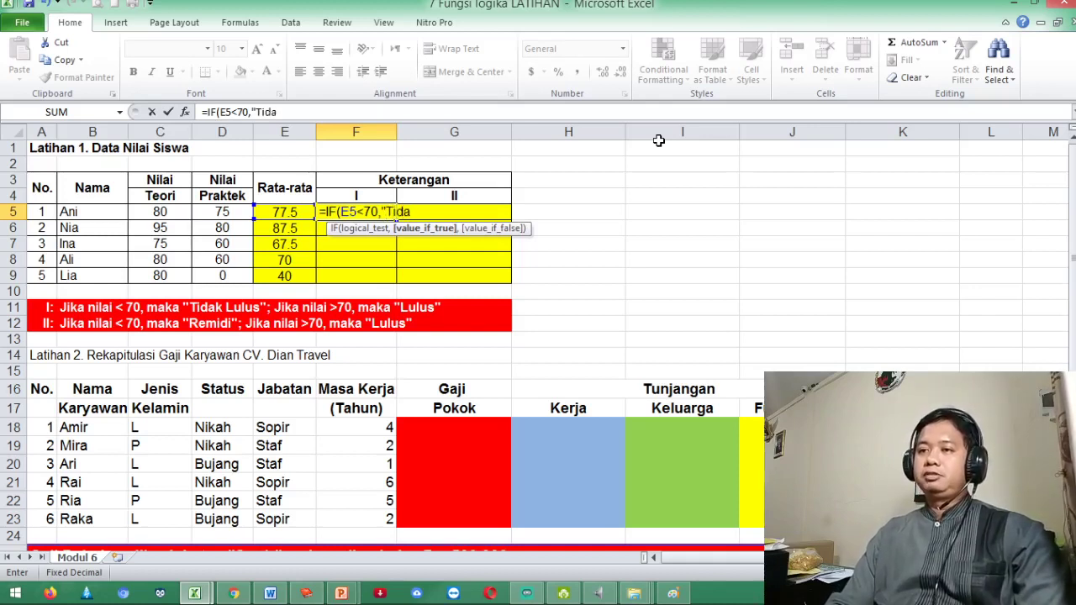
pyautogui.write('k')
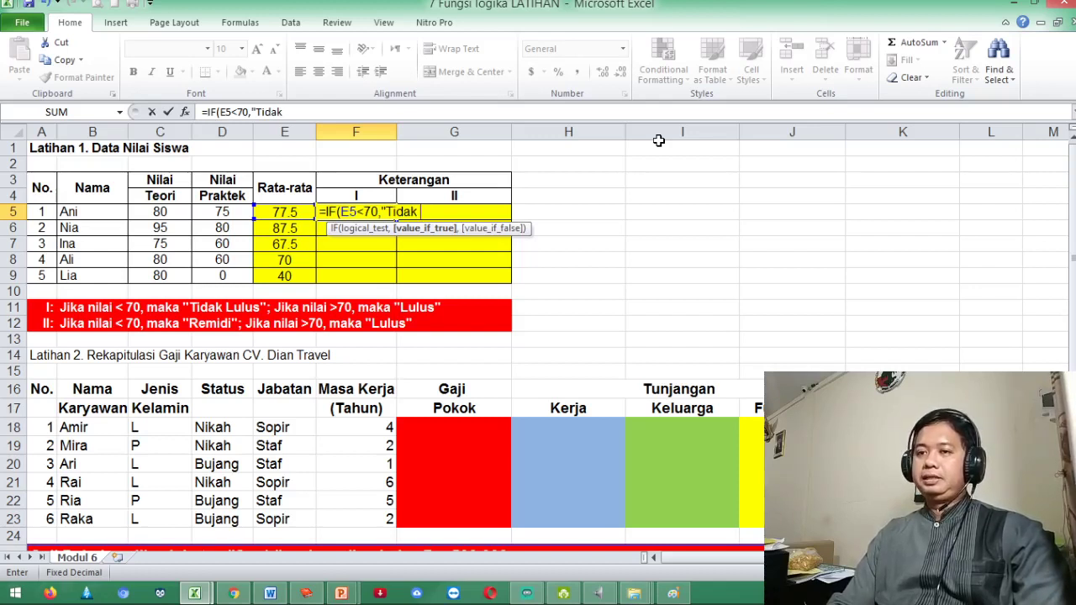
pyautogui.write('Lulus')
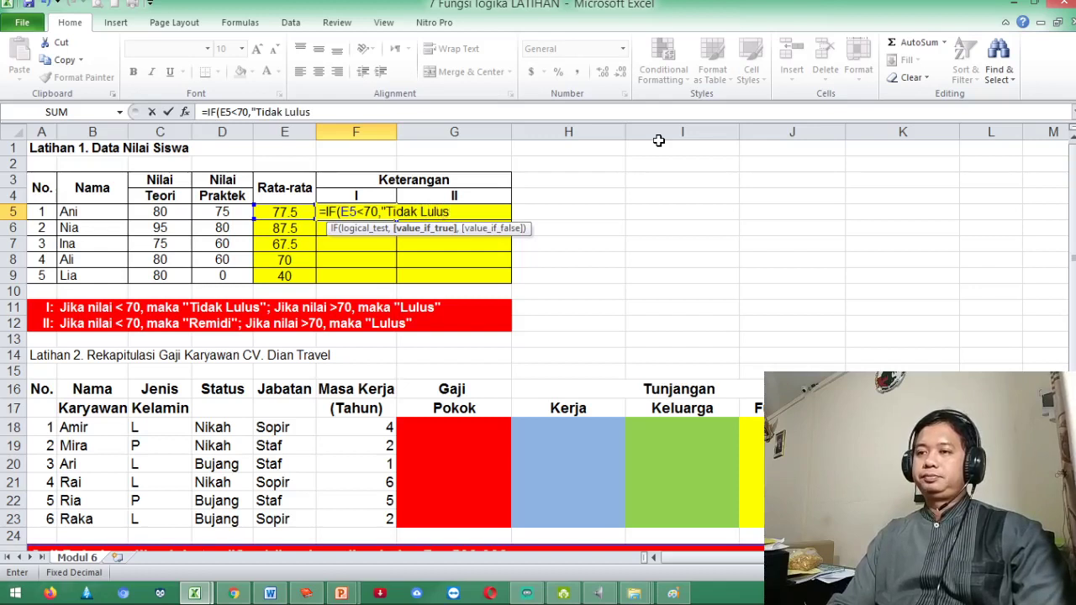
pyautogui.write('",')
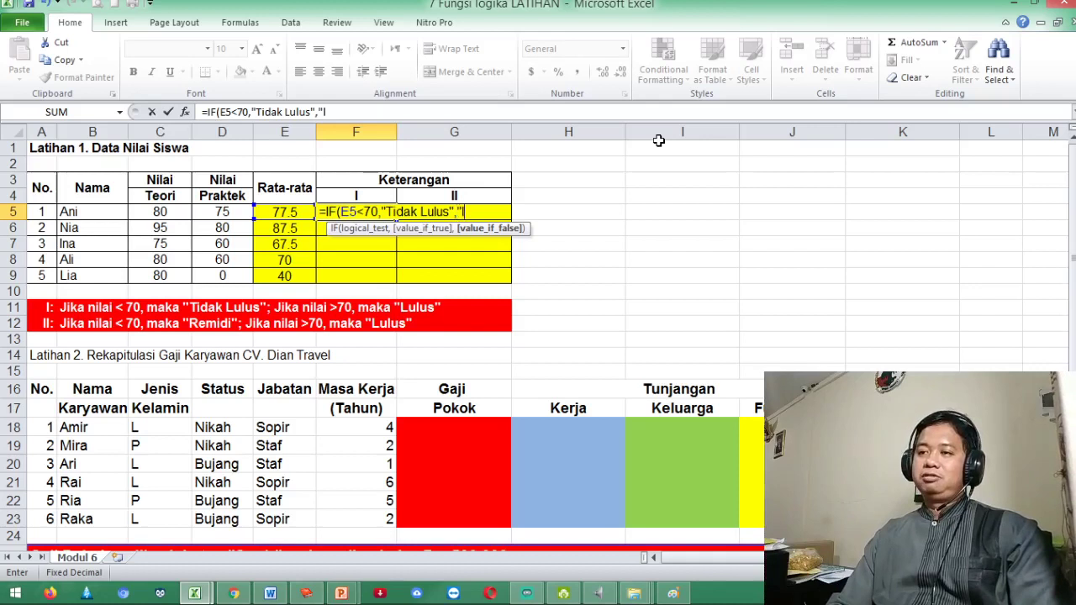
# Add "Lulus" as the value if false and complete the IF formula in F5
pyautogui.write('"Lulus"')
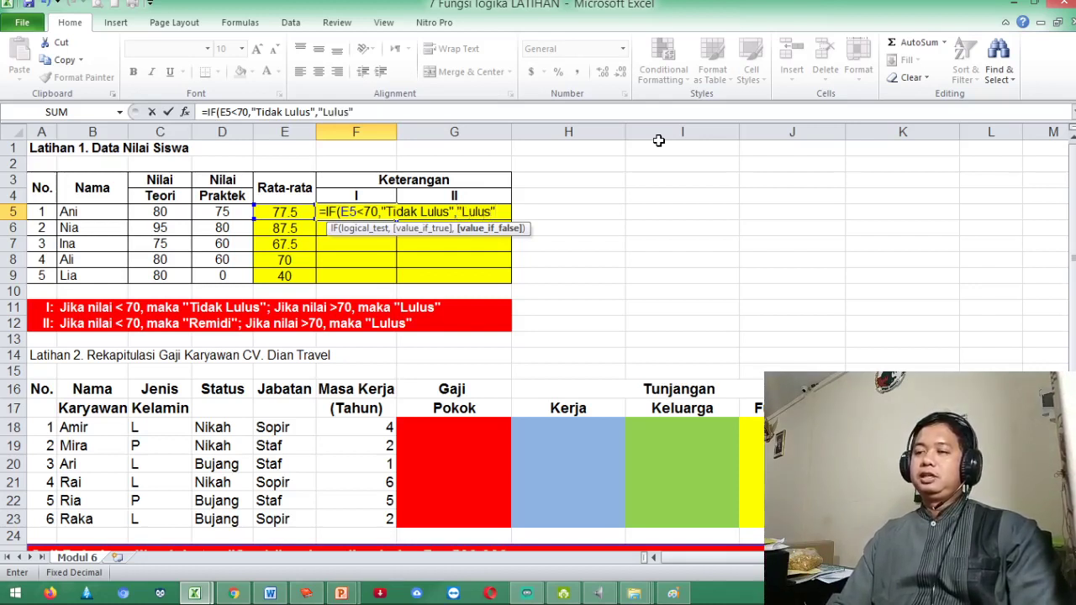
pyautogui.write(')')
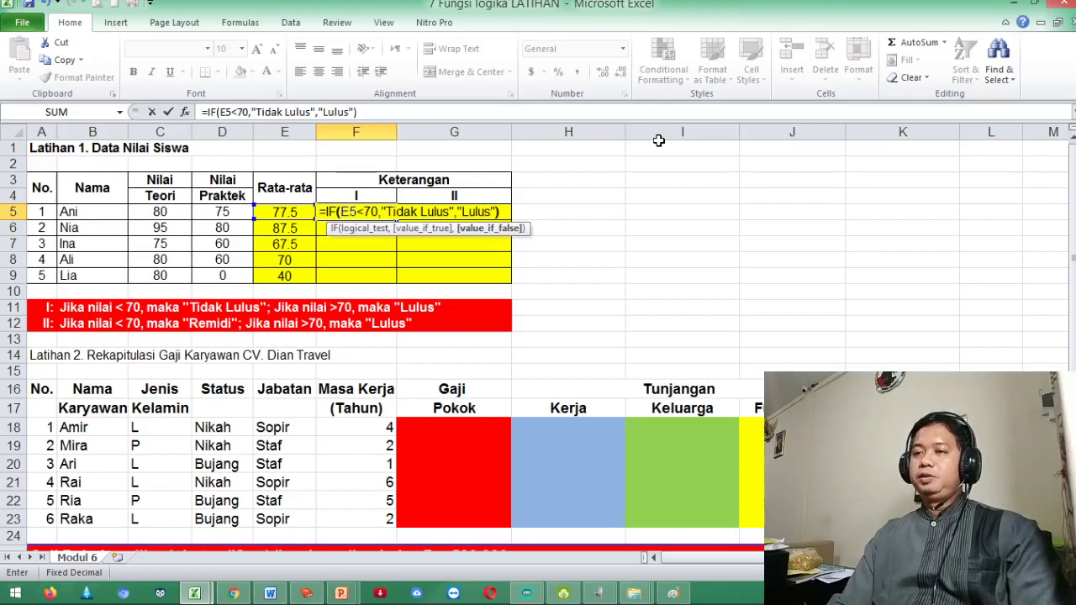
pyautogui.press('Return')
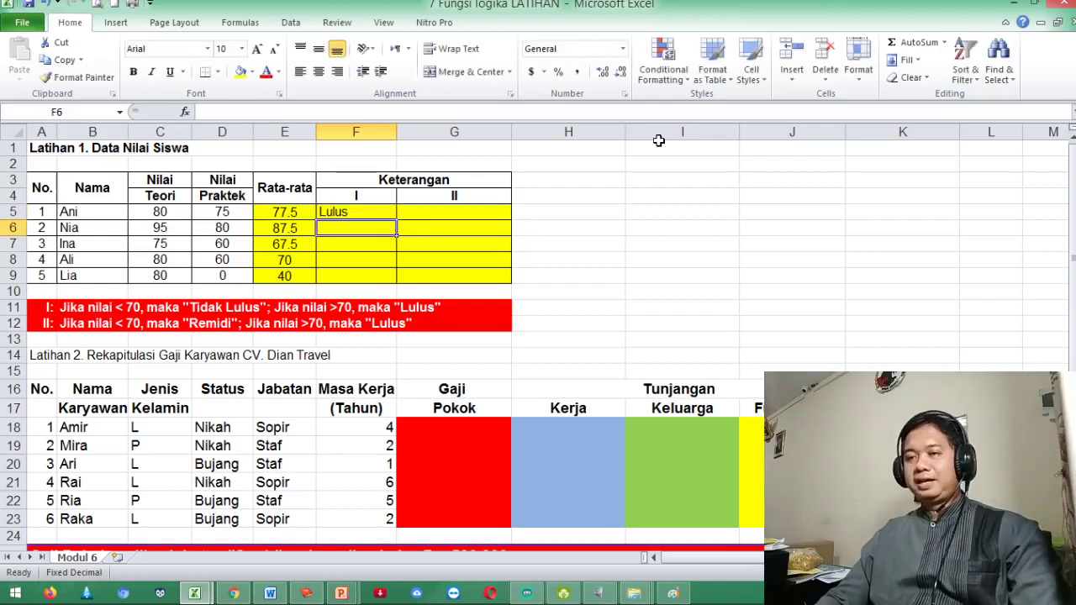
# Center the Keterangan cells F5:G9 both horizontally and vertically
pyautogui.press('Up')
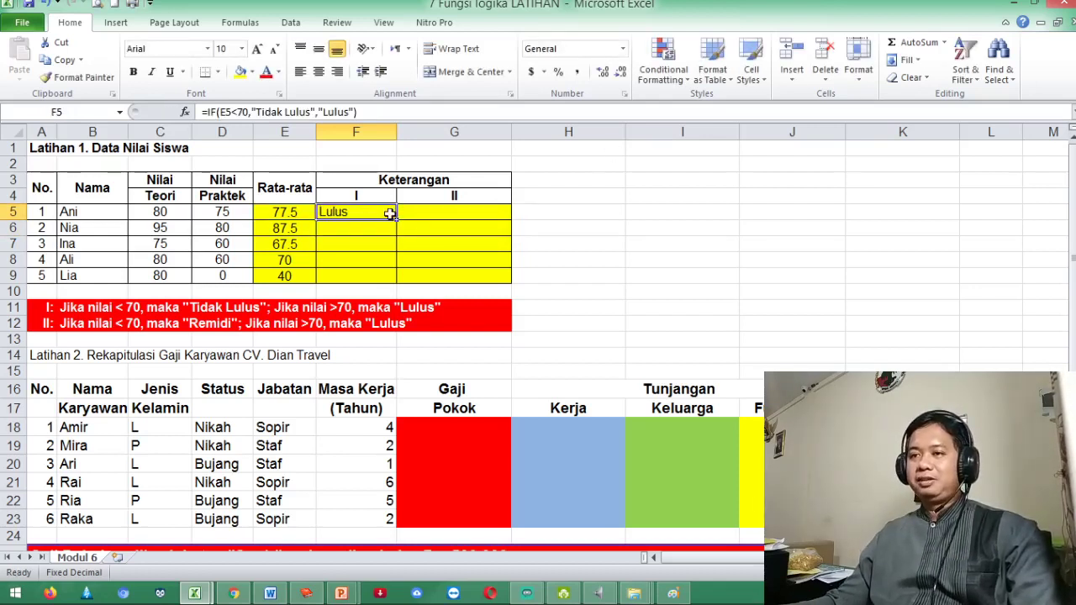
pyautogui.moveTo(390, 214); pyautogui.dragTo(430, 277)
pyautogui.click(319, 73)
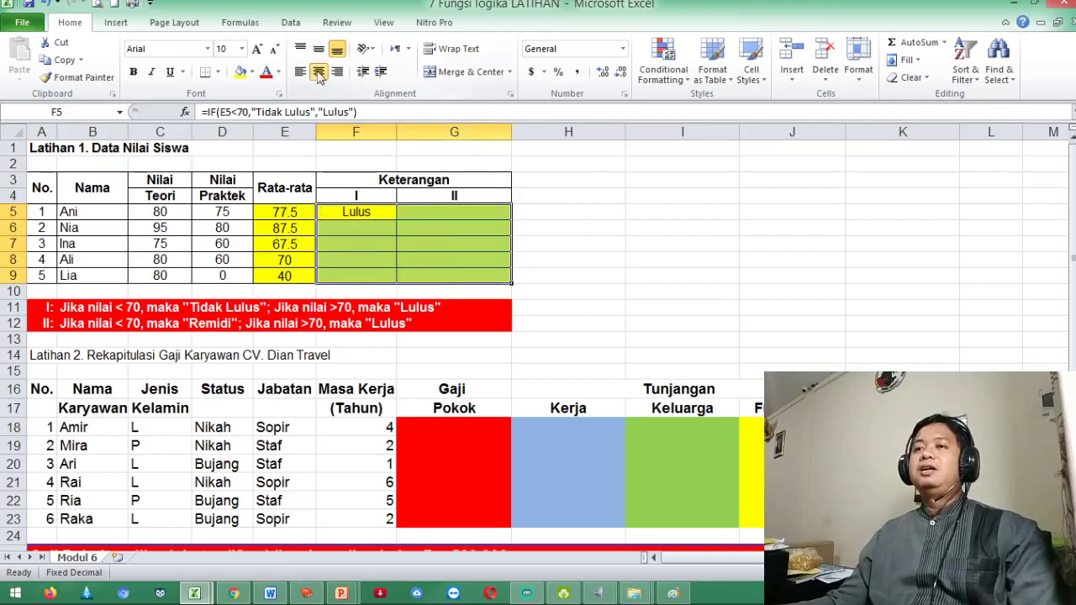
pyautogui.click(319, 48)
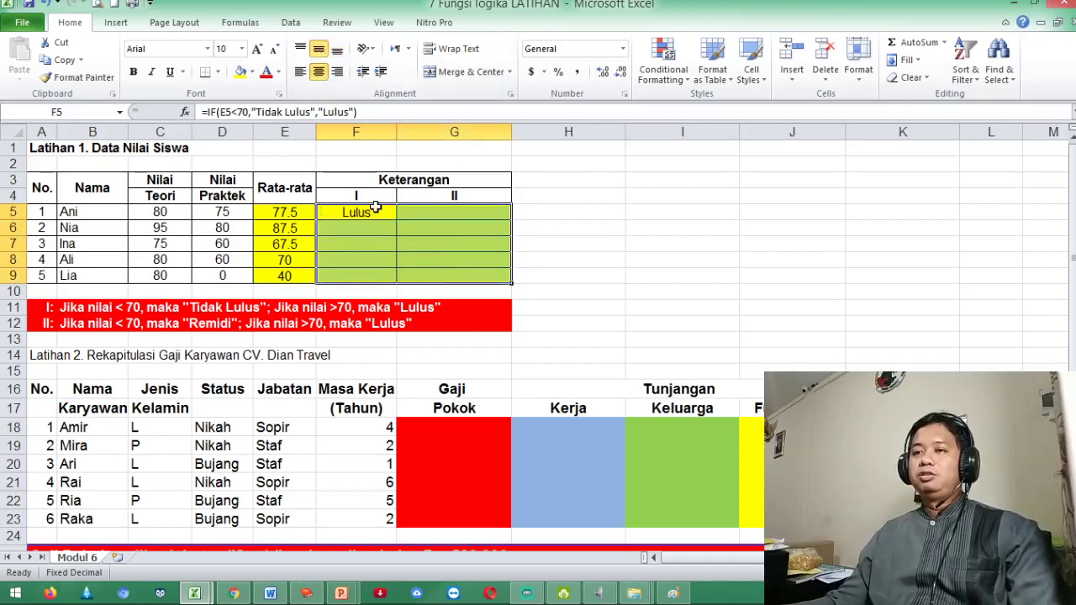
# Begin an IF formula in F6 with the logical test E6<70
pyautogui.click(375, 208)
pyautogui.click(394, 233)
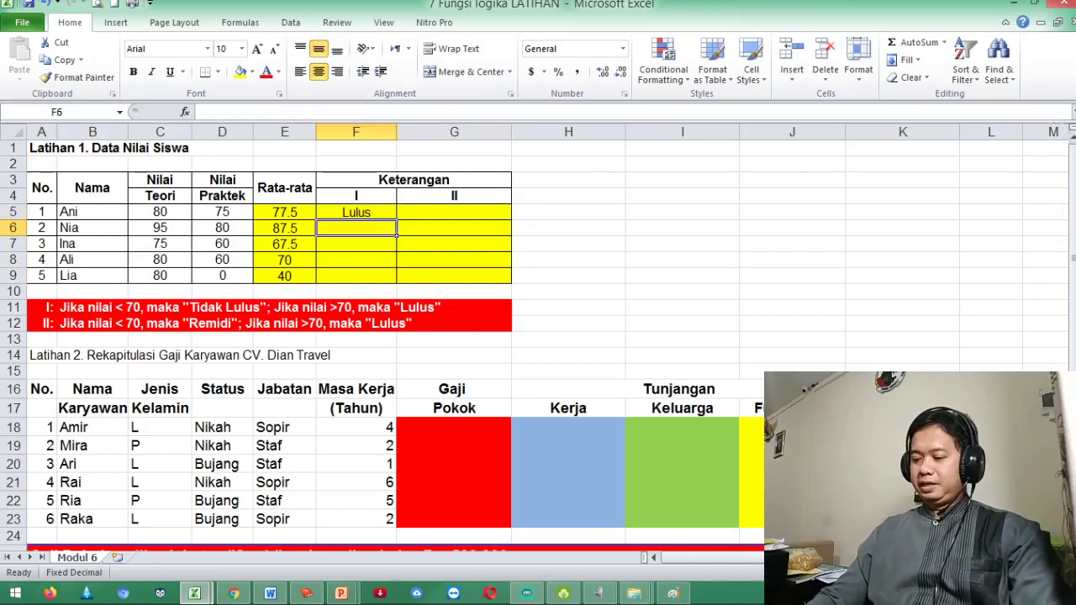
pyautogui.write('=if')
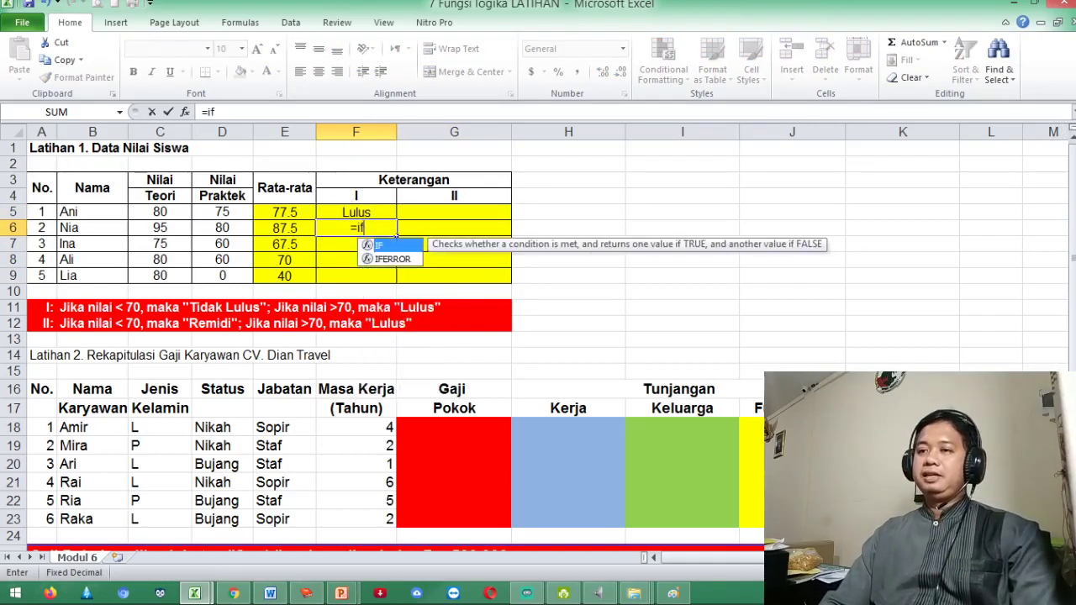
pyautogui.write('(')
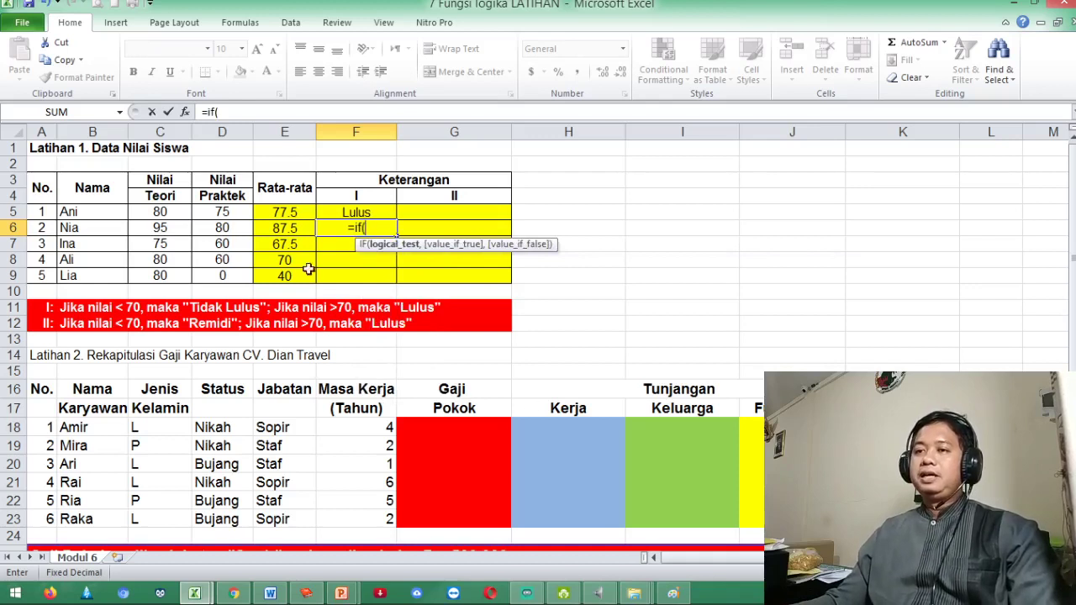
pyautogui.click(289, 225)
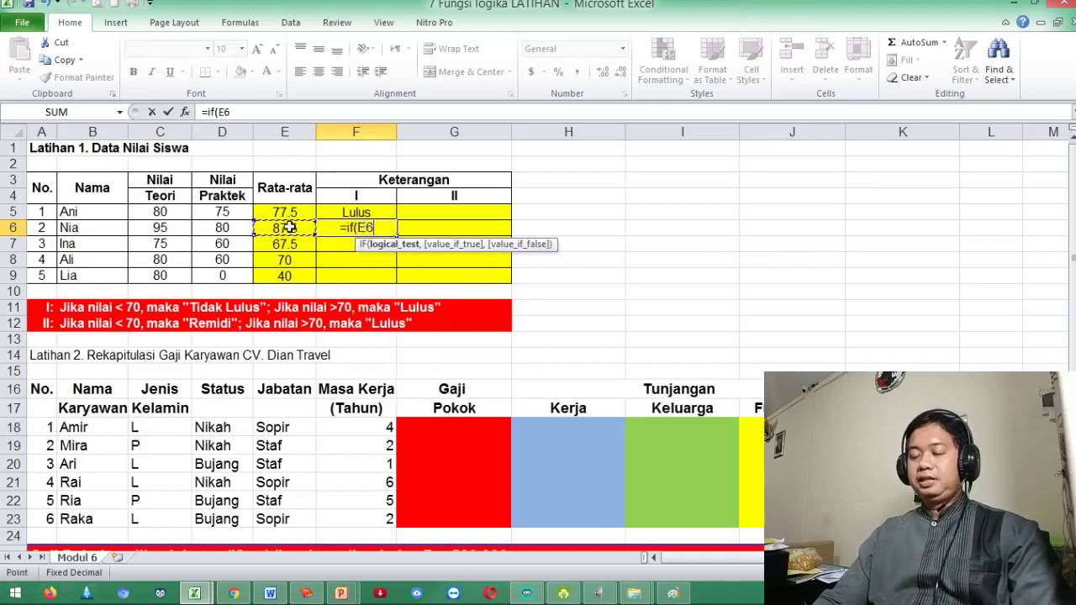
pyautogui.write('<')
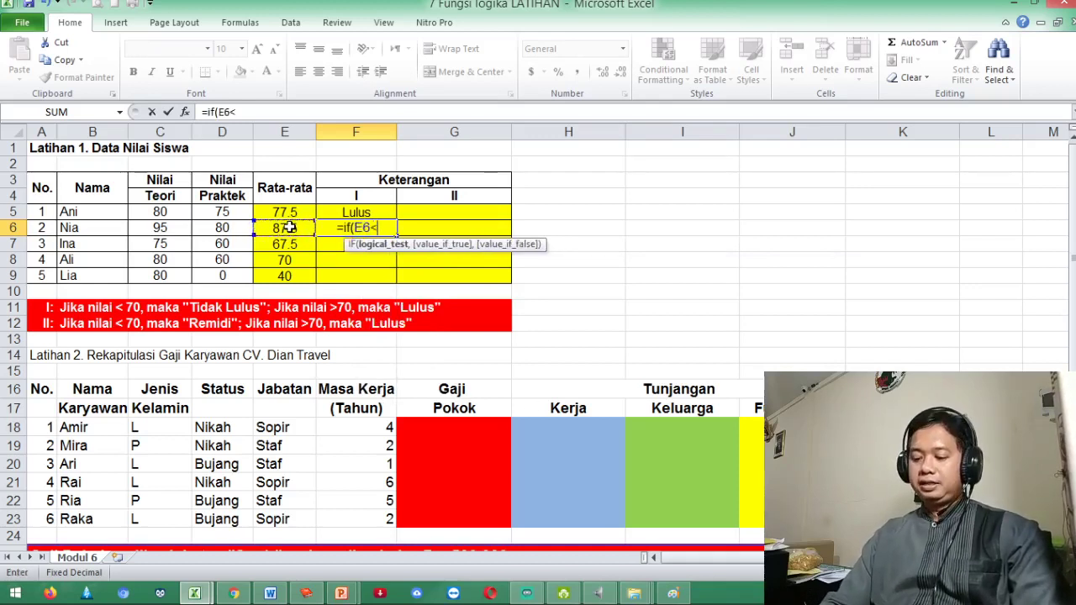
pyautogui.write('70')
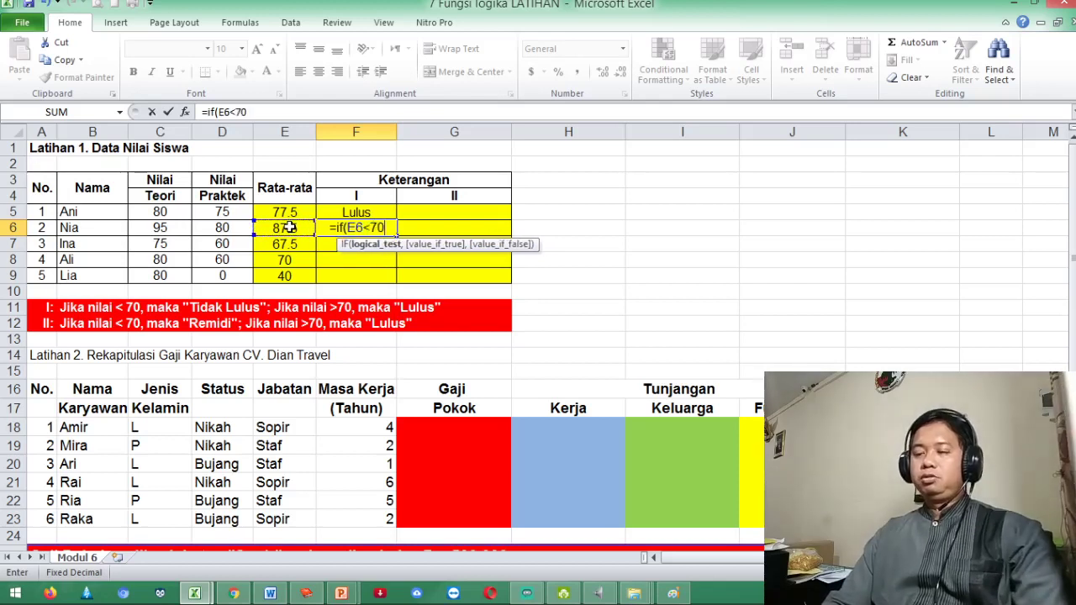
pyautogui.write(',')
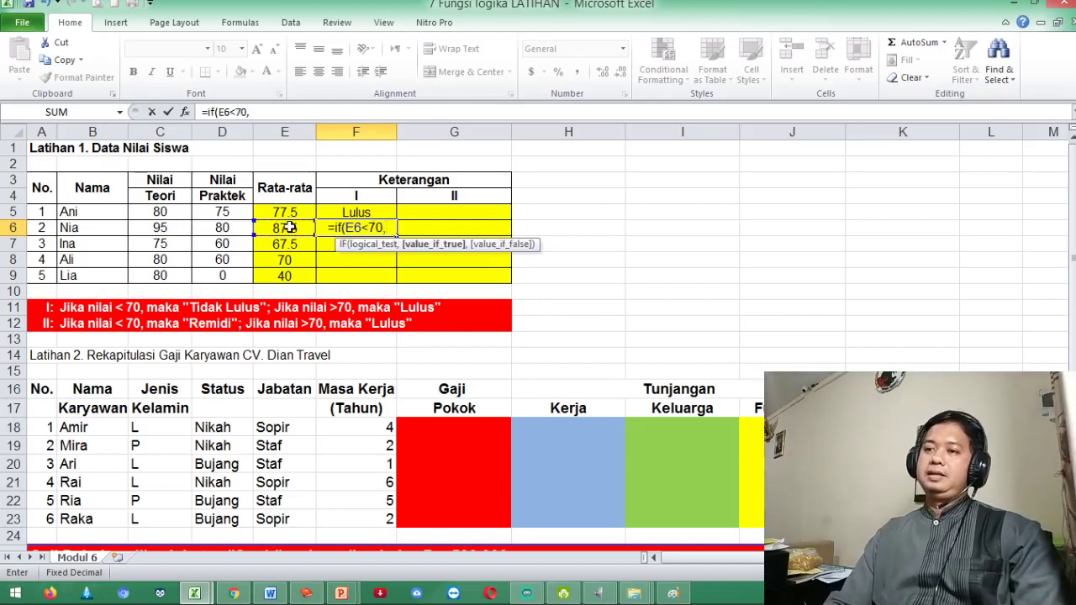
# Complete the F6 IF formula with "Tidak Lulus" as the value if true and "Lulus" as the value if false
pyautogui.write('"')
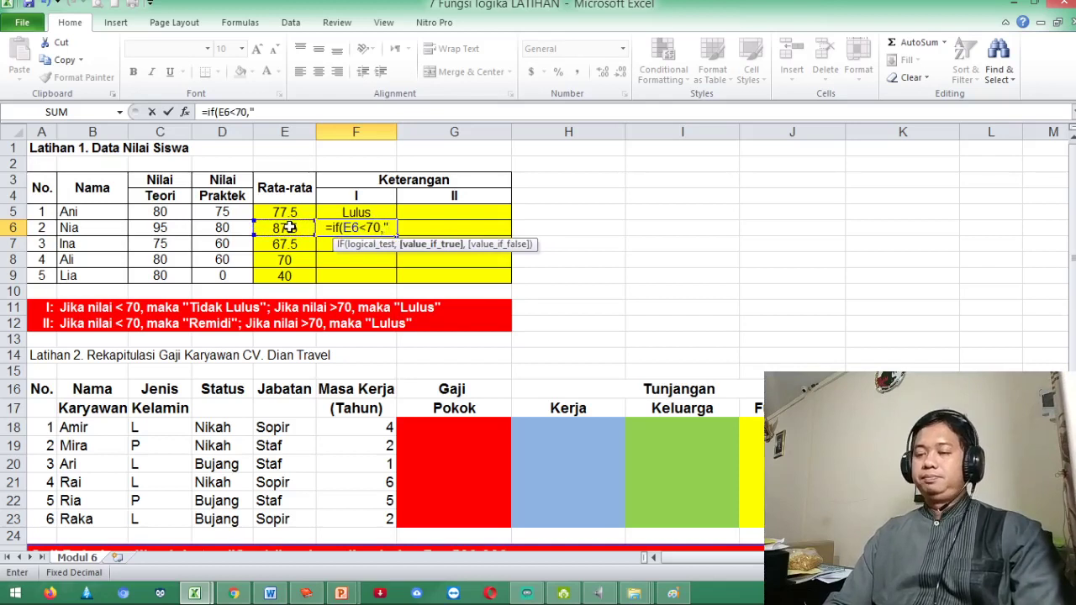
pyautogui.write('Tidak')
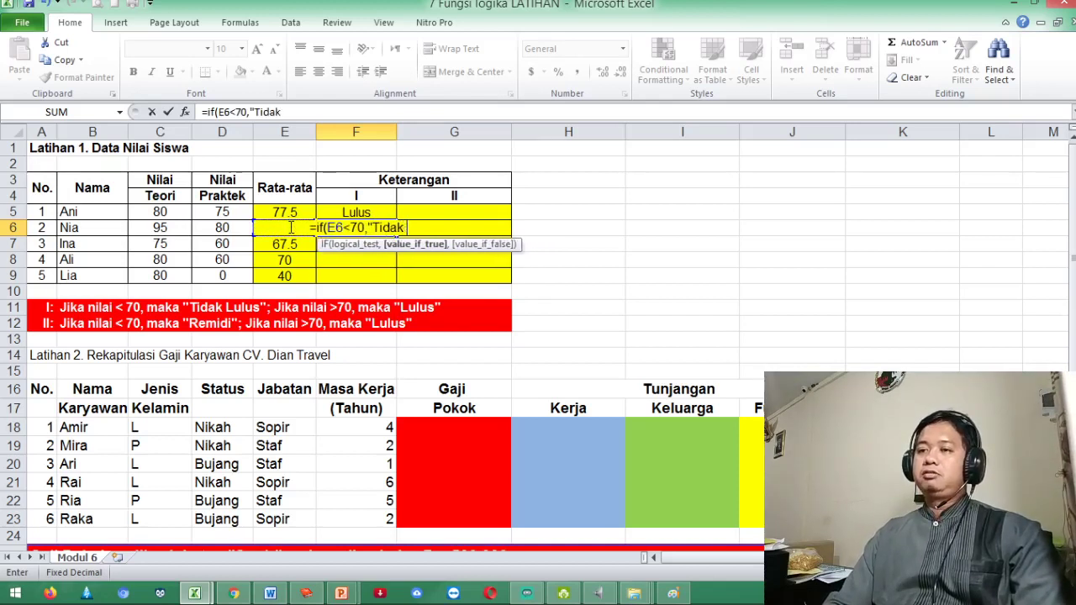
pyautogui.write(' Lulus"')
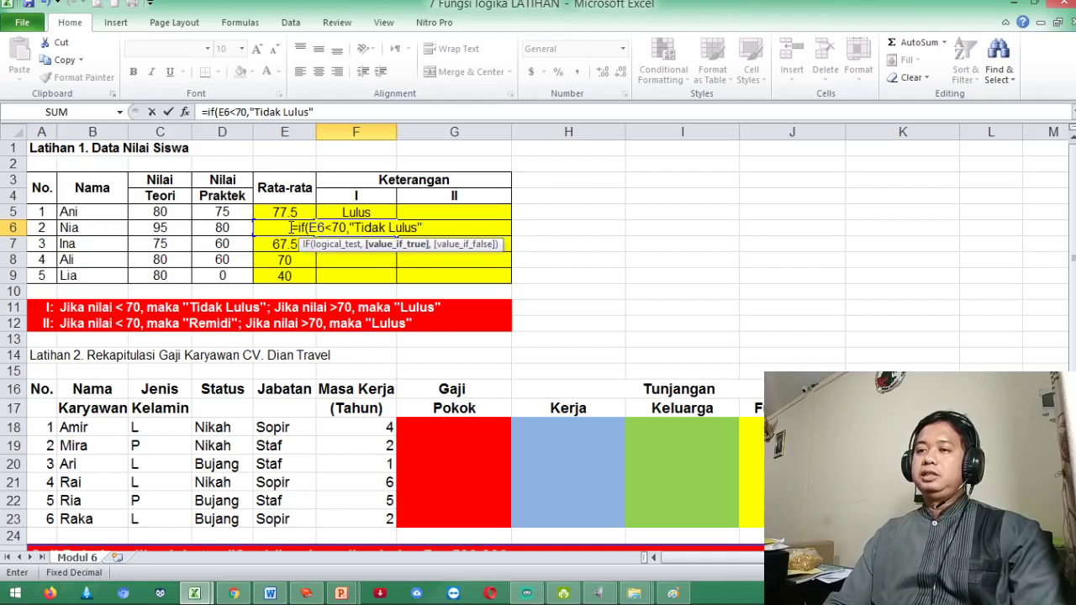
pyautogui.write(',')
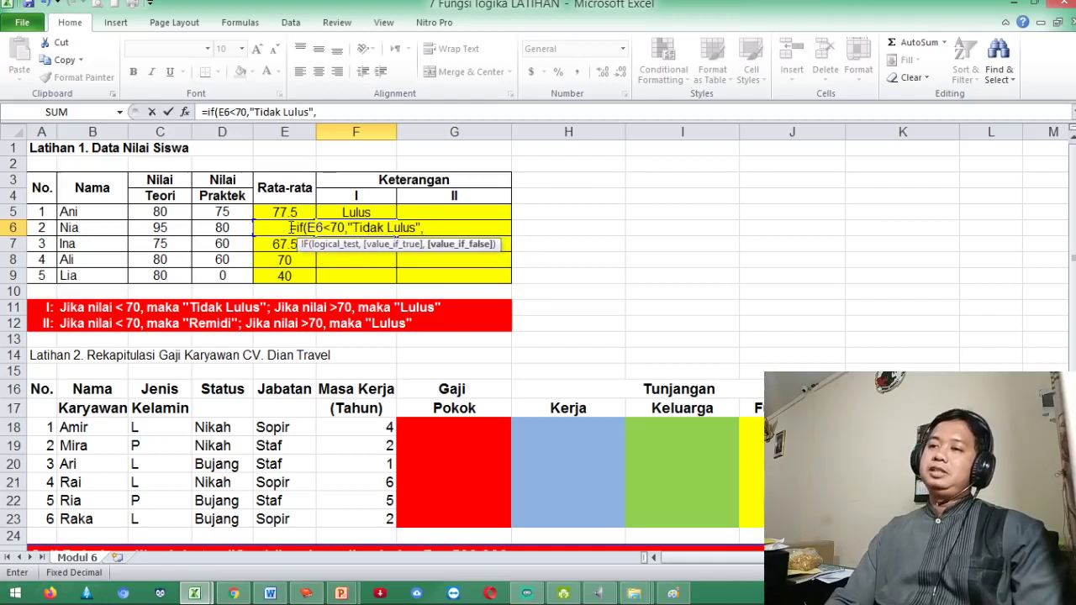
pyautogui.write('"Lu')
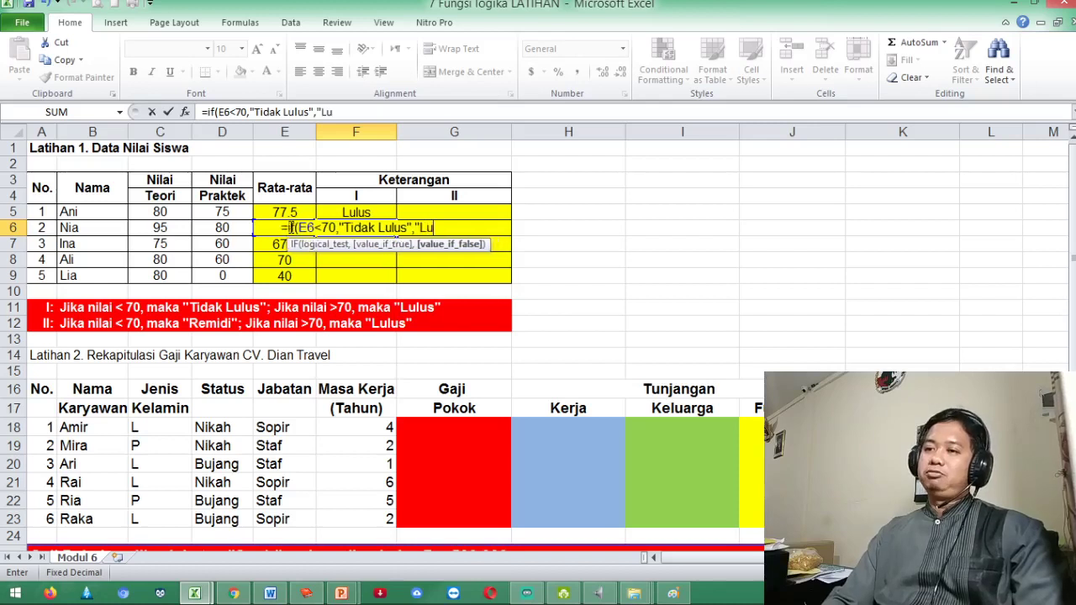
pyautogui.write('lus")')
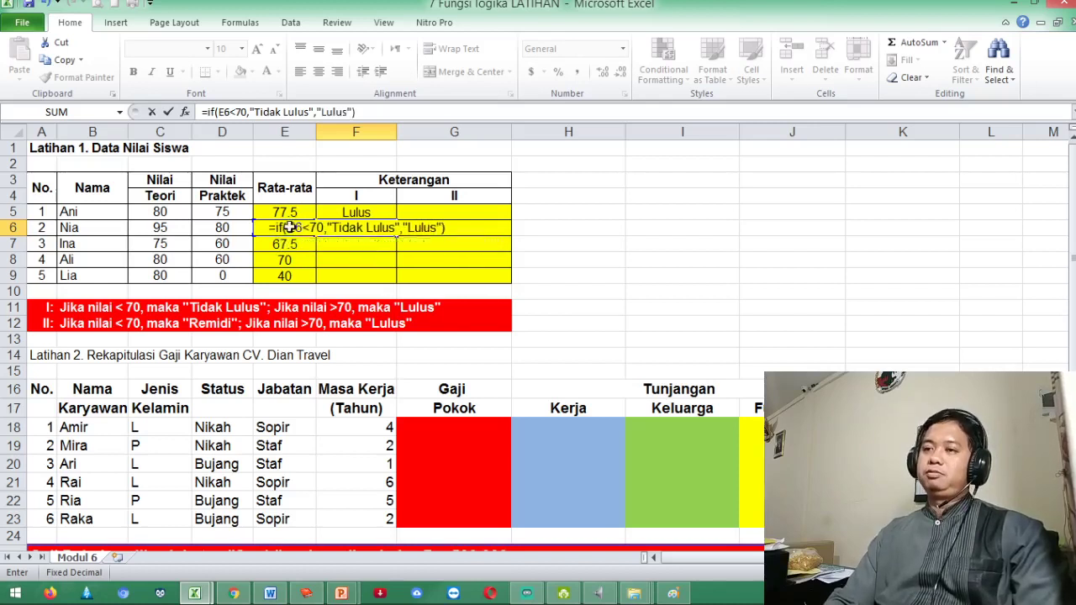
pyautogui.press('Return')
pyautogui.press('Up')
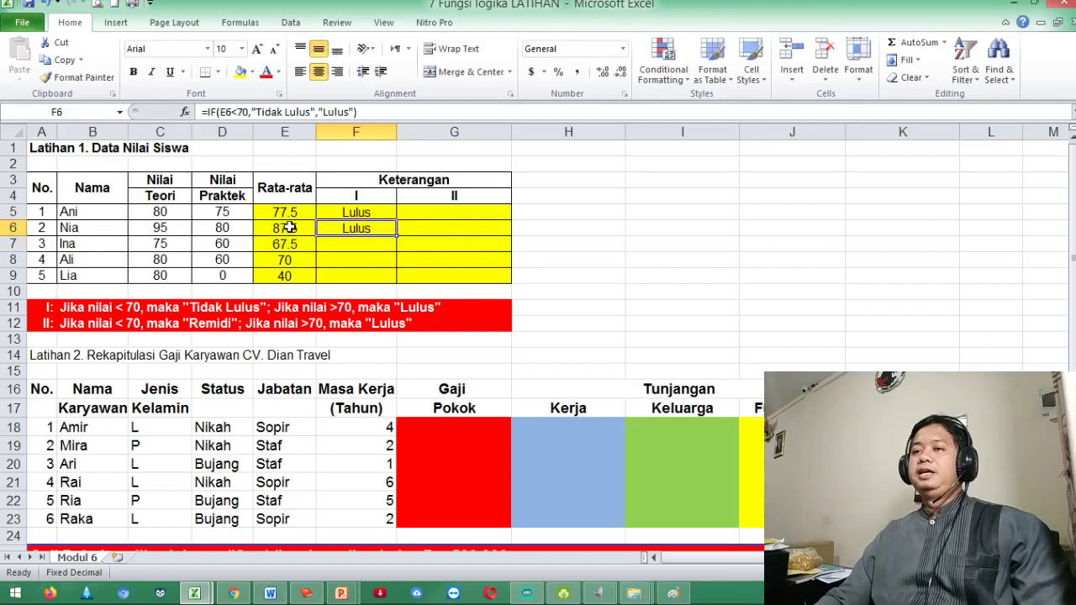
# Copy the IF formula from F6 down through F9 to fill the rest of Keterangan I
pyautogui.hotkey('ctrl', 'c')
pyautogui.hotkey('shift', 'Down')
pyautogui.hotkey('shift', 'Down')
pyautogui.hotkey('shift', 'Down')
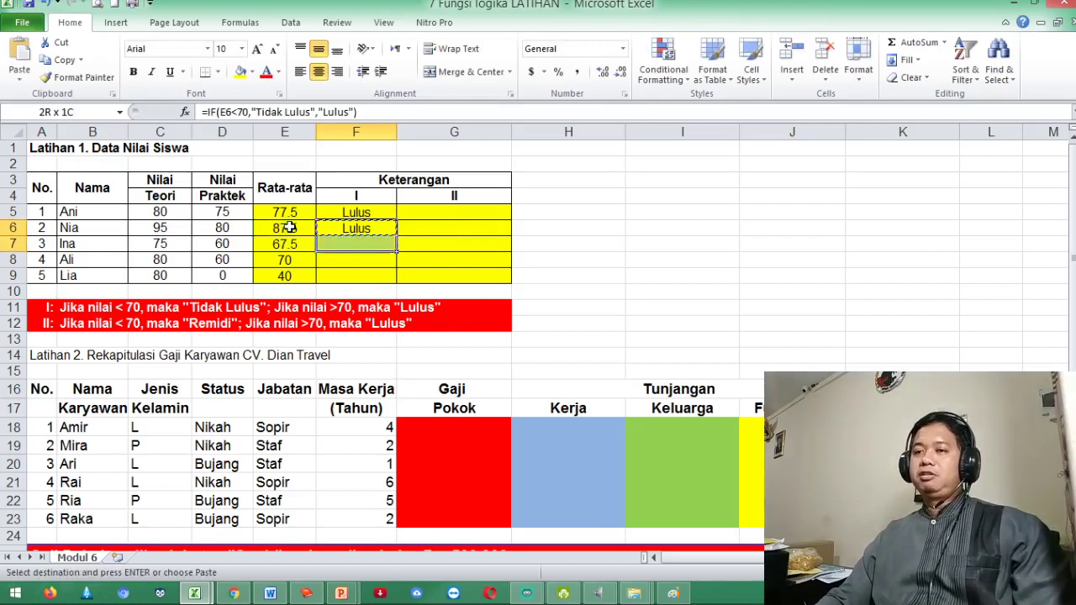
pyautogui.press('Return')
pyautogui.press('Right')
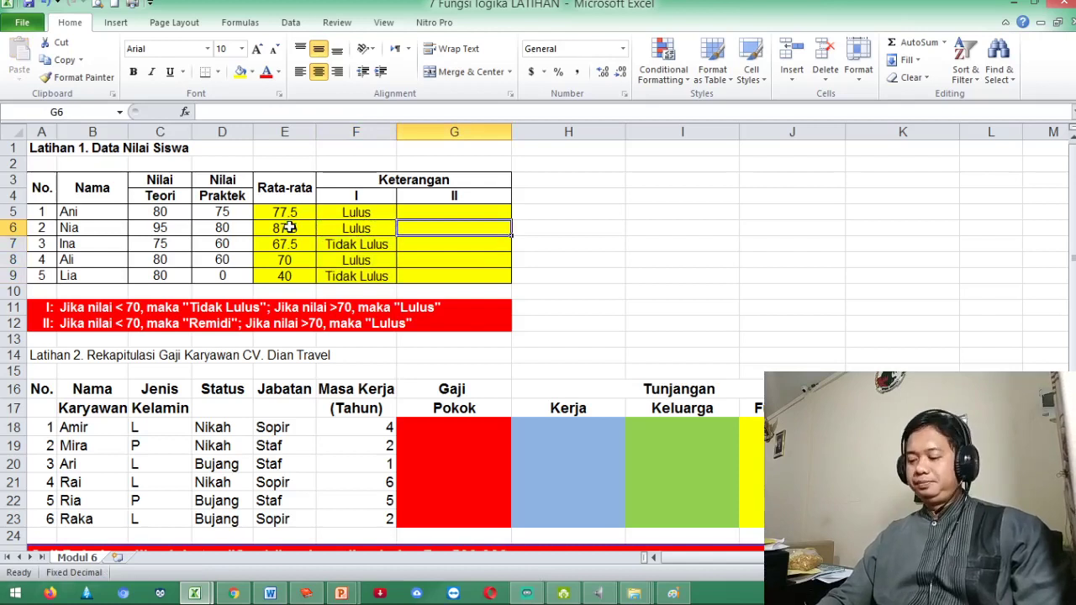
pyautogui.press('Up')
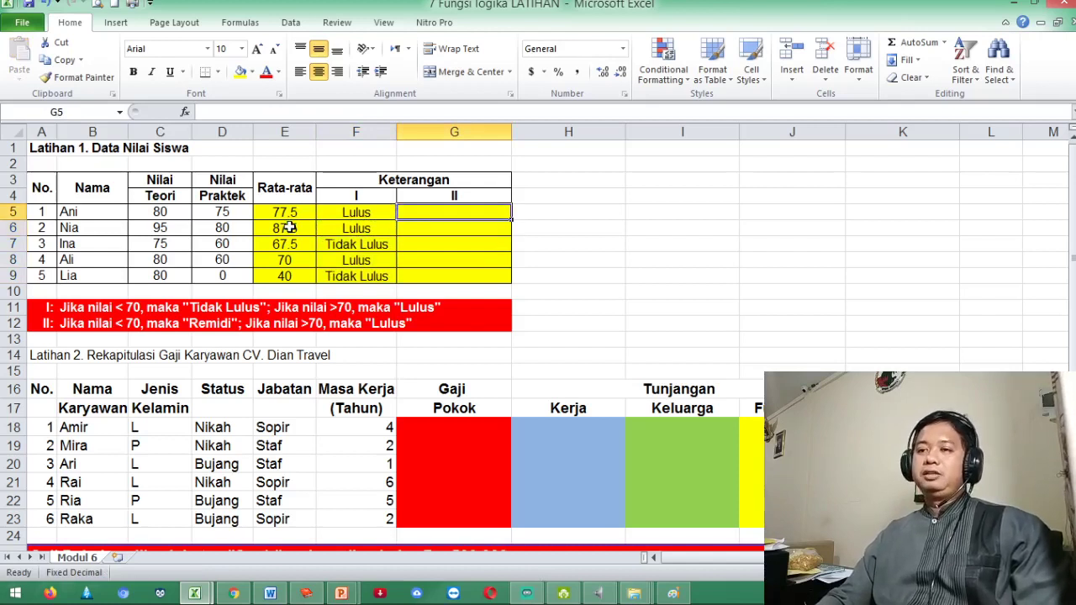
pyautogui.write('=')
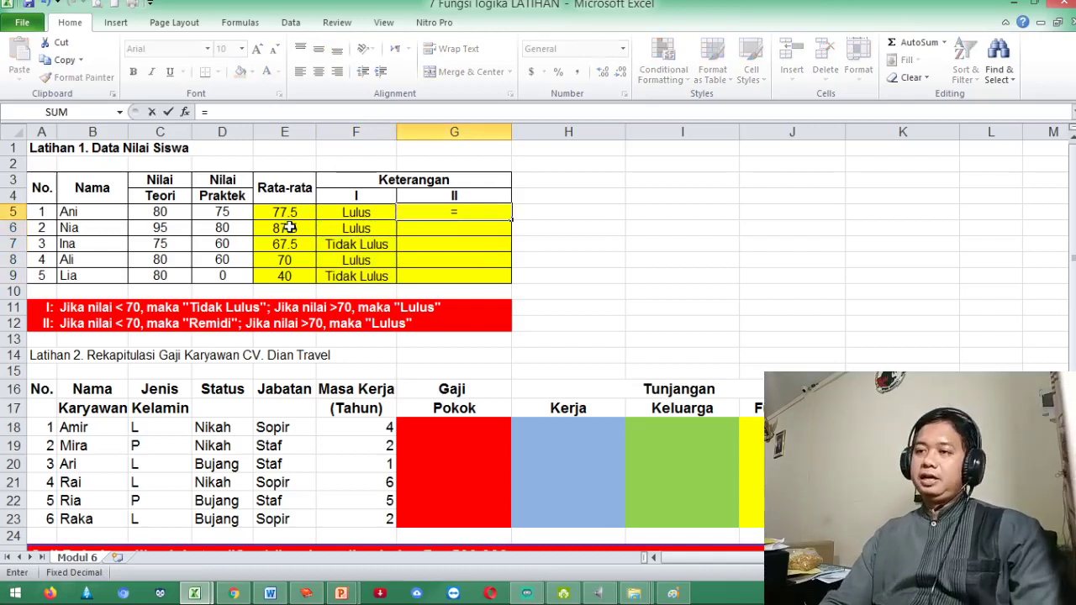
pyautogui.write('if(')
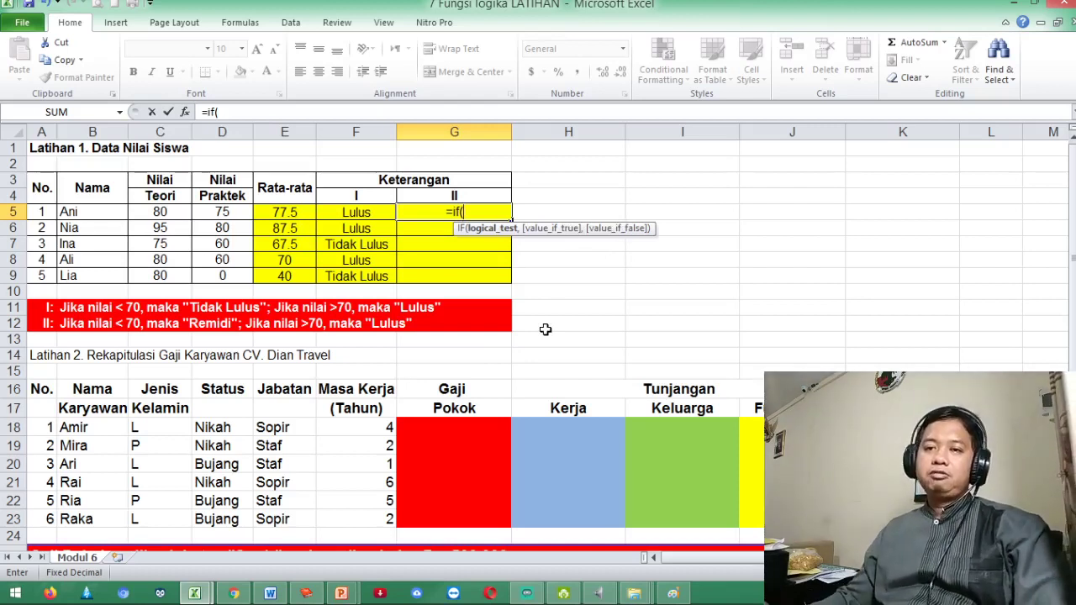
pyautogui.press('BackSpace')
pyautogui.press('BackSpace')
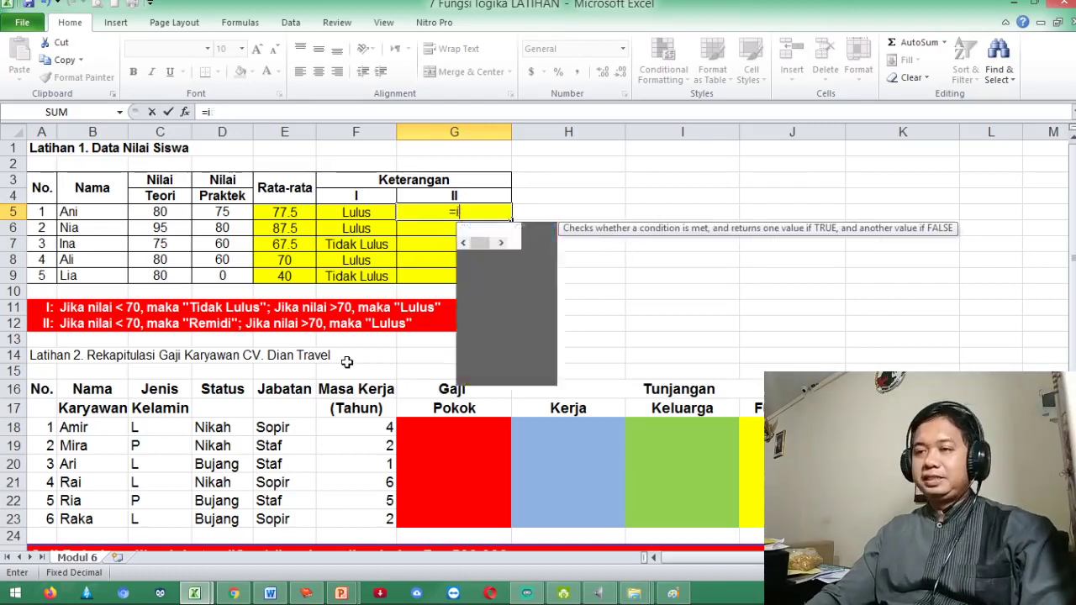
pyautogui.press('Escape')
pyautogui.press('Down')
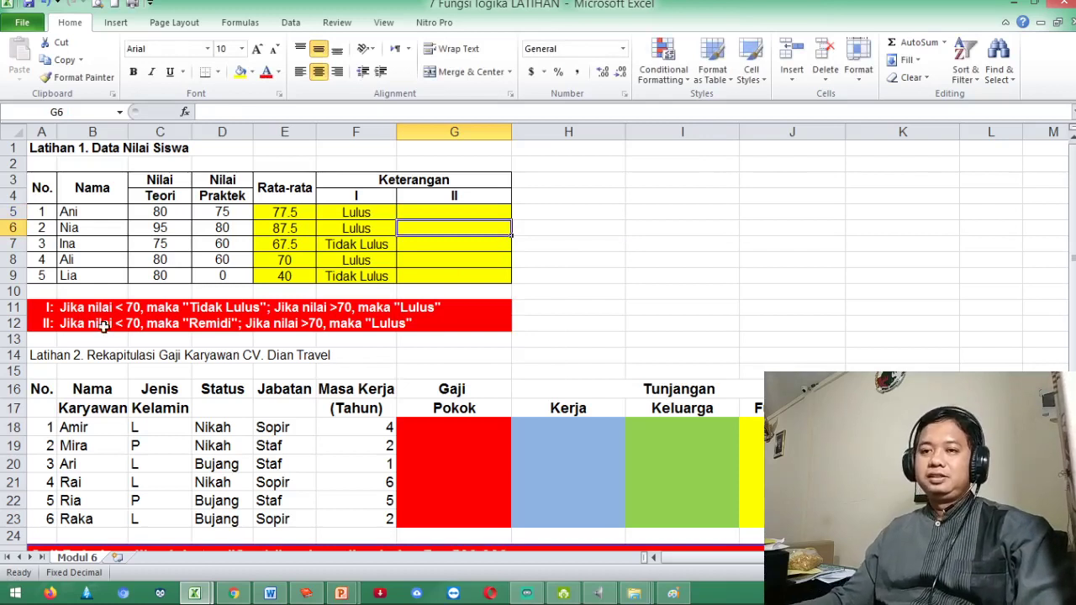
# Begin an IF formula in G5 for Keterangan II with the logical test E5<70
pyautogui.click(452, 213)
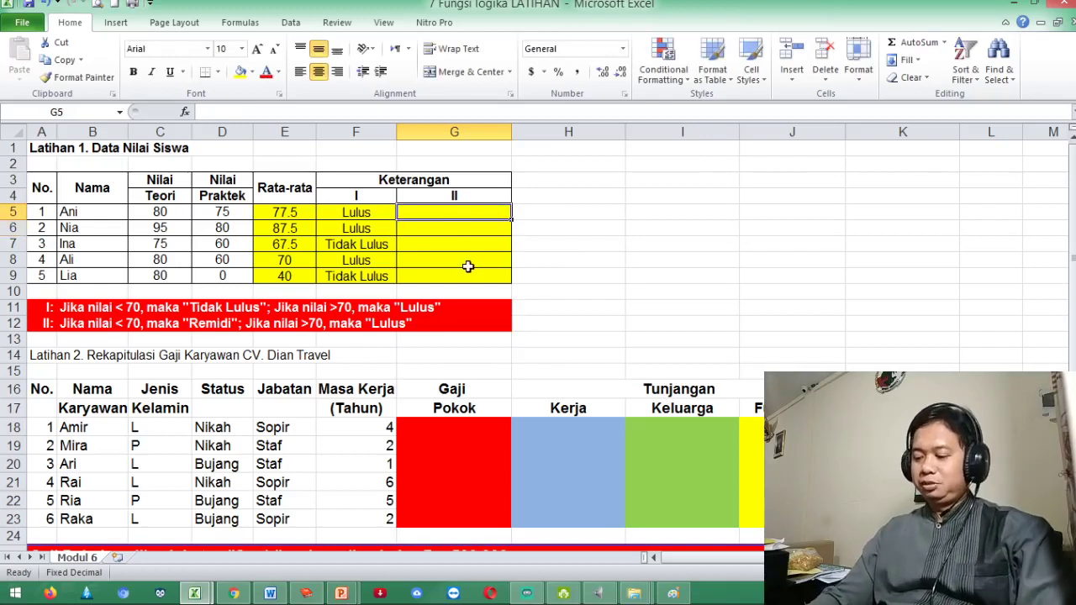
pyautogui.write('=')
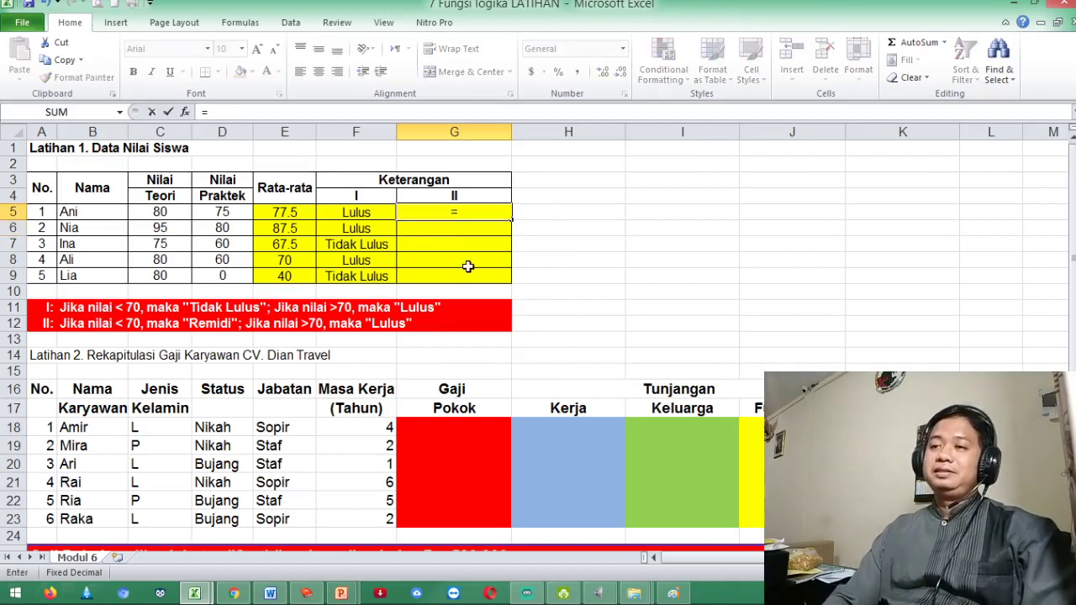
pyautogui.write('if(')
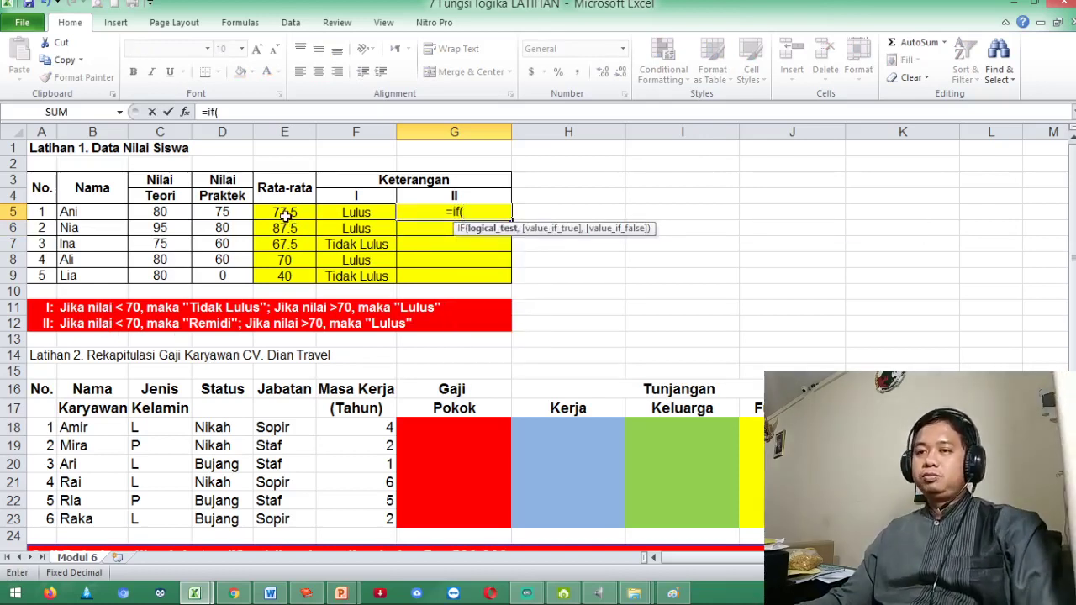
pyautogui.click(286, 213)
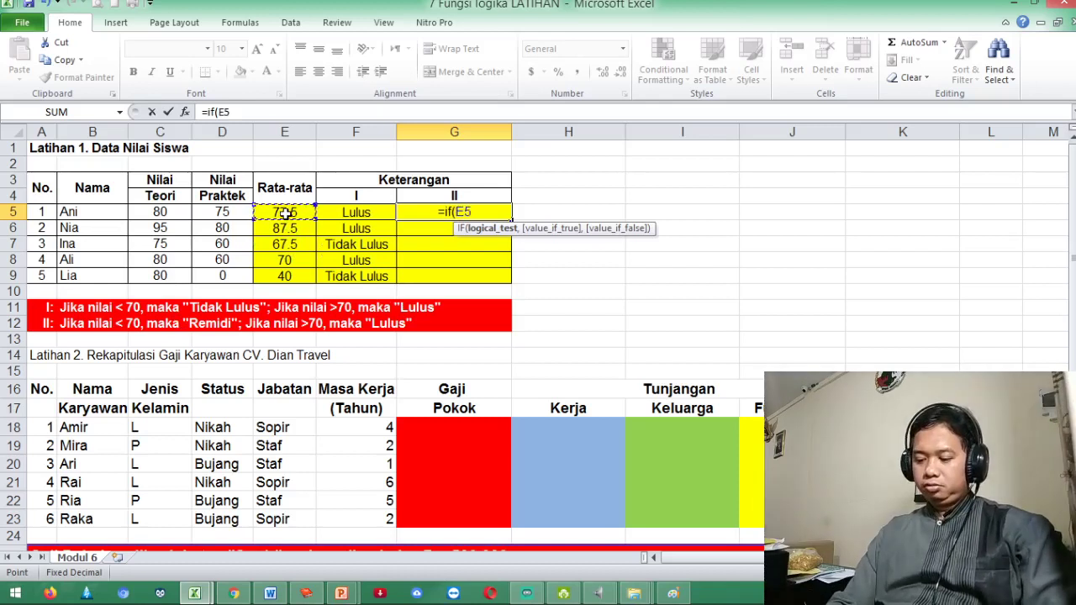
pyautogui.write('<70"')
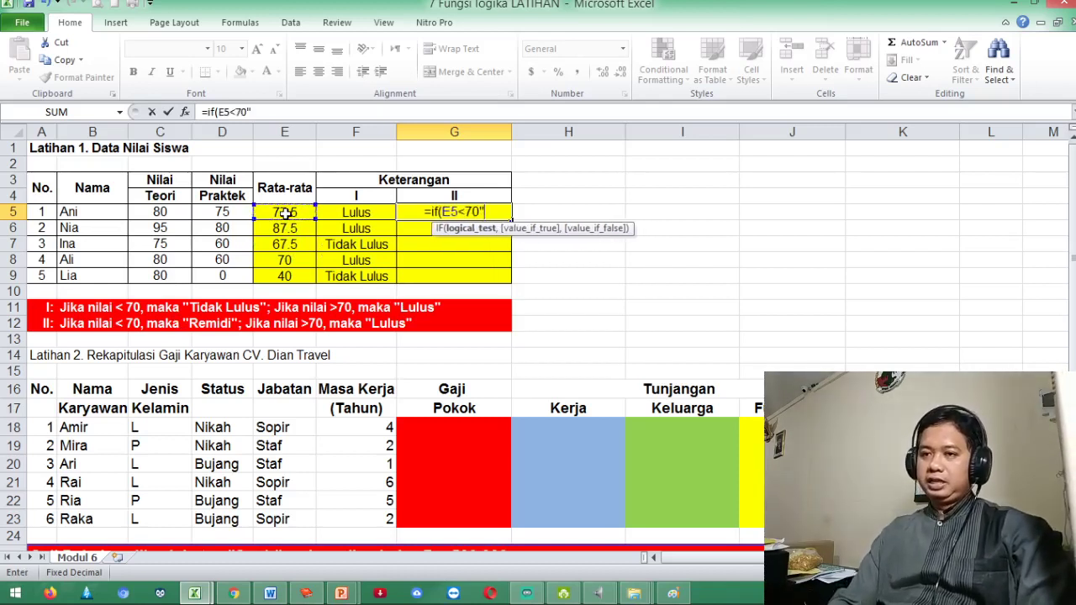
pyautogui.write('Remi')
pyautogui.press('BackSpace')
pyautogui.press('BackSpace')
pyautogui.press('BackSpace')
pyautogui.press('BackSpace')
pyautogui.press('BackSpace')
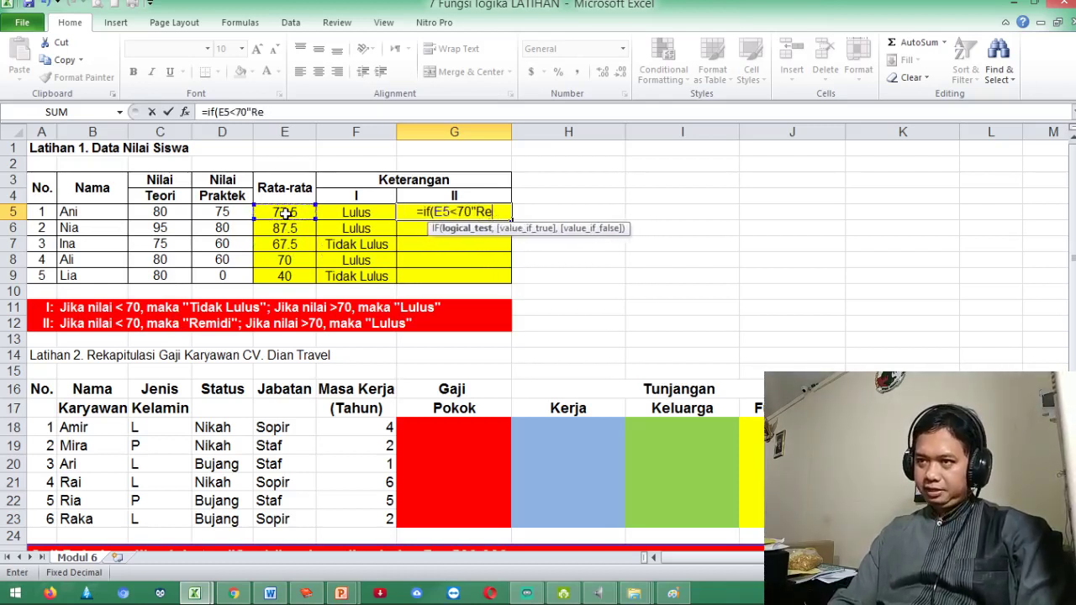
pyautogui.write(',')
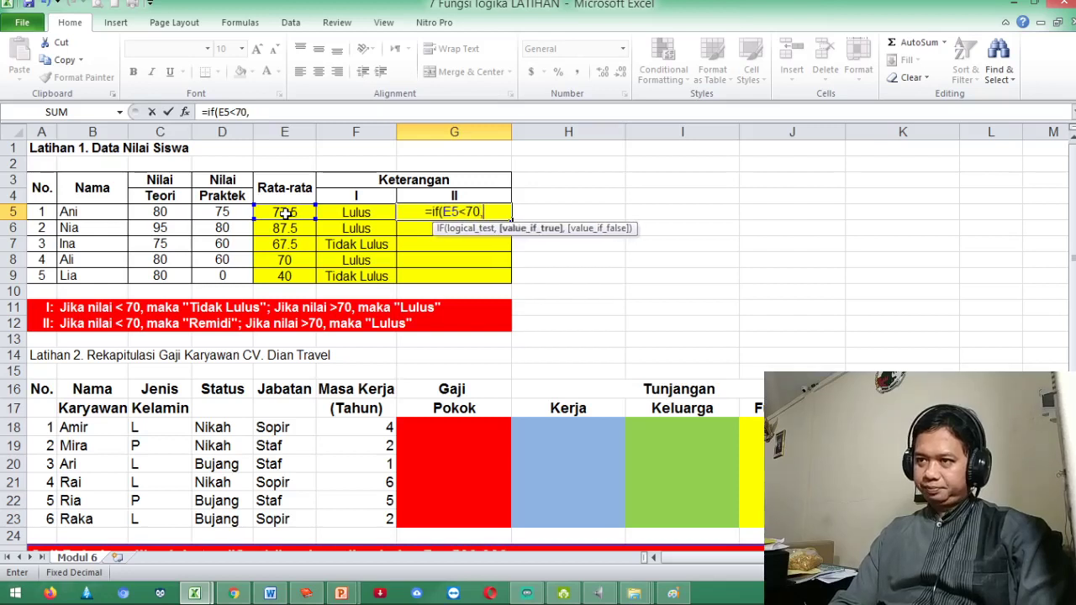
# Add "Remidi" as the value if true in the G5 IF formula
pyautogui.write(' maka "Remi')
pyautogui.press('BackSpace')
pyautogui.press('BackSpace')
pyautogui.press('BackSpace')
pyautogui.press('BackSpace')
pyautogui.press('BackSpace')
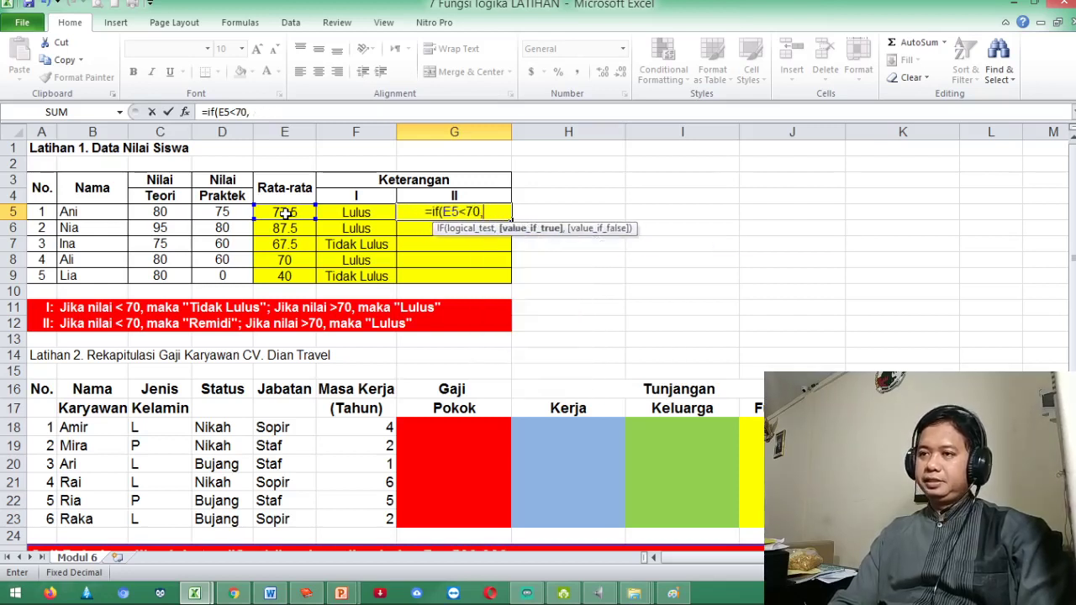
pyautogui.write('"R')
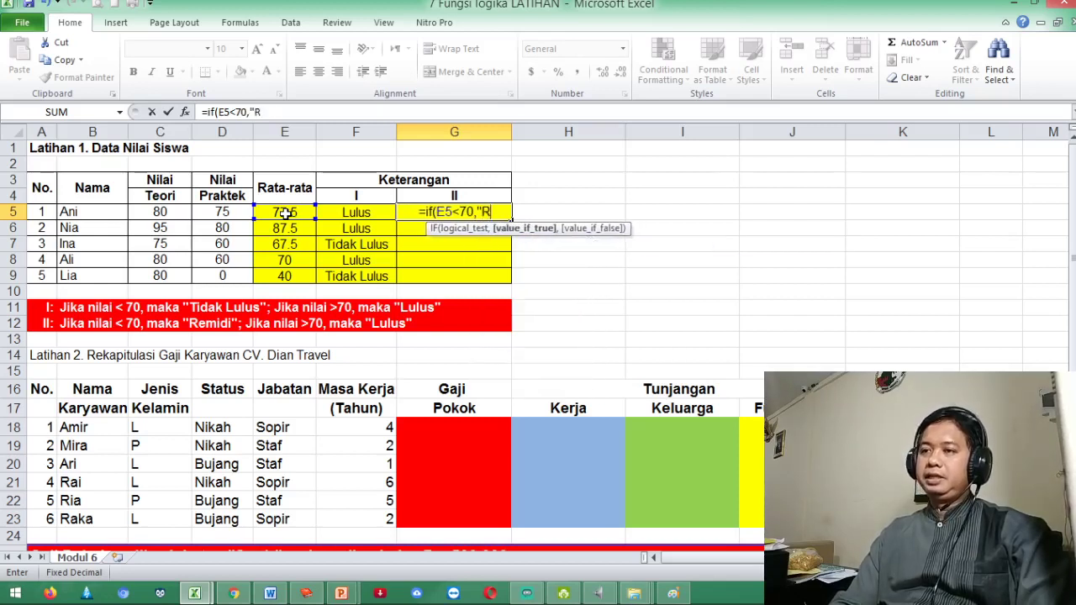
pyautogui.write('emidi"')
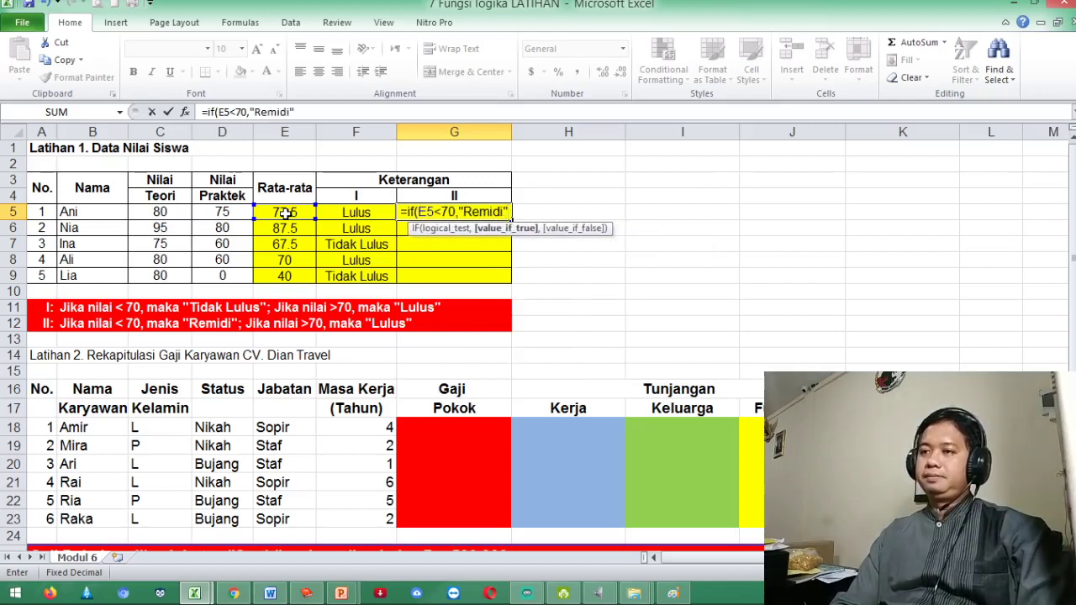
# Add "Lulus" as the value if false and complete the IF formula in G5
pyautogui.write(',')
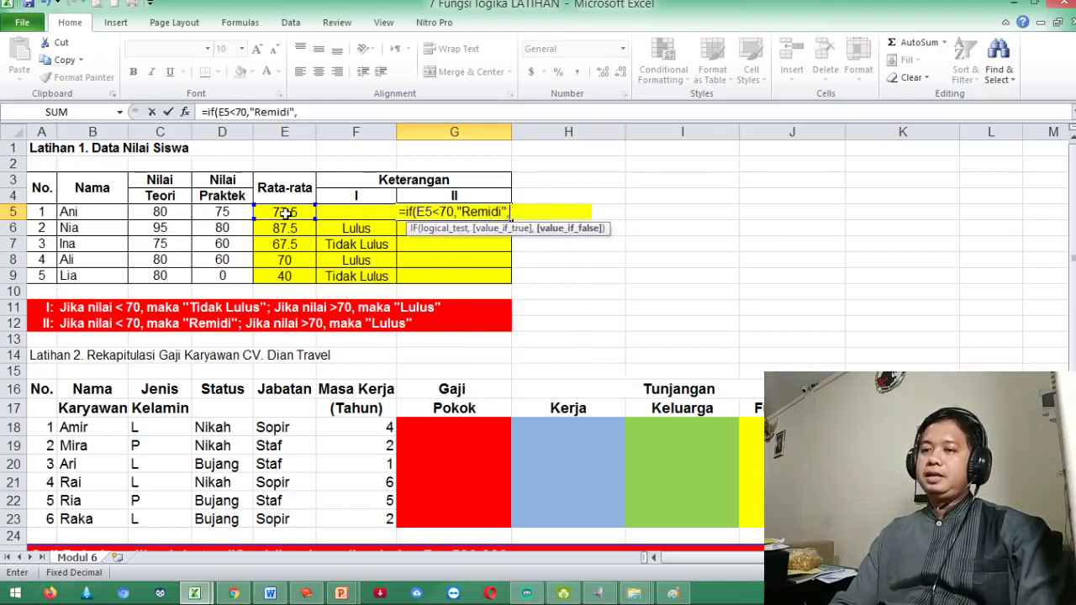
pyautogui.write('"')
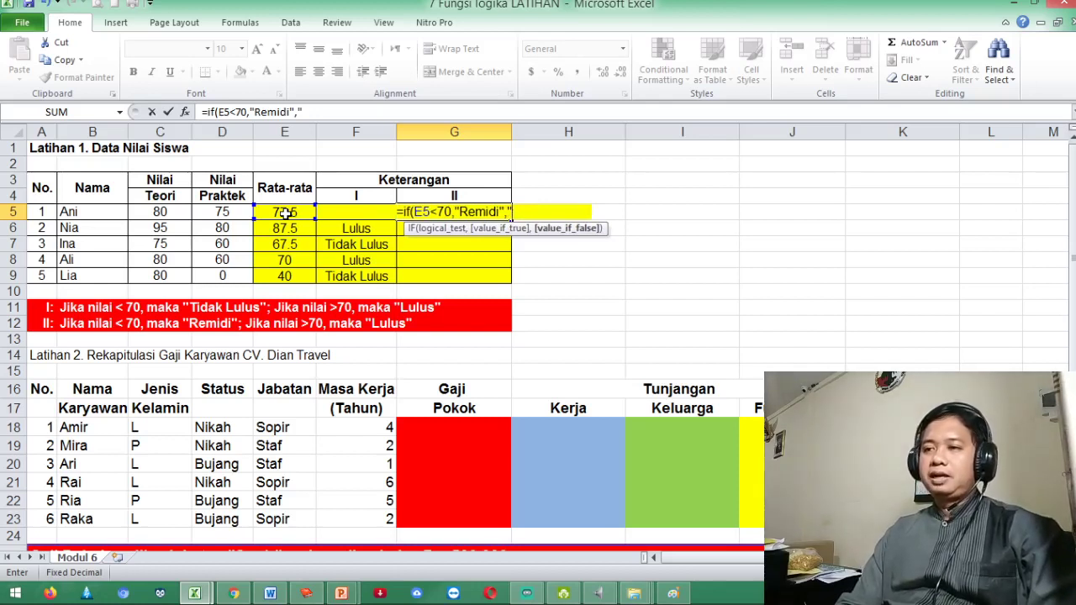
pyautogui.write('Lulus"')
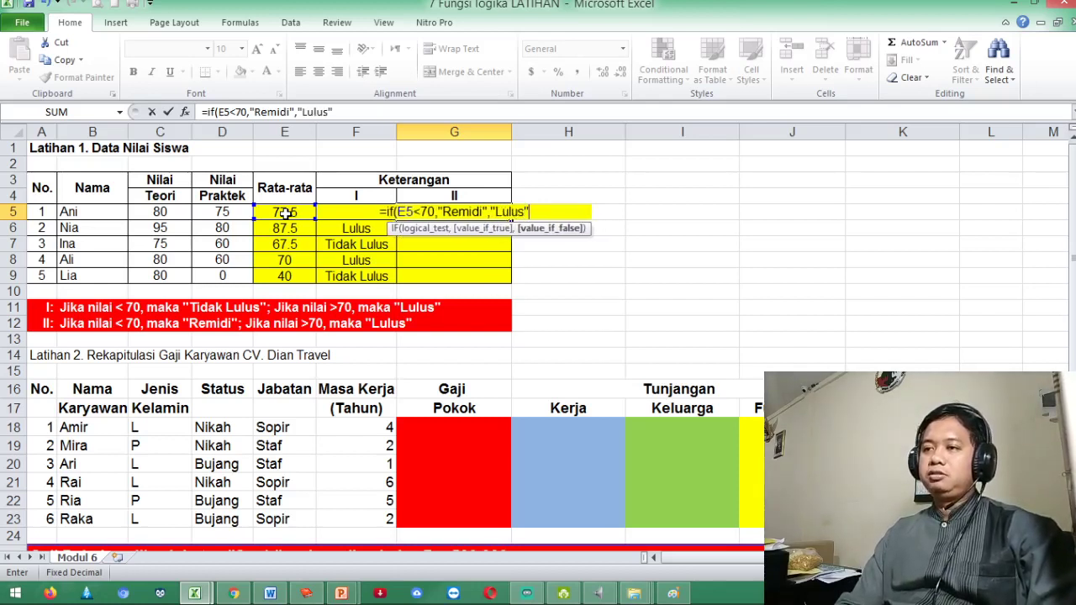
pyautogui.write(')')
pyautogui.press('Return')
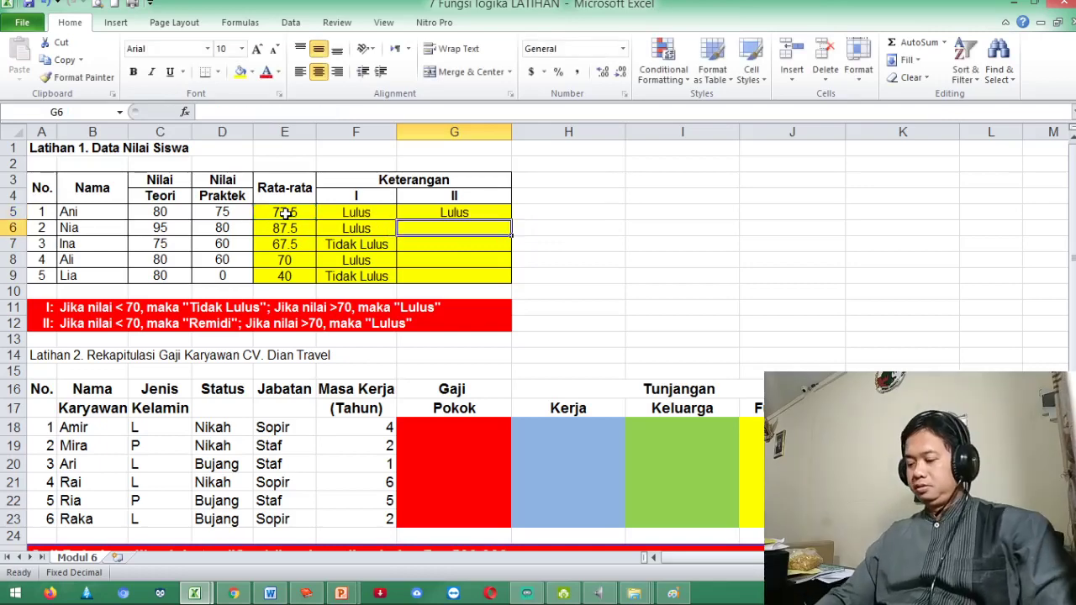
# Begin an IF formula in G6 for Keterangan II with the logical test E6<70
pyautogui.write('=')
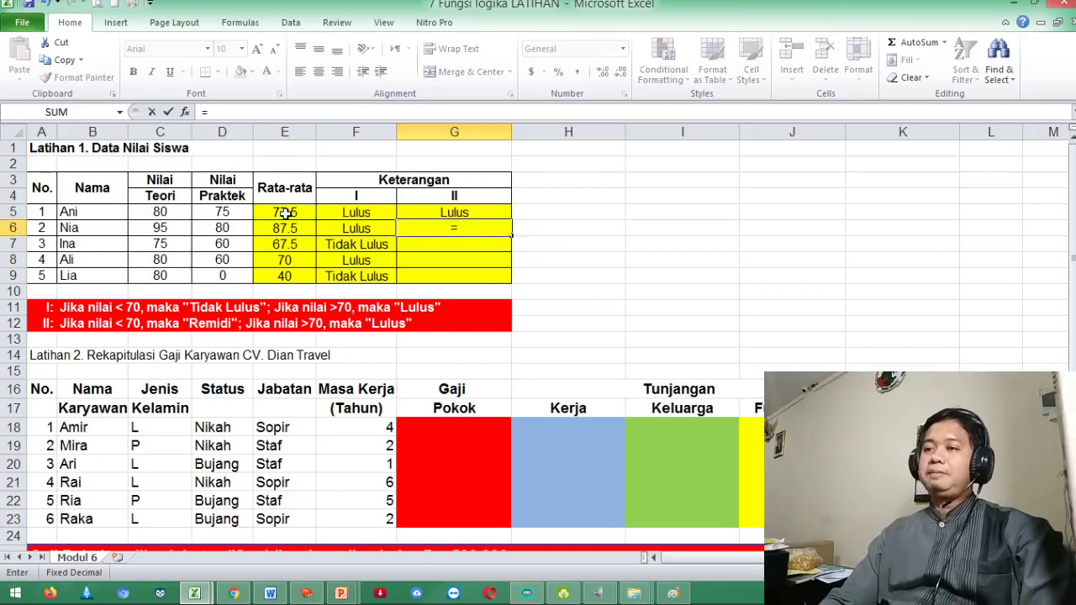
pyautogui.write('if')
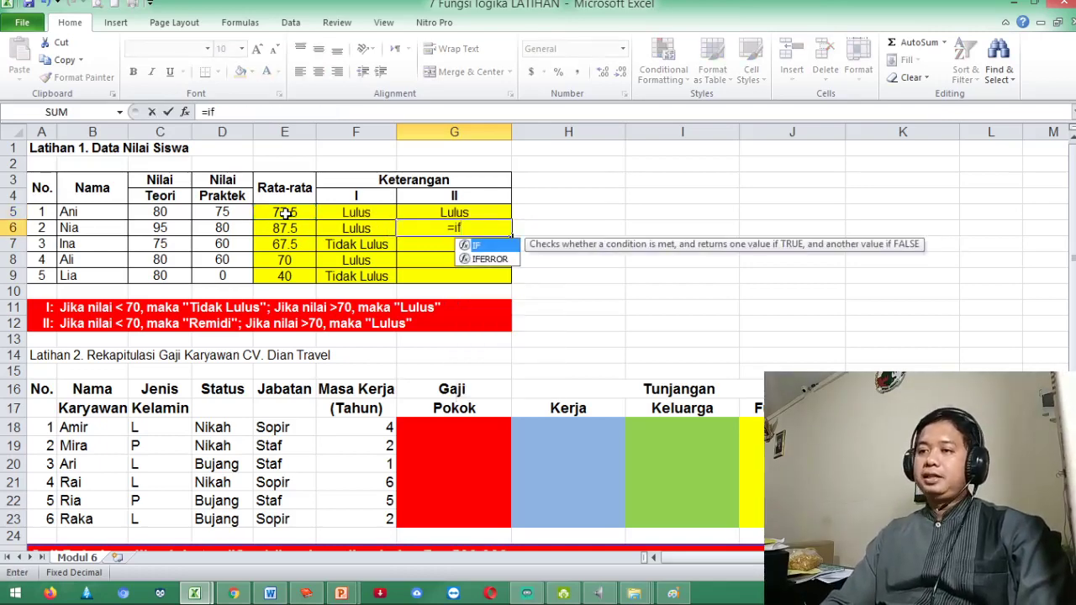
pyautogui.write('(')
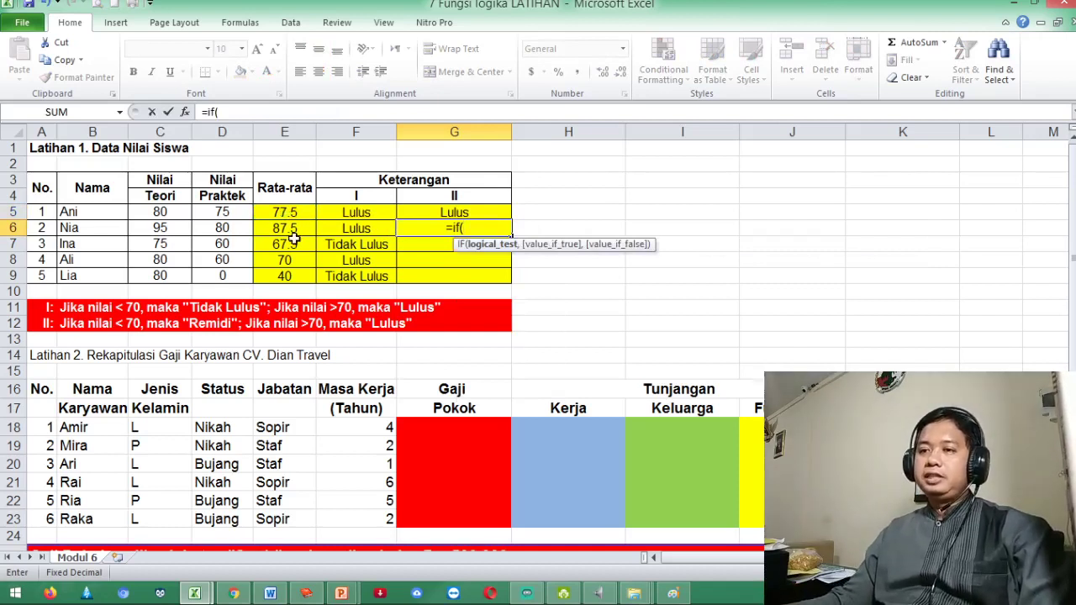
pyautogui.click(286, 228)
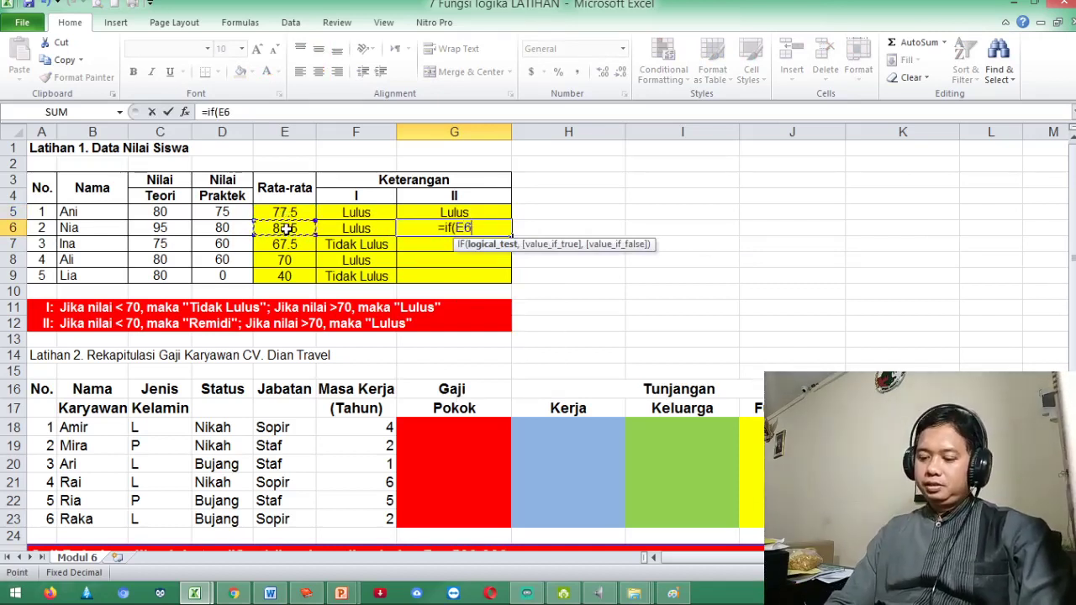
pyautogui.write('<70')
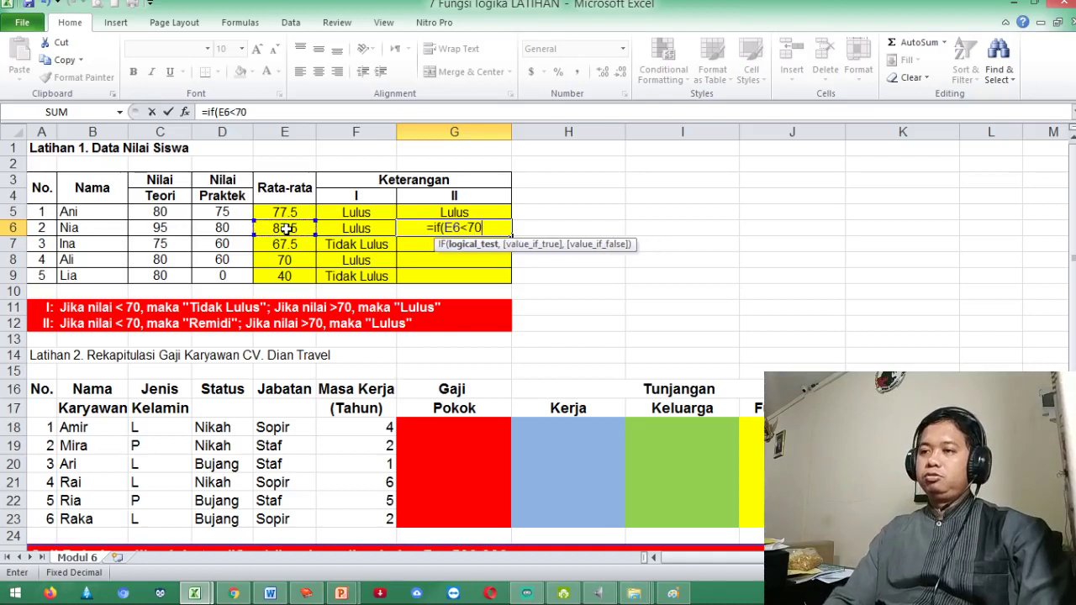
pyautogui.write(',')
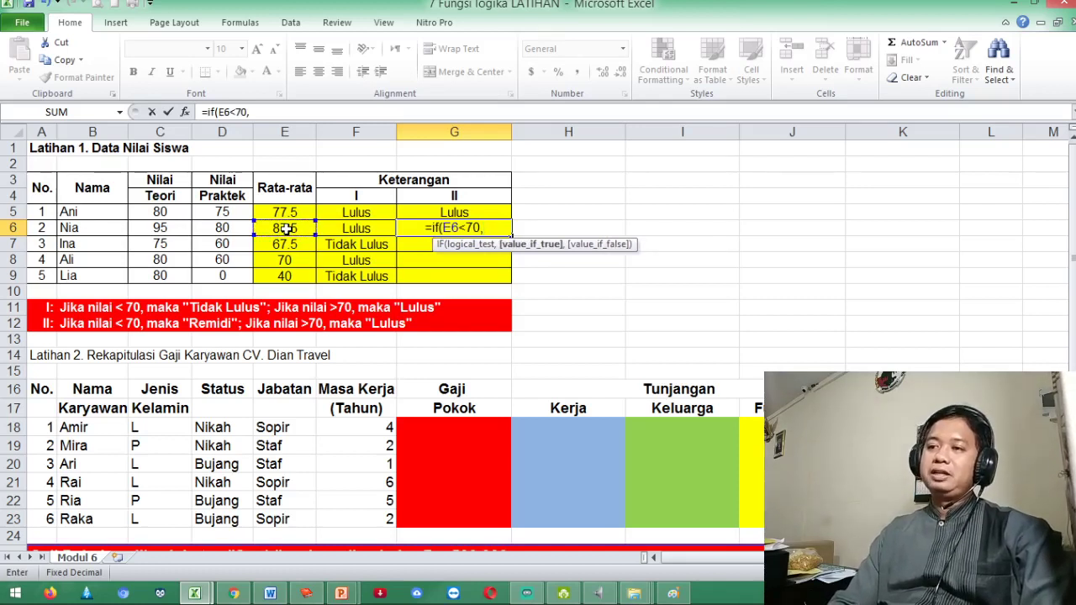
# Complete the G6 IF formula with "Remidi" as the value if true and "Lulus" as the value if false
pyautogui.write('"Remidi"')
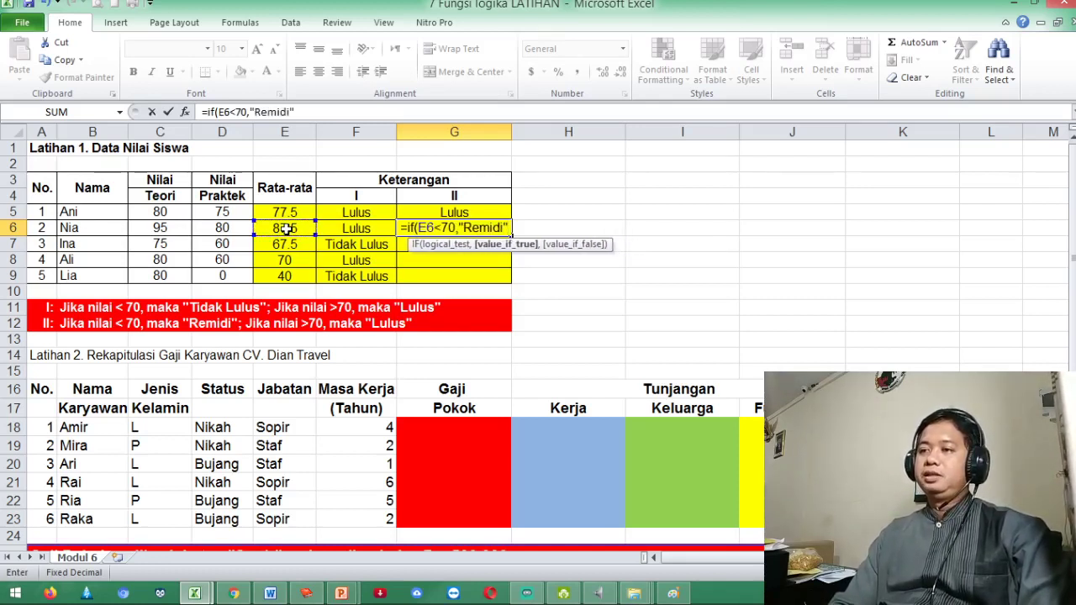
pyautogui.write(',')
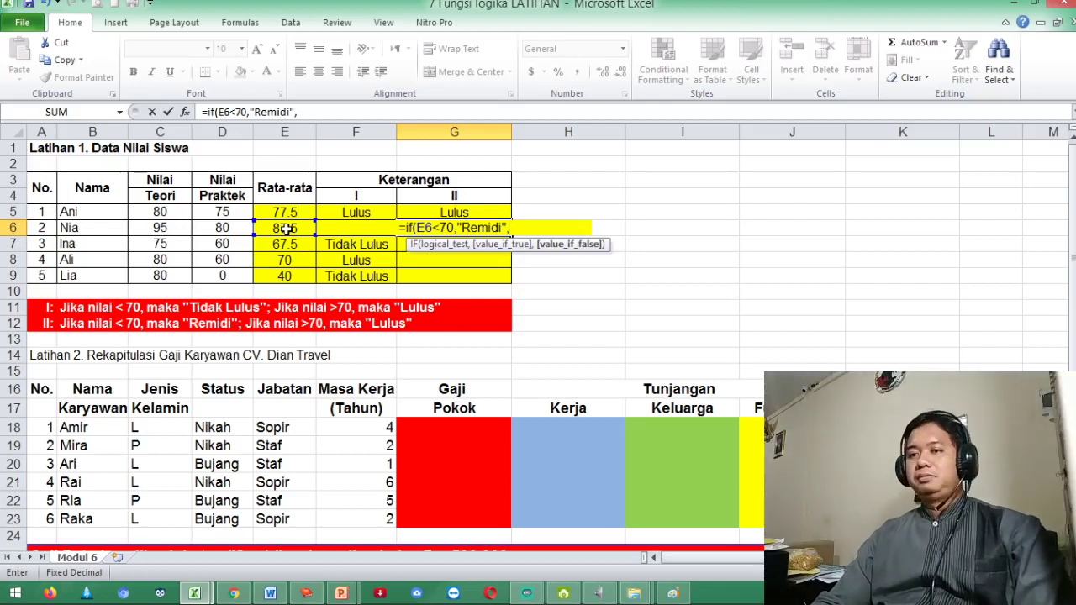
pyautogui.write('lu')
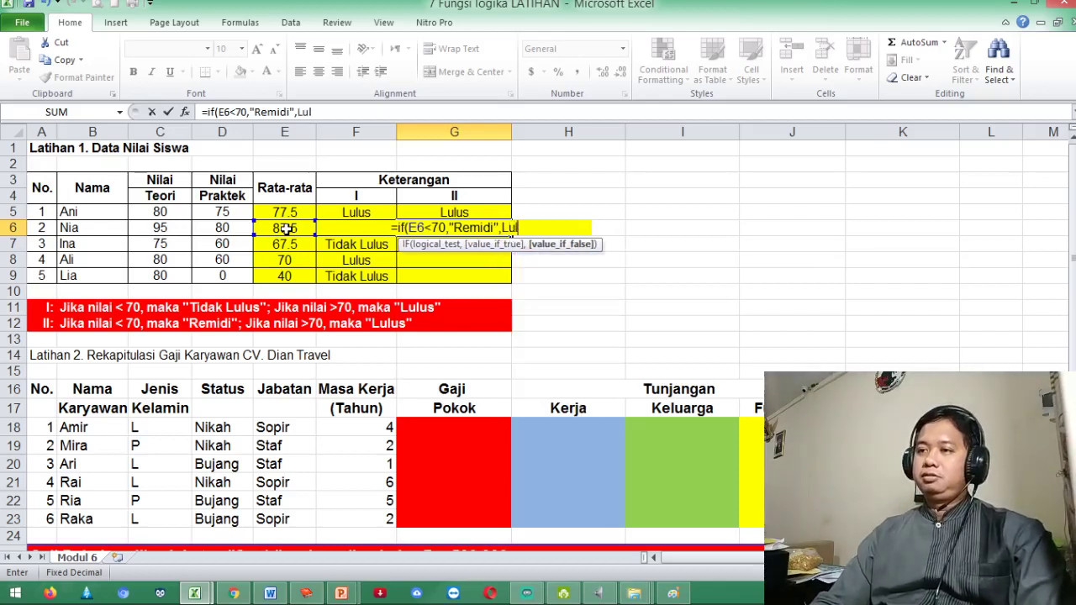
pyautogui.press('BackSpace')
pyautogui.press('BackSpace')
pyautogui.write('"')
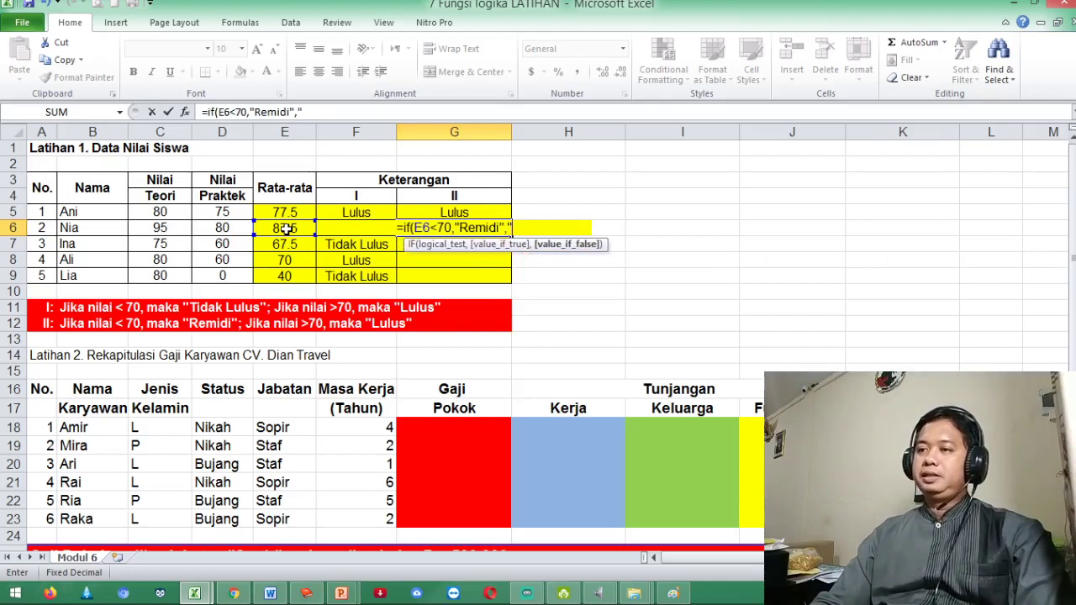
pyautogui.write('Lulus"')
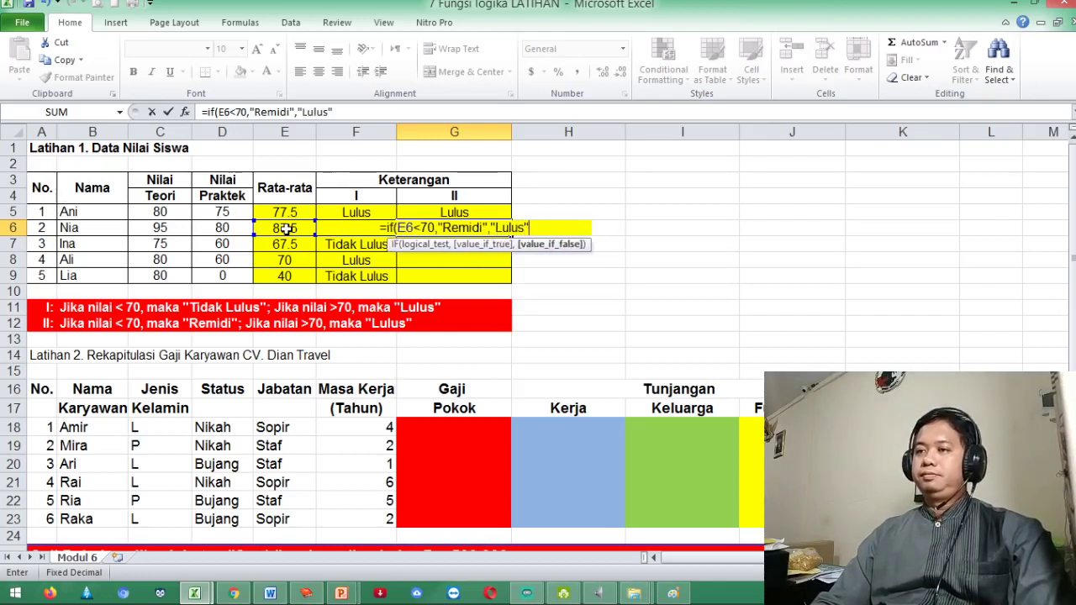
pyautogui.write(')')
pyautogui.press('Return')
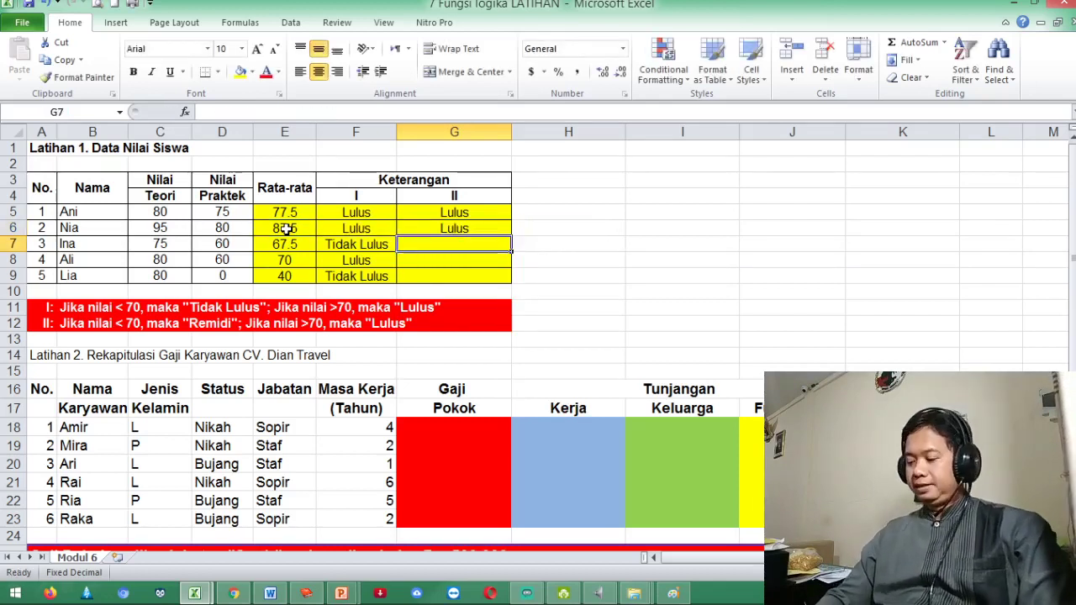
# Copy the IF formula from G6 down through G9 to fill the rest of Keterangan II
pyautogui.press('Up')
pyautogui.hotkey('ctrl', 'c')
pyautogui.press('Down')
pyautogui.hotkey('shift', 'Down')
pyautogui.hotkey('shift', 'Down')
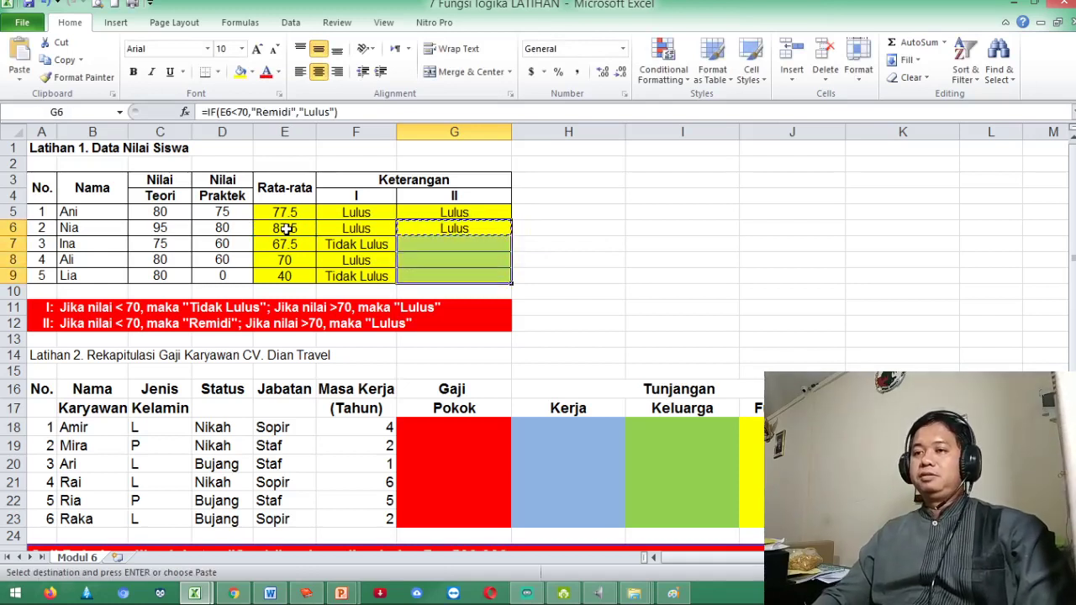
pyautogui.press('Return')
pyautogui.press('Down')
pyautogui.press('Down')
pyautogui.press('Down')
pyautogui.press('Down')
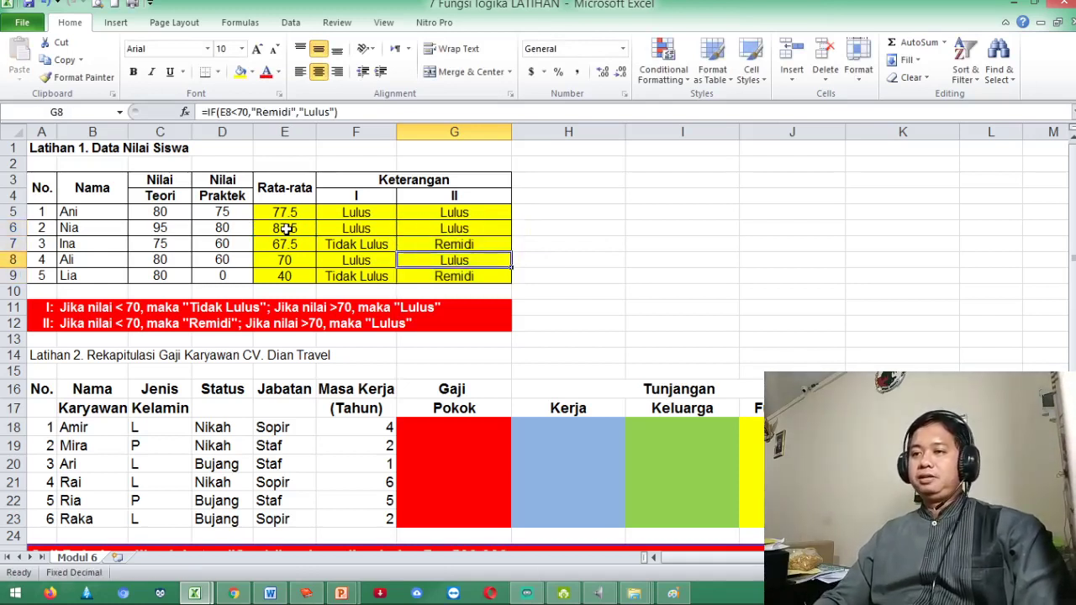
pyautogui.press('Down')
pyautogui.press('Down')
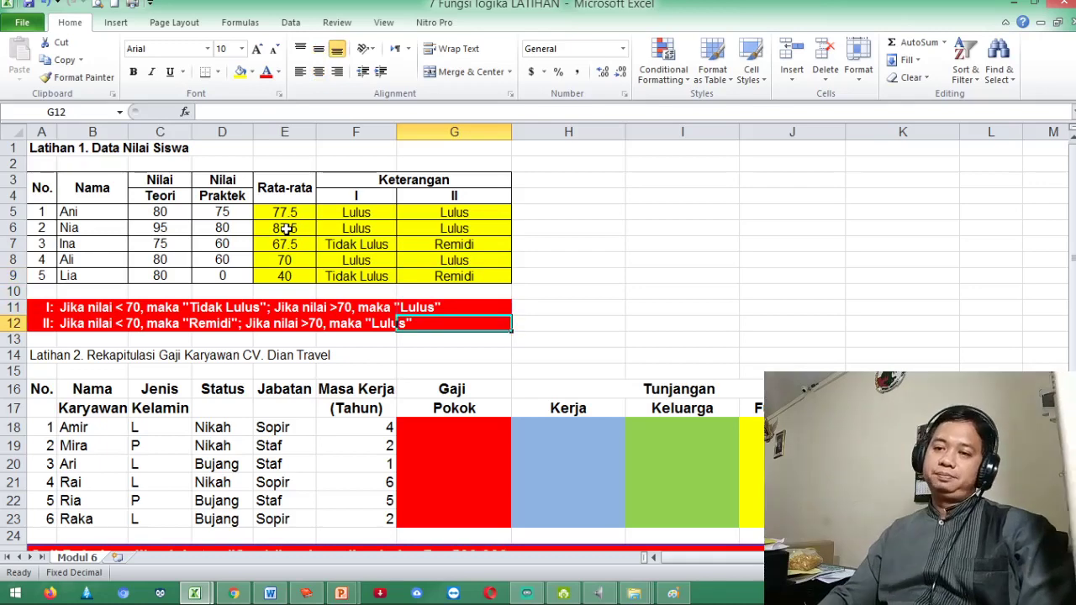
# Examine the Latihan 2 salary table and the Gaji Pokok and Tunjangan rules below it
pyautogui.scroll(-2, 395, 258)
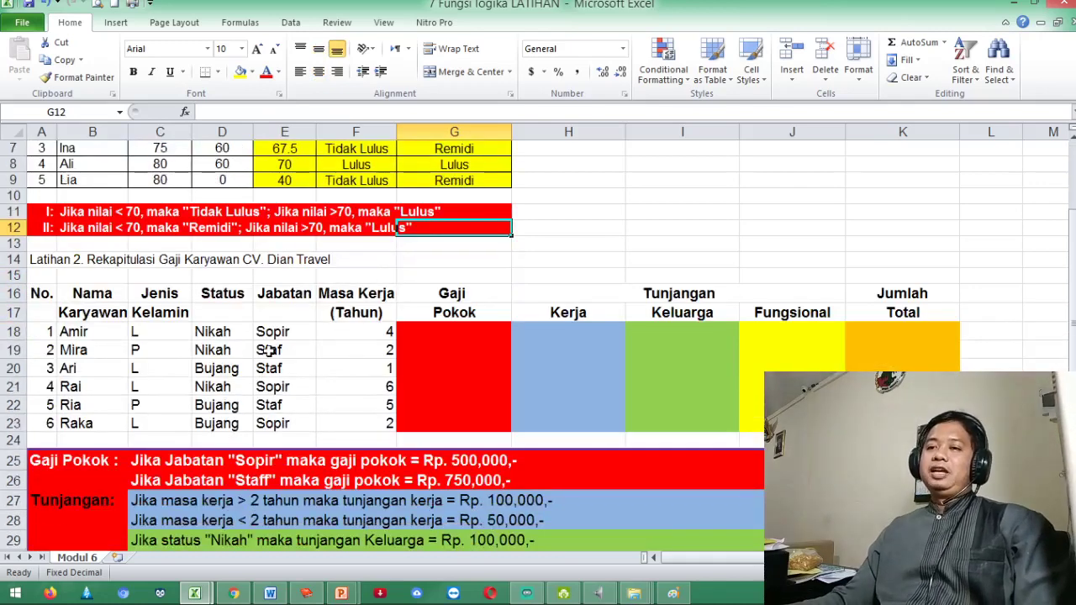
pyautogui.scroll(-4, 268, 352)
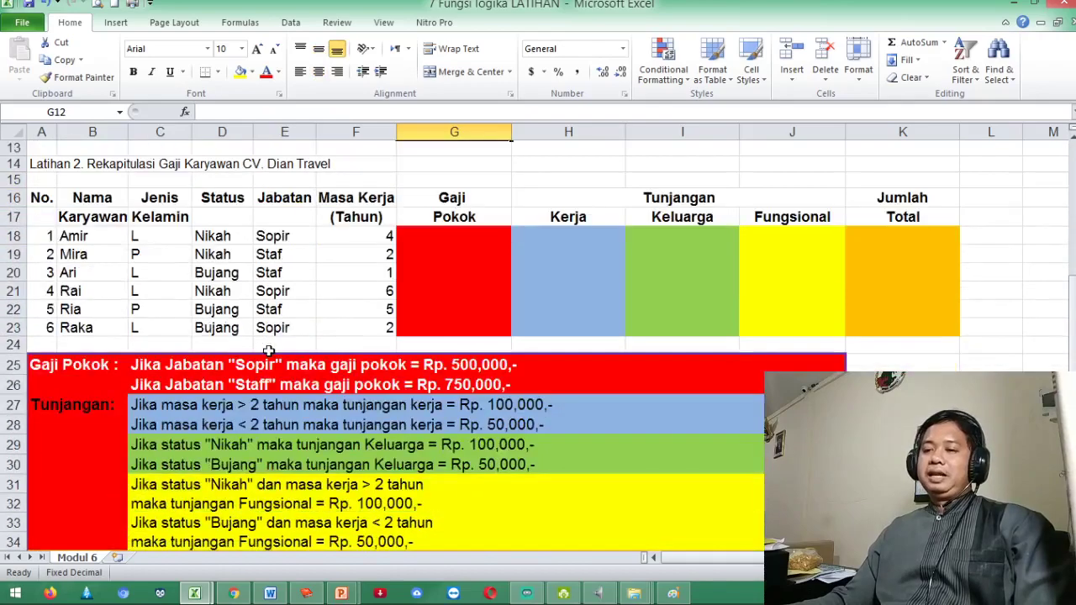
pyautogui.scroll(2, 267, 351)
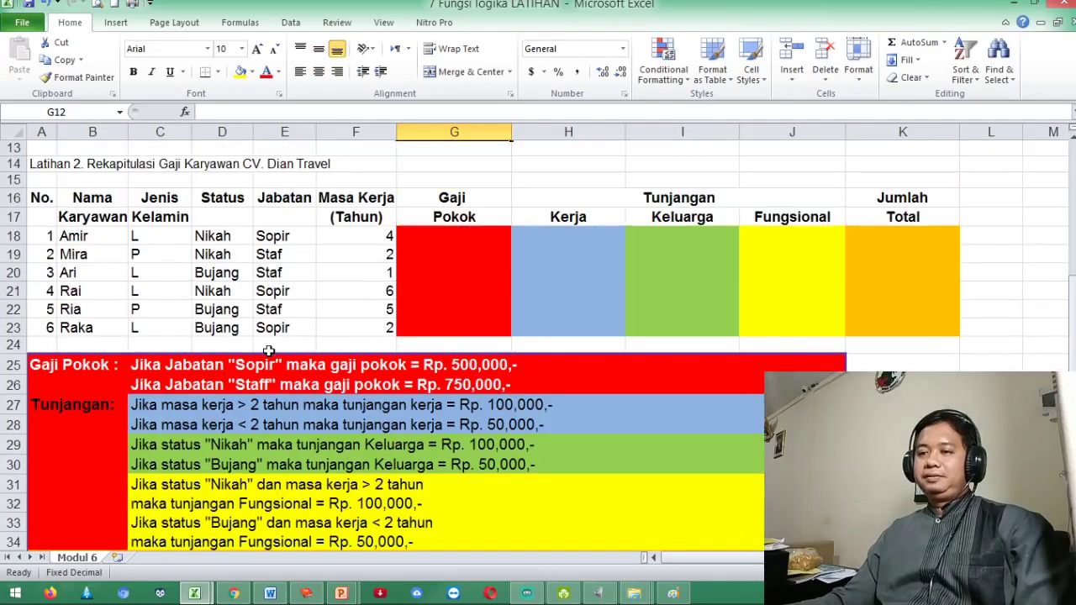
pyautogui.scroll(-8, 268, 352)
pyautogui.scroll(9, 268, 351)
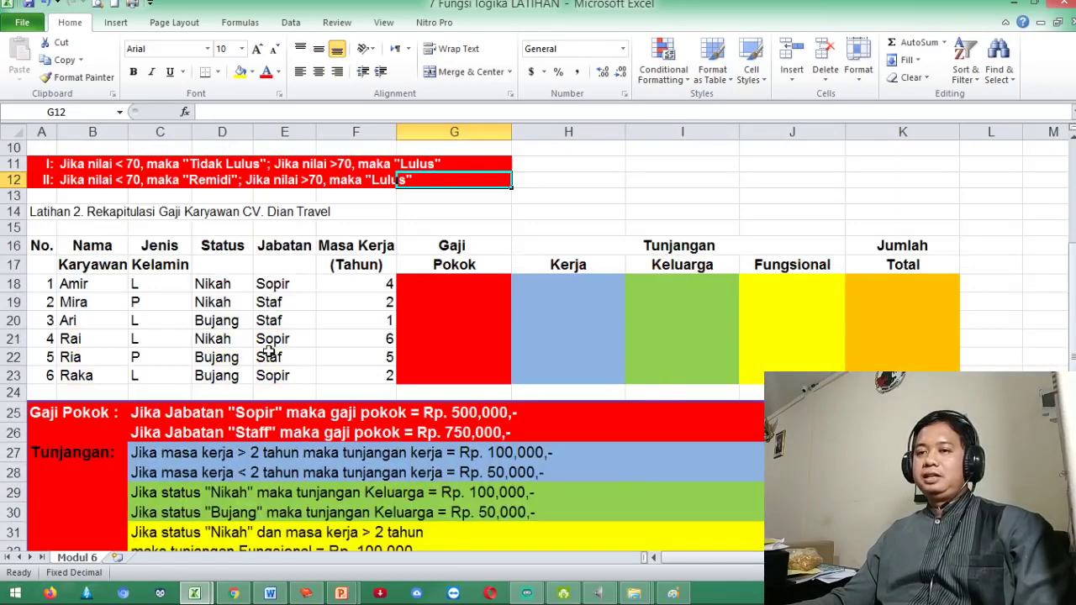
pyautogui.scroll(2, 267, 351)
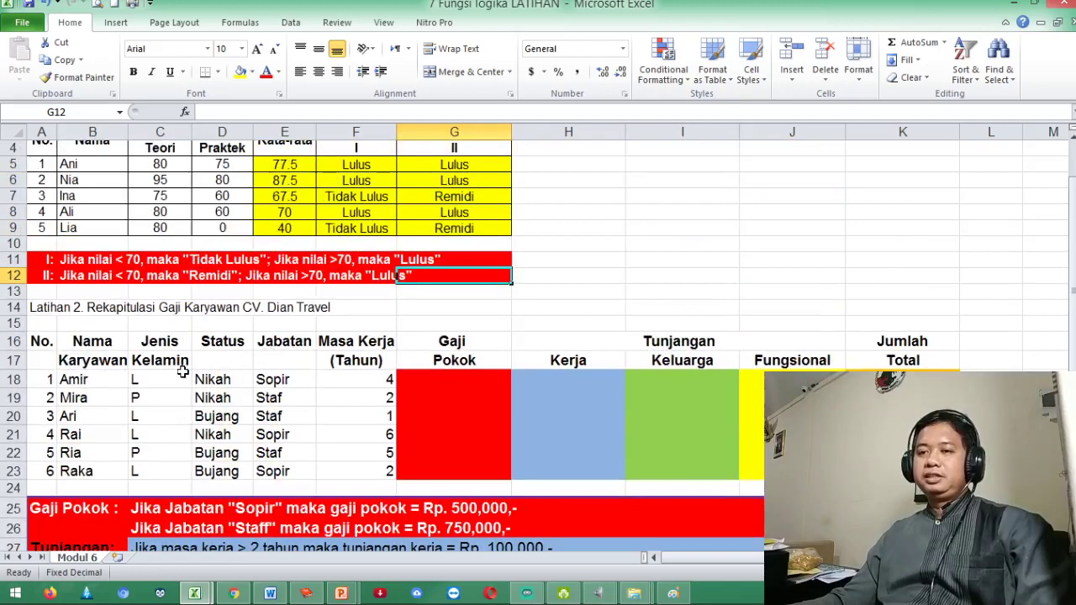
pyautogui.scroll(-3, 183, 372)
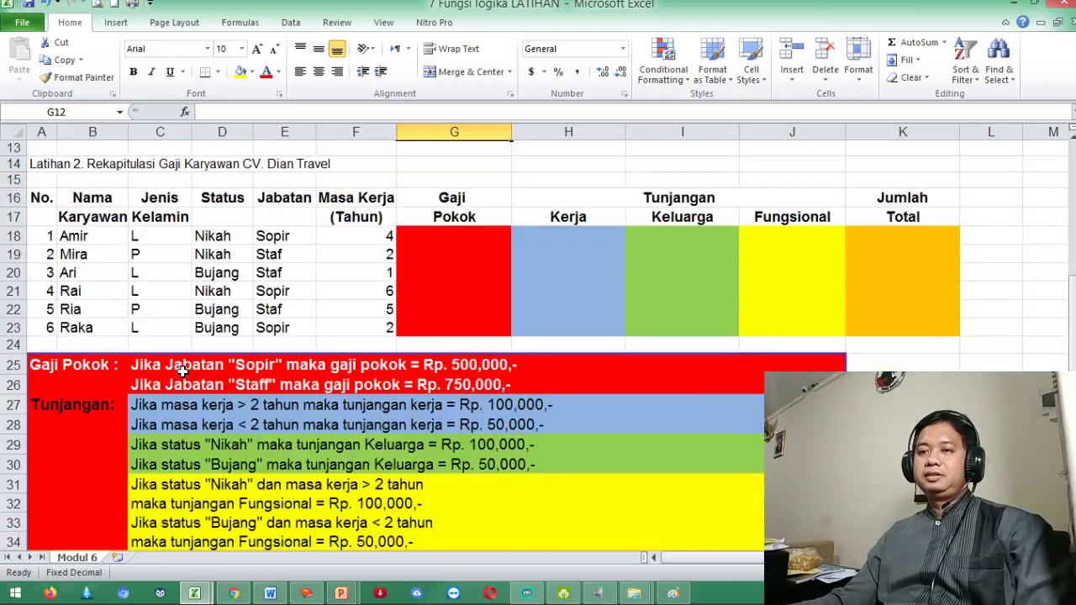
pyautogui.scroll(1, 182, 372)
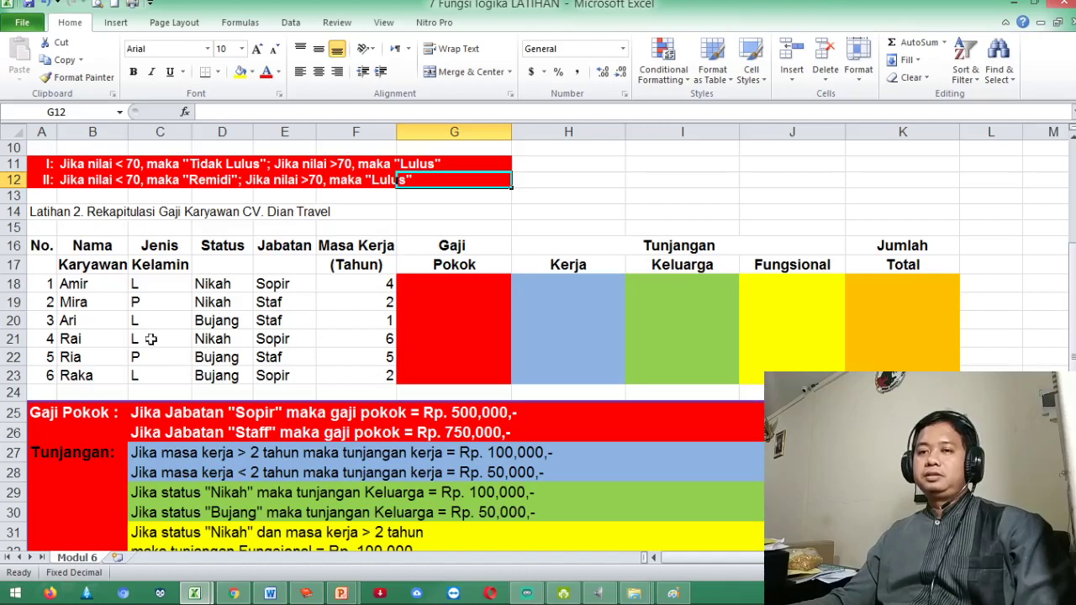
# Middle-align A18:B23 in the Latihan 2 table, centering the row numbers horizontally and left-aligning the employee names
pyautogui.moveTo(46, 284); pyautogui.dragTo(92, 375)
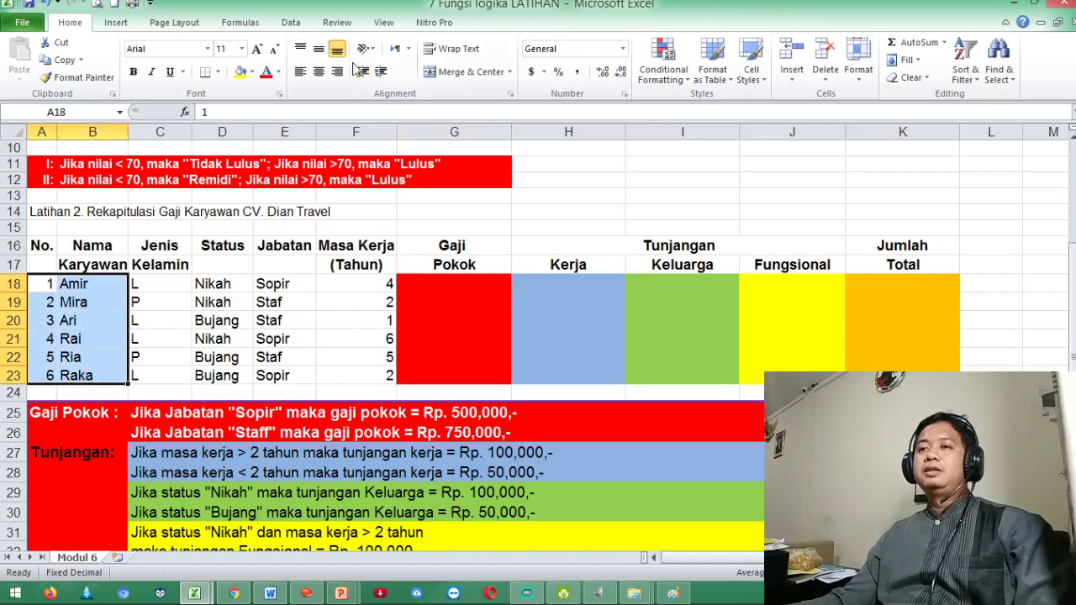
pyautogui.click(319, 71)
pyautogui.click(320, 51)
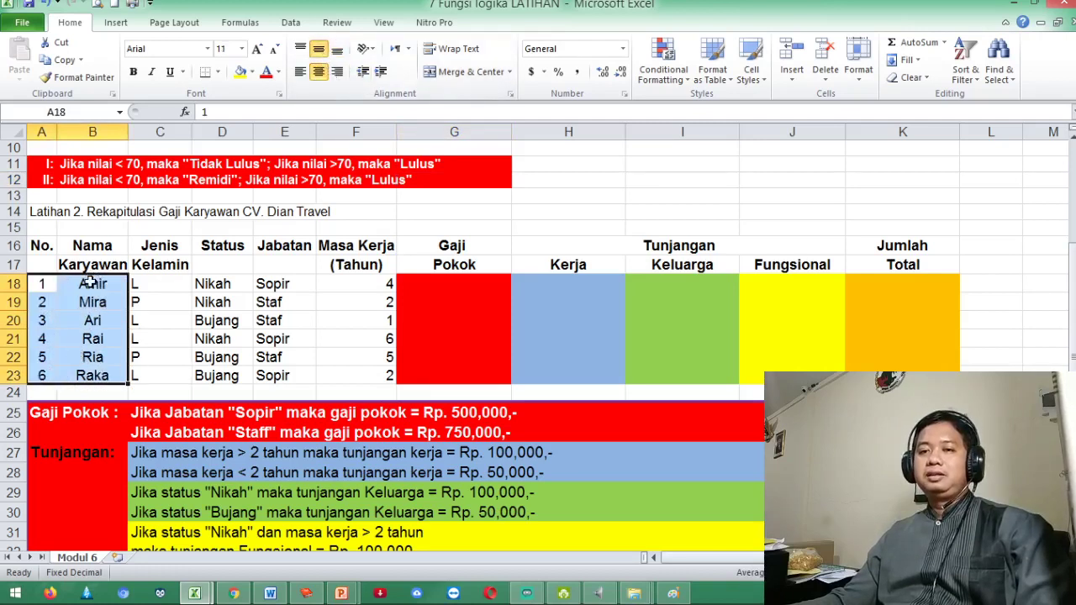
pyautogui.moveTo(92, 283); pyautogui.dragTo(91, 375)
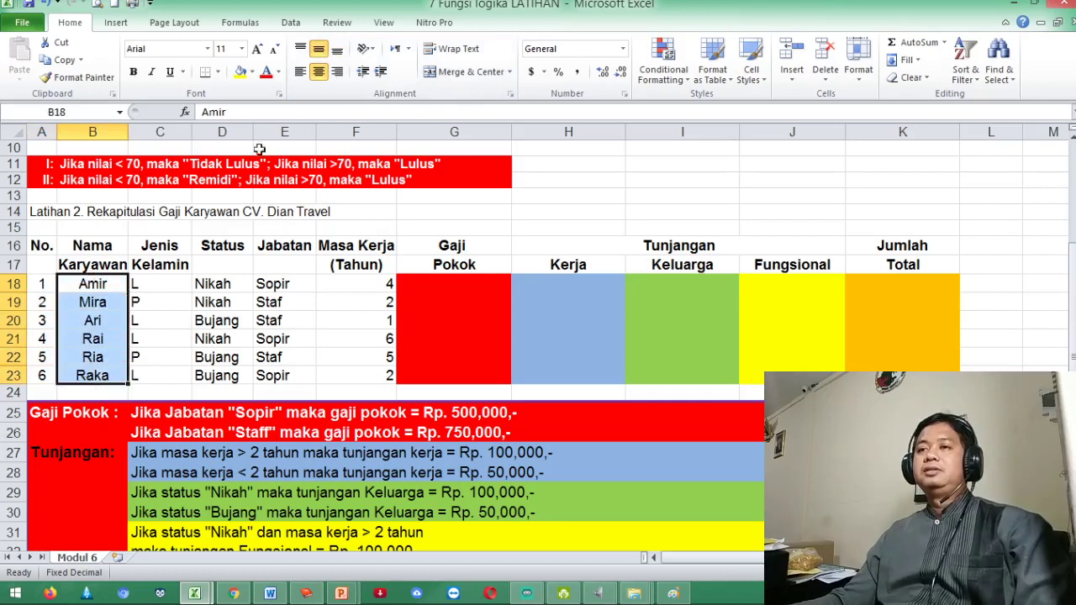
pyautogui.click(300, 72)
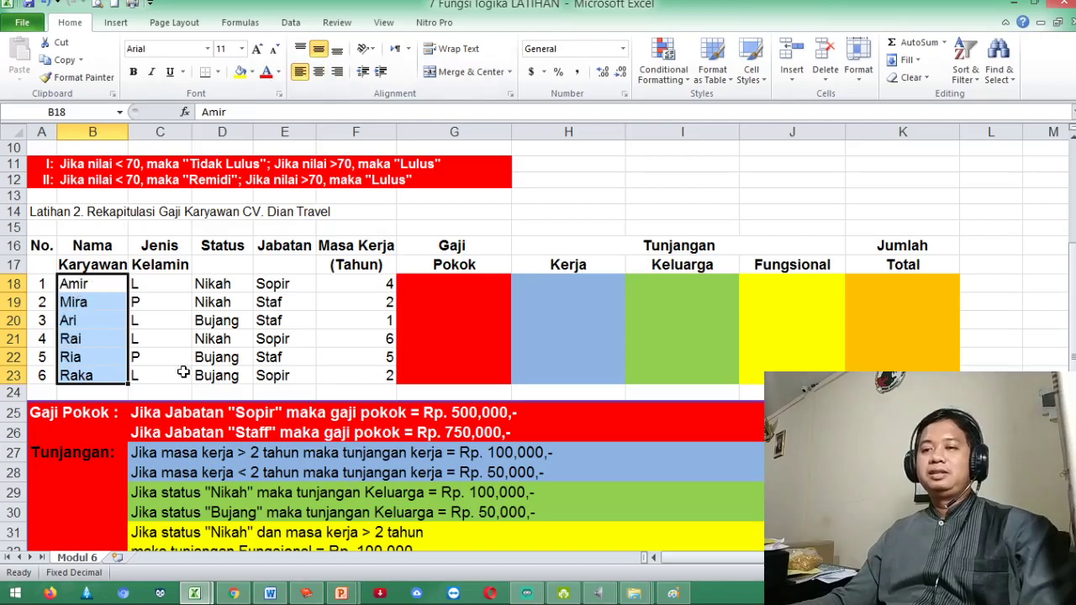
# Apply All Borders to the whole Latihan 2 table, from the No. header through the Jumlah Total column (A16:K23)
pyautogui.scroll(2, 299, 283)
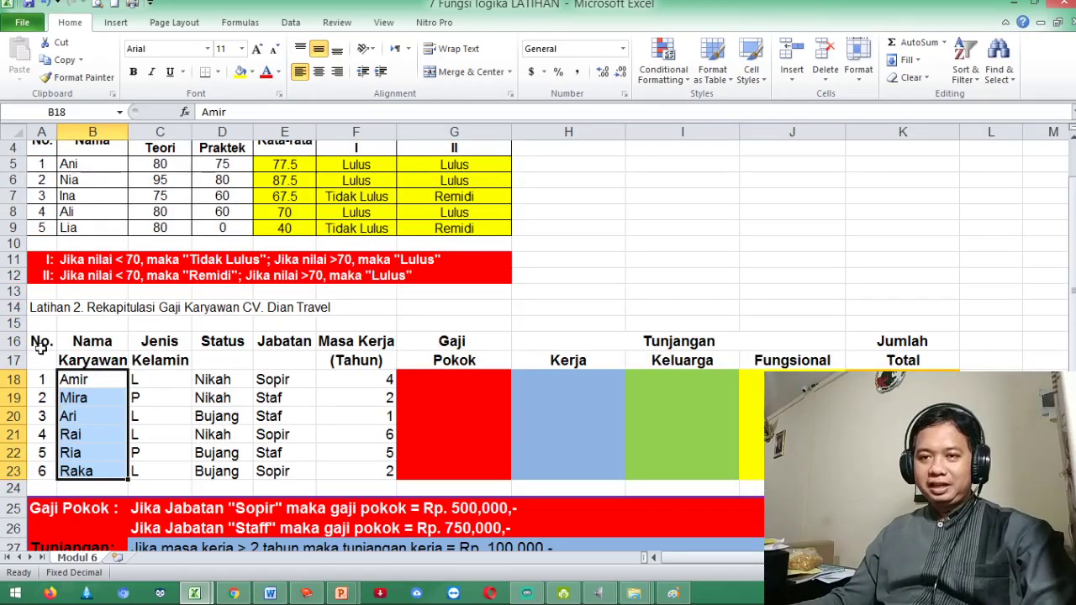
pyautogui.moveTo(40, 347); pyautogui.dragTo(903, 471)
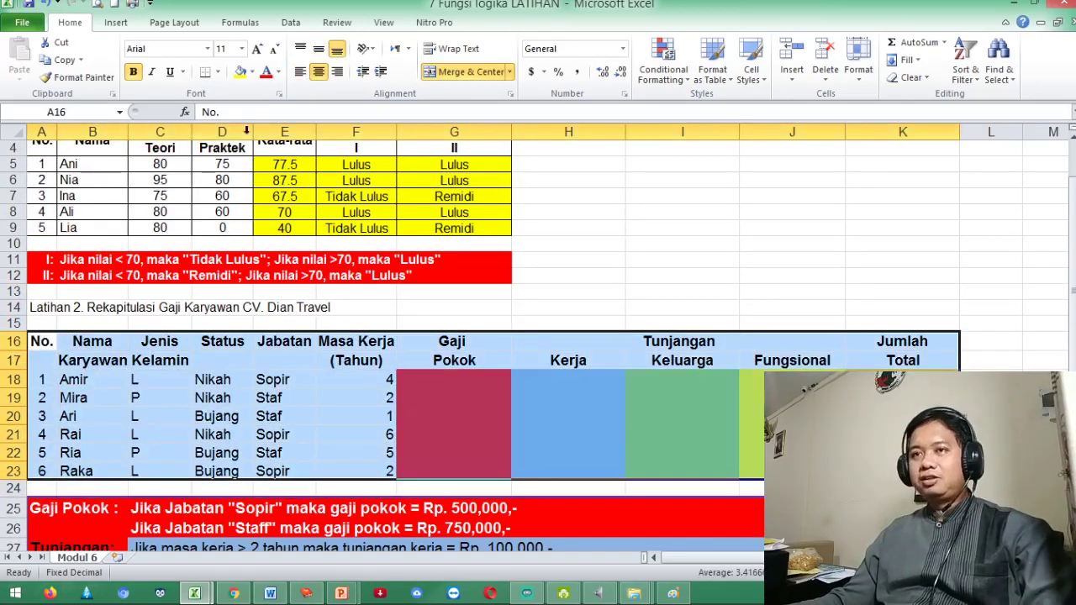
pyautogui.click(218, 71)
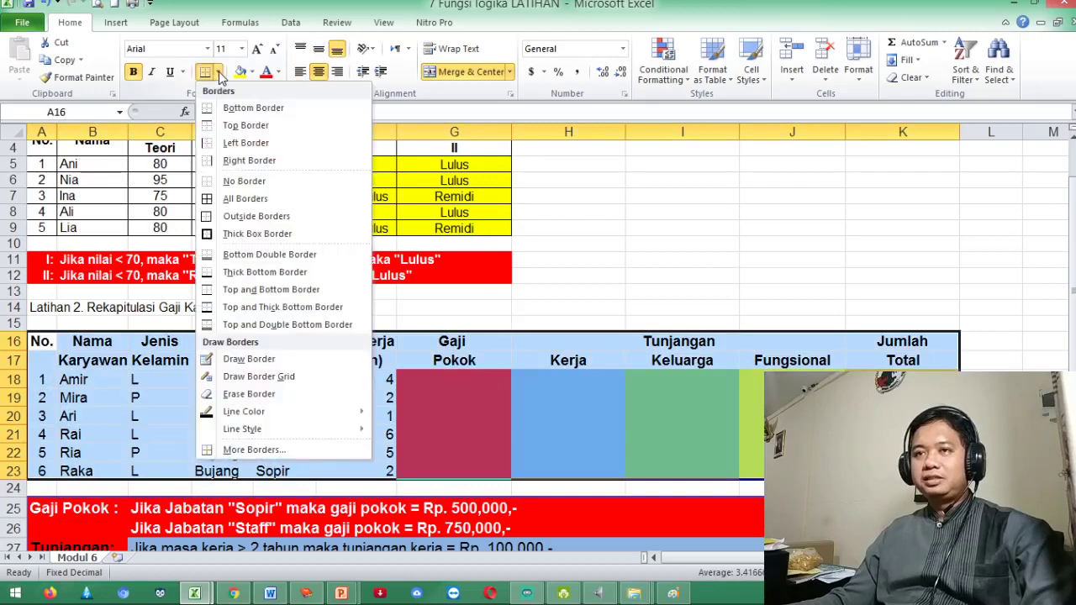
pyautogui.click(225, 201)
pyautogui.click(89, 412)
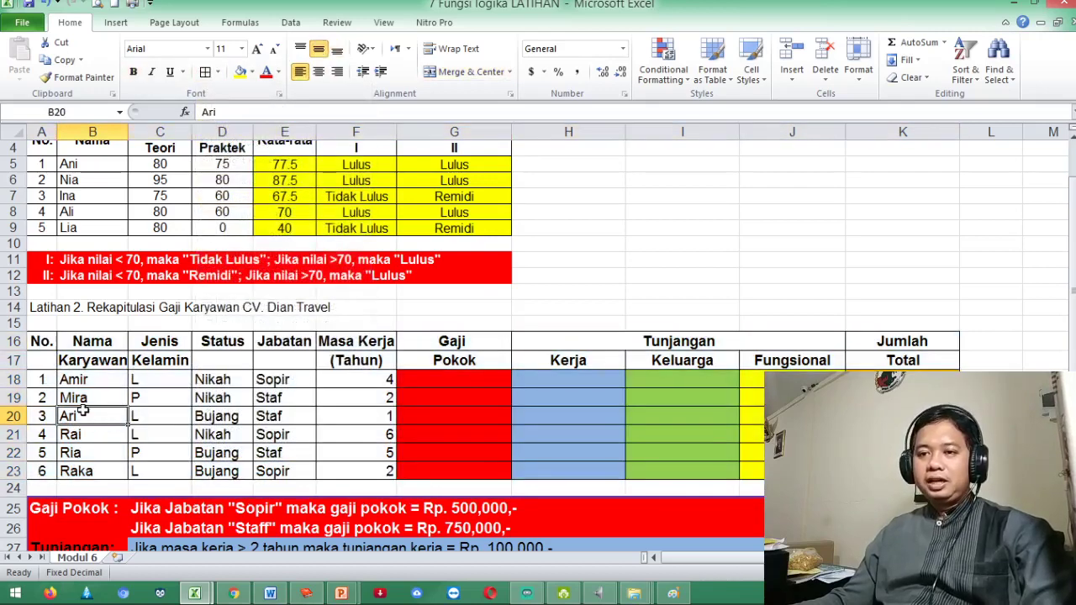
# Merge and center the No. header across A16:A17 in the Latihan 2 table
pyautogui.moveTo(48, 341); pyautogui.dragTo(49, 360)
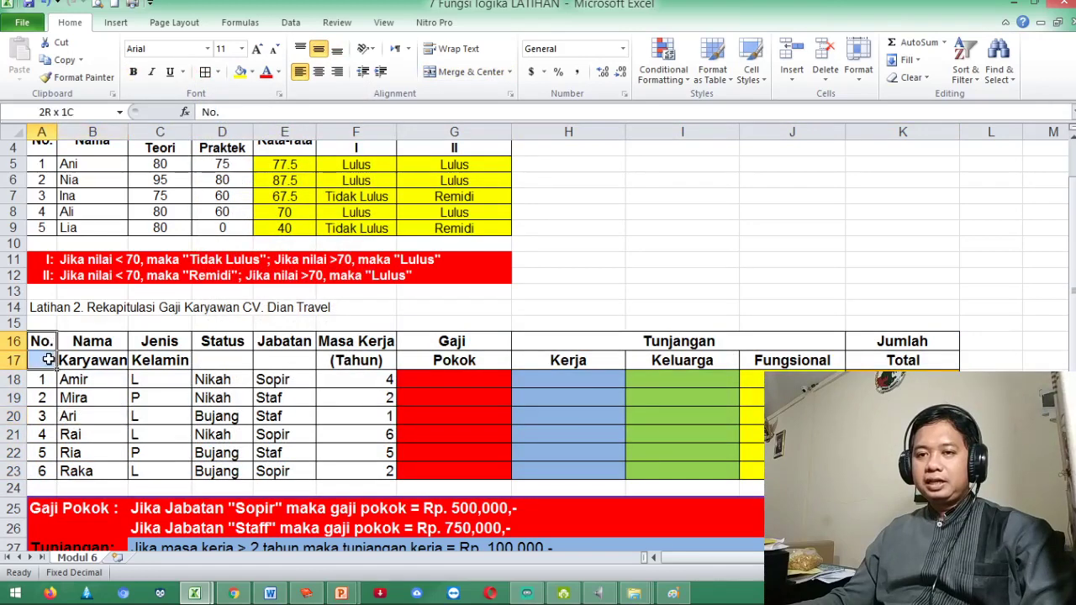
pyautogui.click(467, 71)
# Try merging the Nama and Karyawan header cells B16:B17 into one cell, and undo the merge
pyautogui.moveTo(108, 341); pyautogui.dragTo(107, 360)
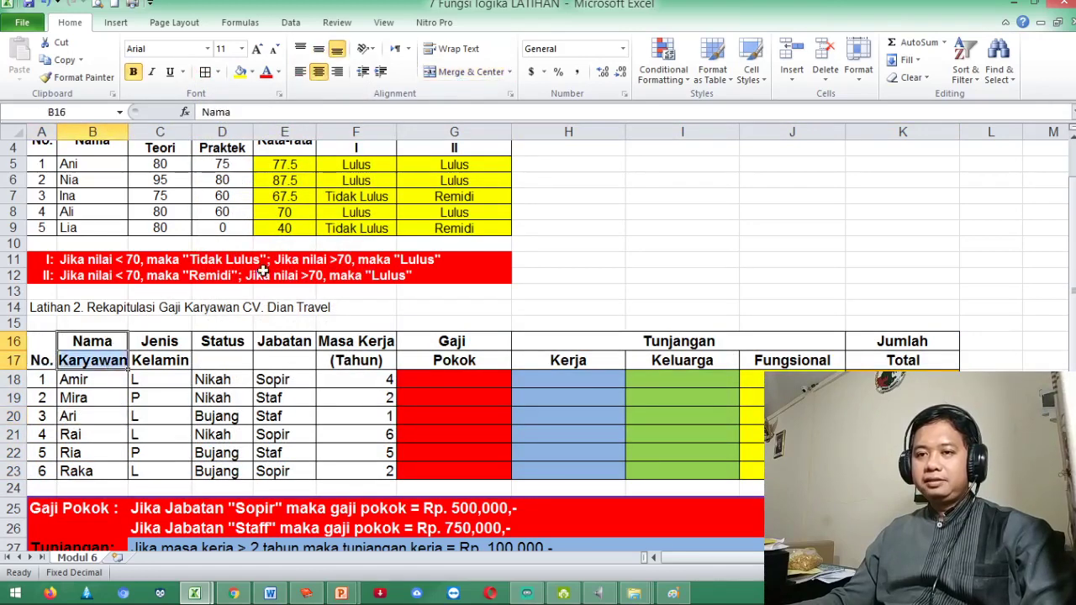
pyautogui.click(467, 72)
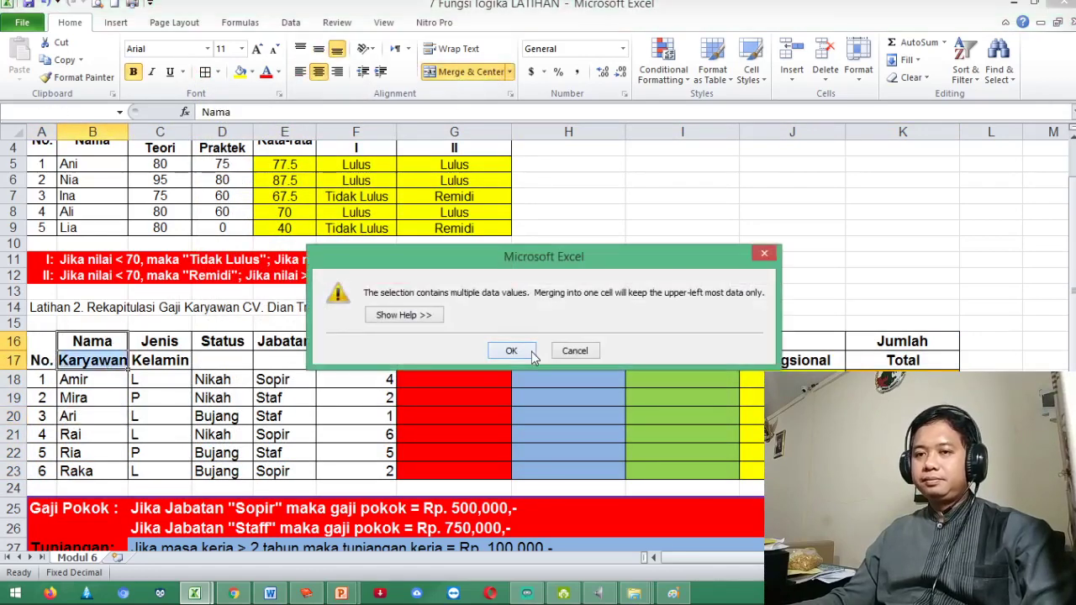
pyautogui.click(510, 350)
pyautogui.hotkey('ctrl', 'z')
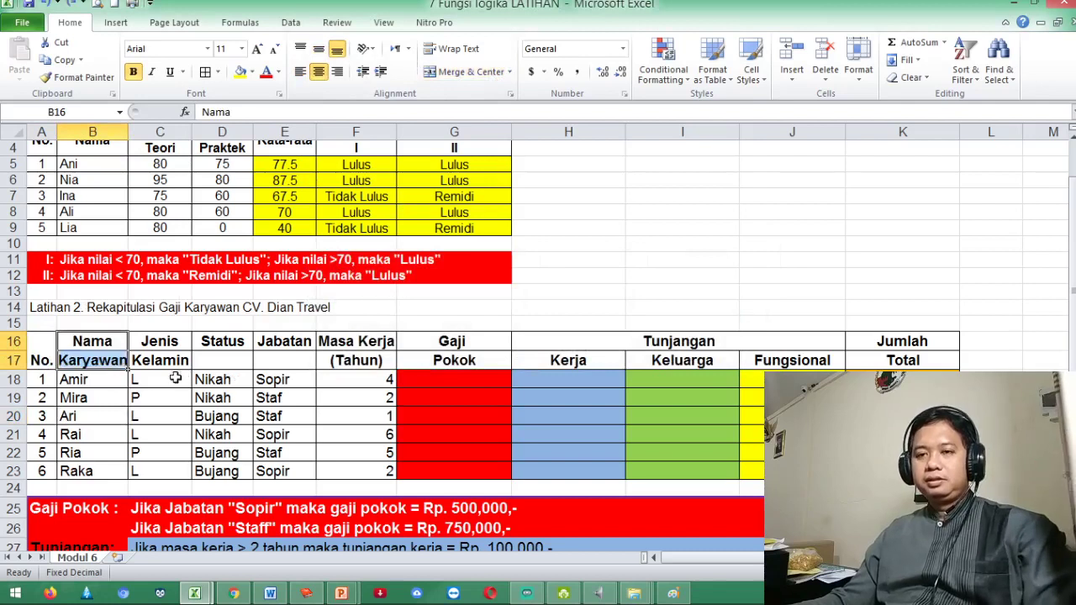
# Middle-align the merged No. header and center the Masa Kerja values in F18:F23 both horizontally and vertically
pyautogui.click(42, 348)
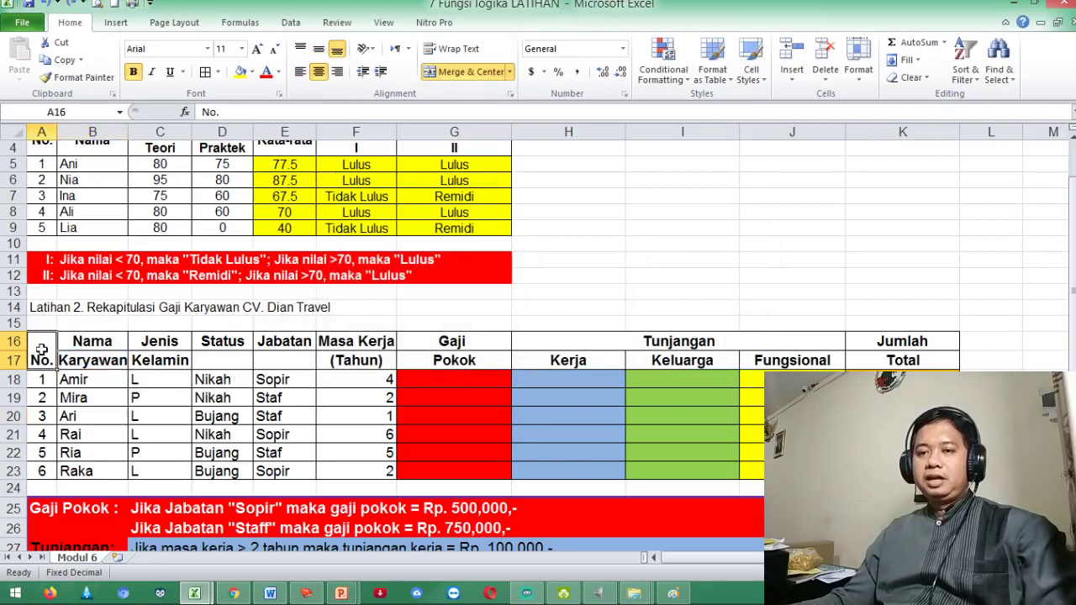
pyautogui.click(319, 48)
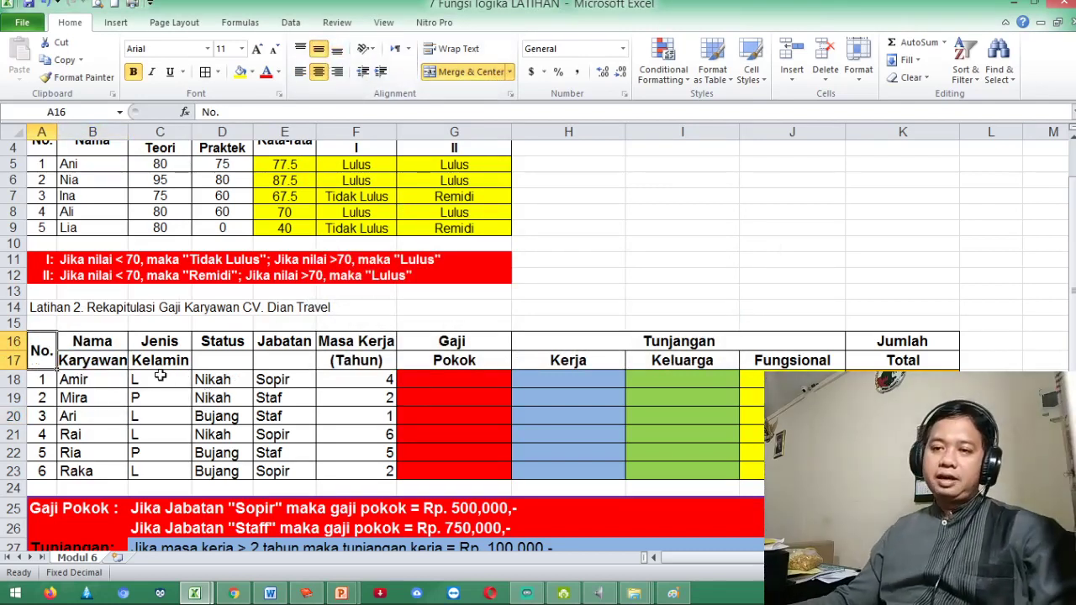
pyautogui.moveTo(159, 379); pyautogui.dragTo(159, 459)
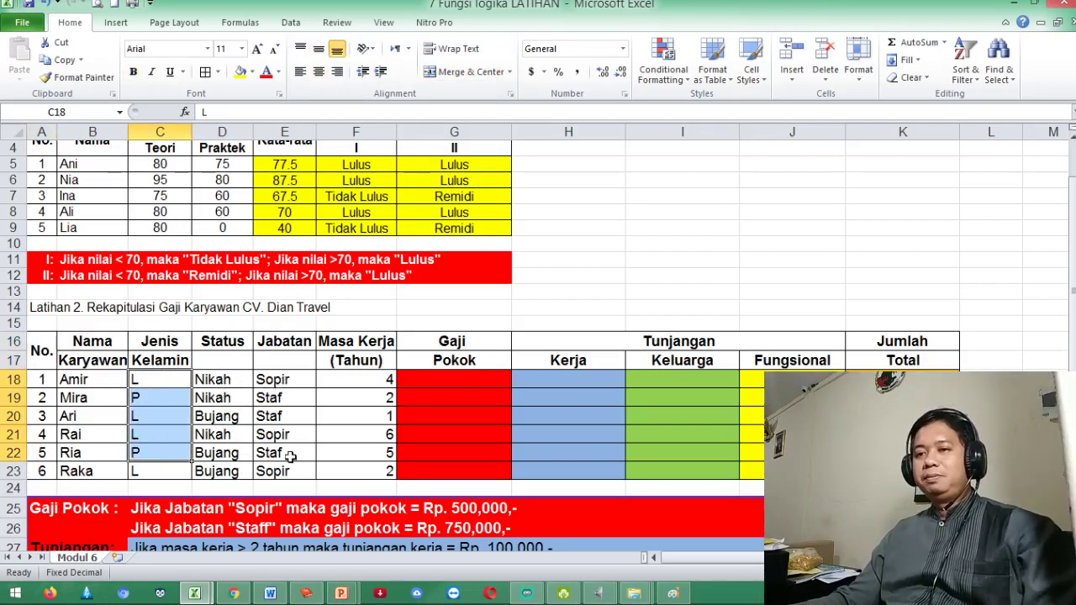
pyautogui.moveTo(374, 380); pyautogui.dragTo(378, 473)
pyautogui.click(319, 72)
pyautogui.click(319, 47)
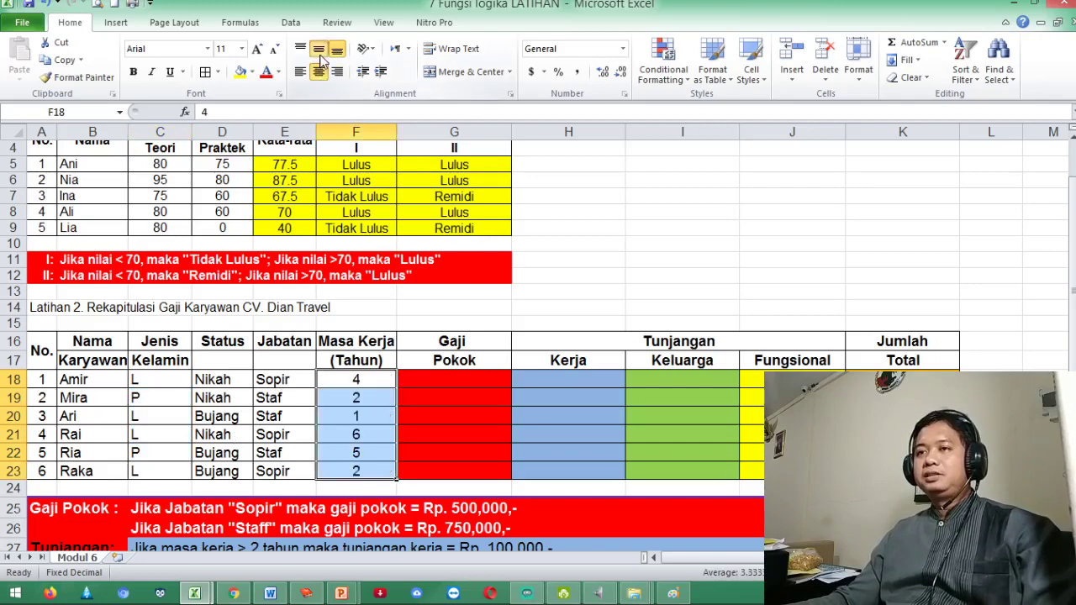
# Enter =IF(E18="Sopir",500000,750000) in G18 to calculate the first employee's Gaji Pokok from the Jabatan rules below the table
pyautogui.click(479, 409)
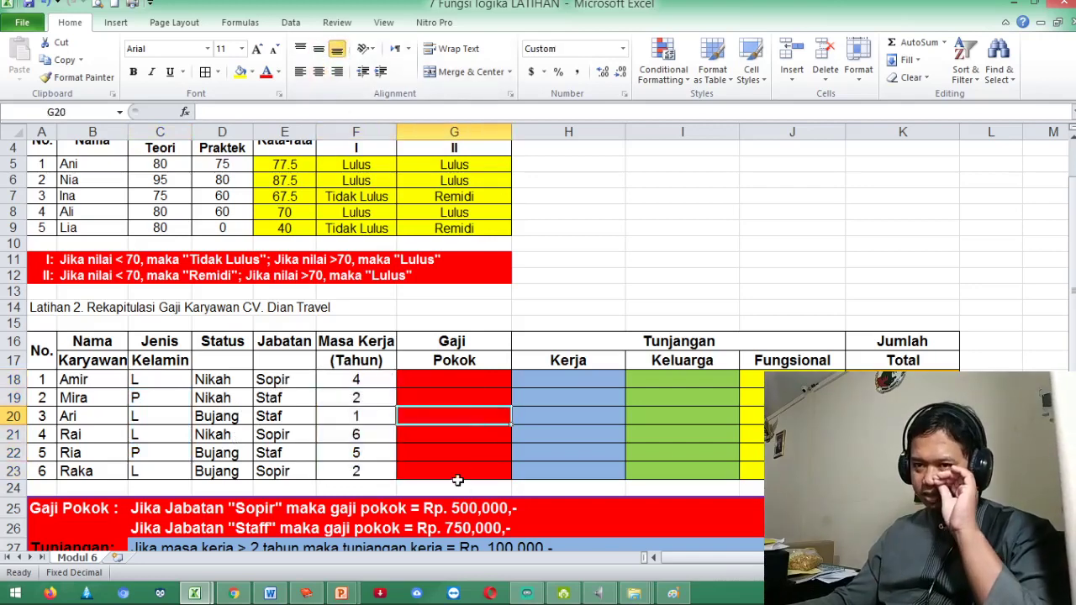
pyautogui.scroll(-1, 457, 480)
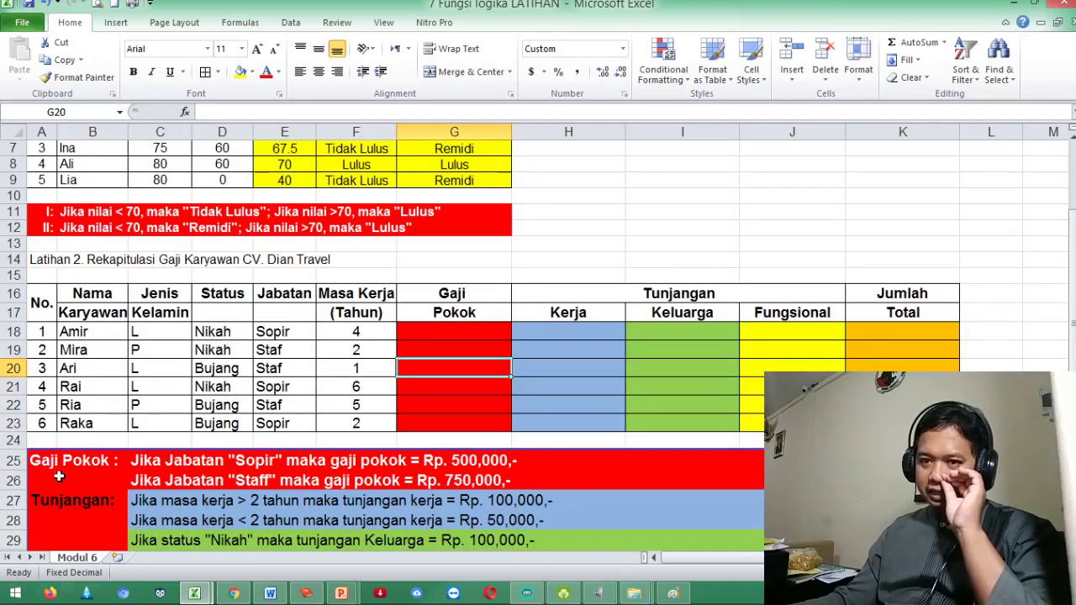
pyautogui.moveTo(59, 477); pyautogui.dragTo(332, 501)
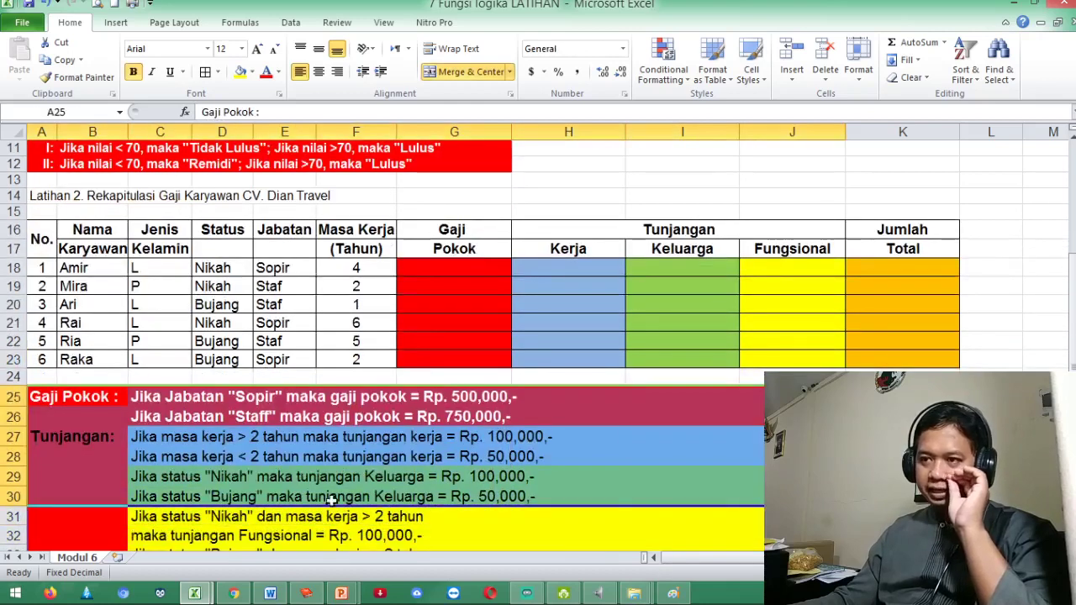
pyautogui.click(447, 265)
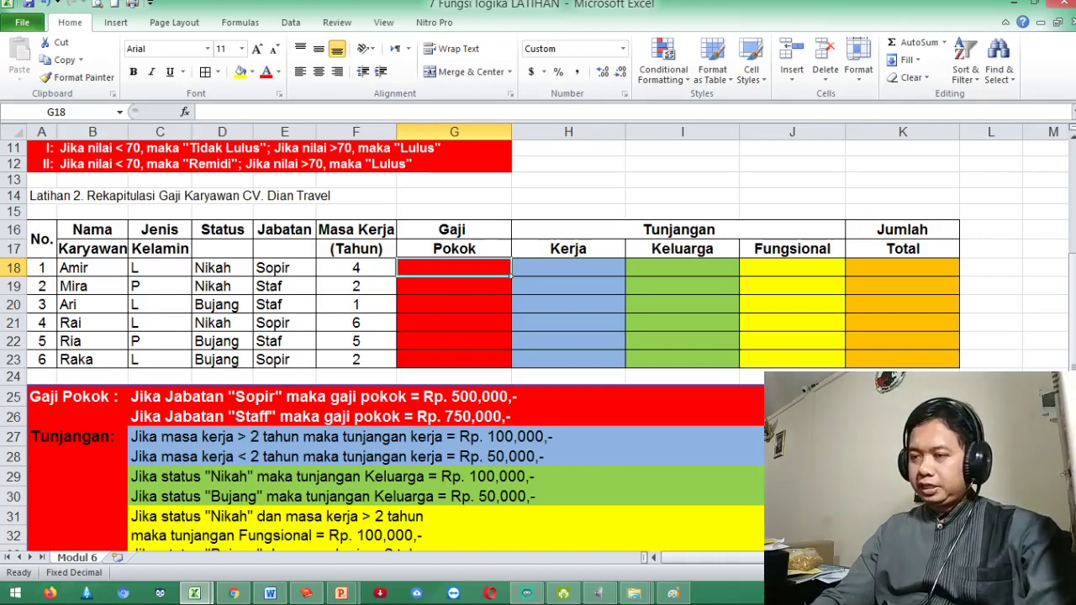
pyautogui.write('=')
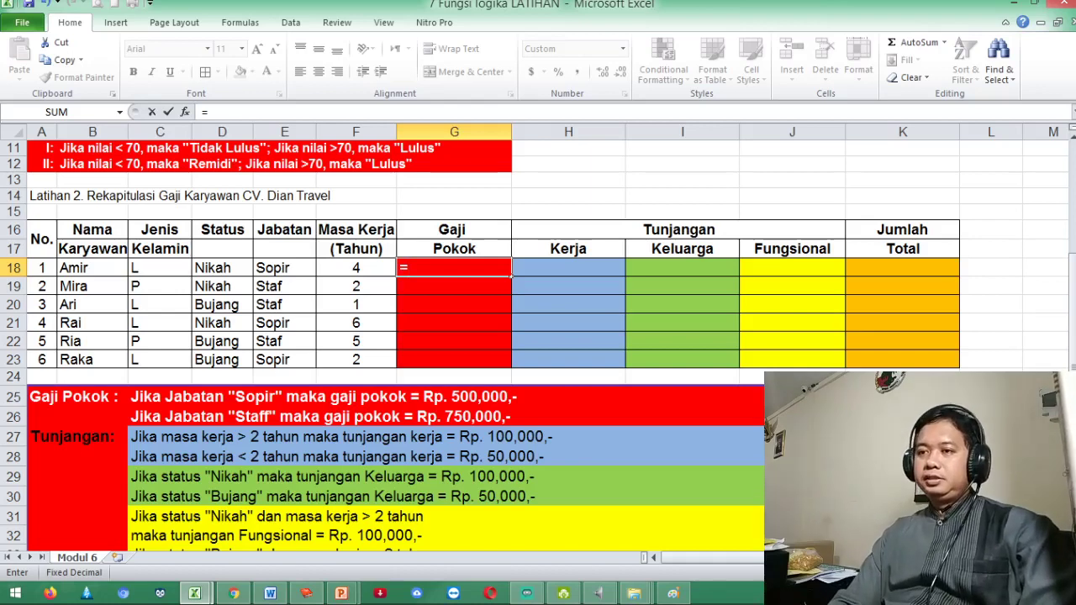
pyautogui.write('if(')
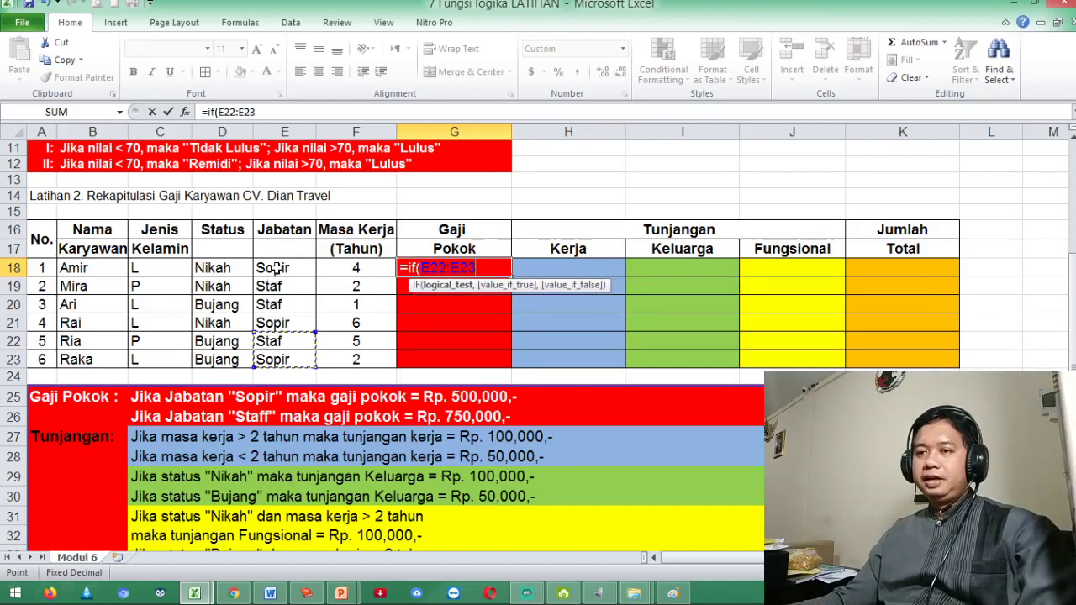
pyautogui.click(274, 267)
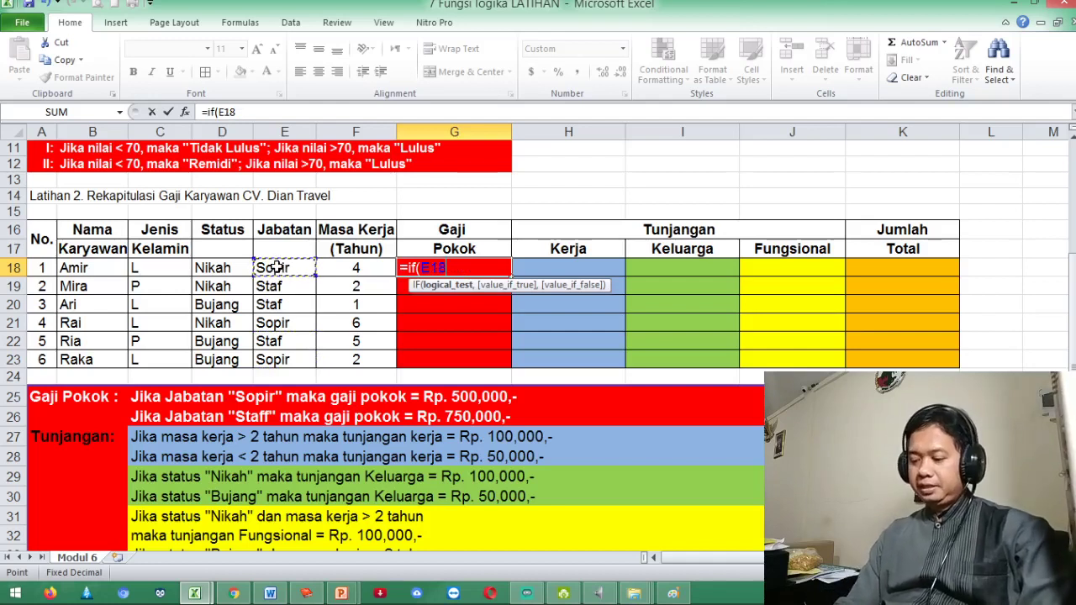
pyautogui.write('=')
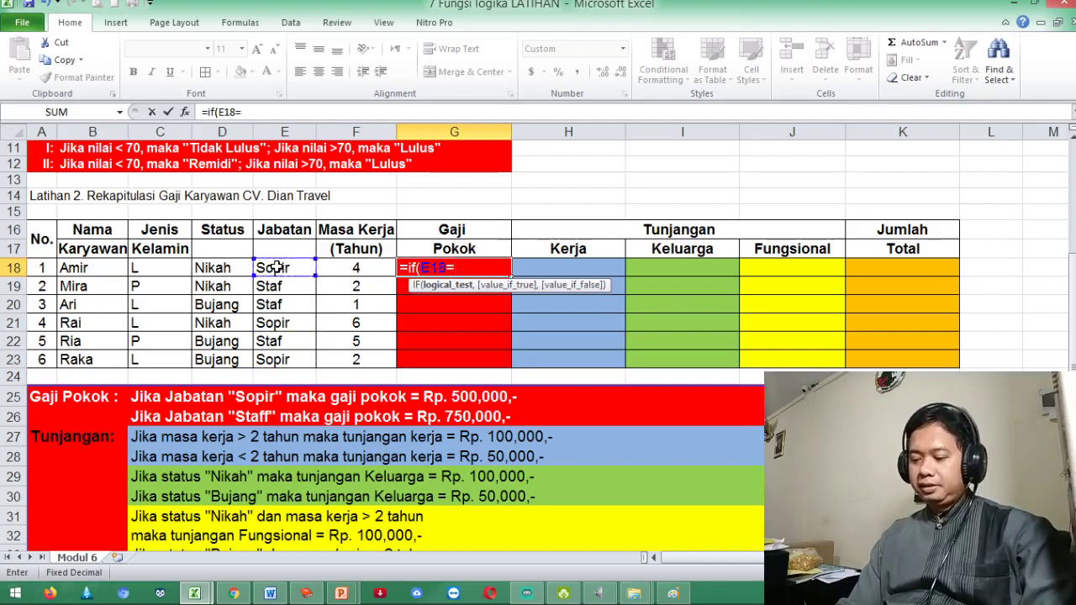
pyautogui.write('"Sopir')
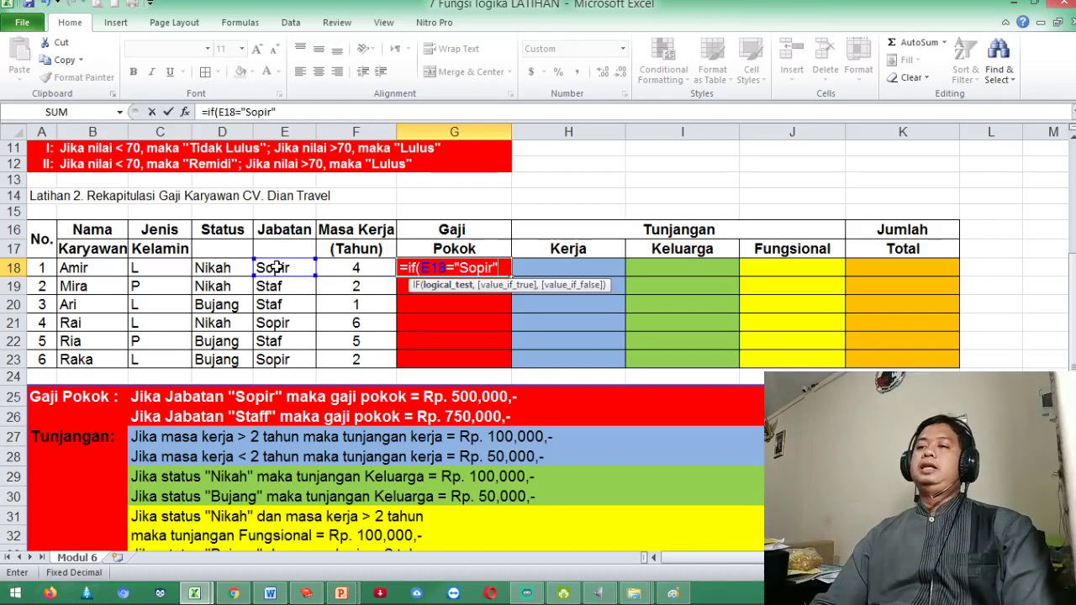
pyautogui.write('",')
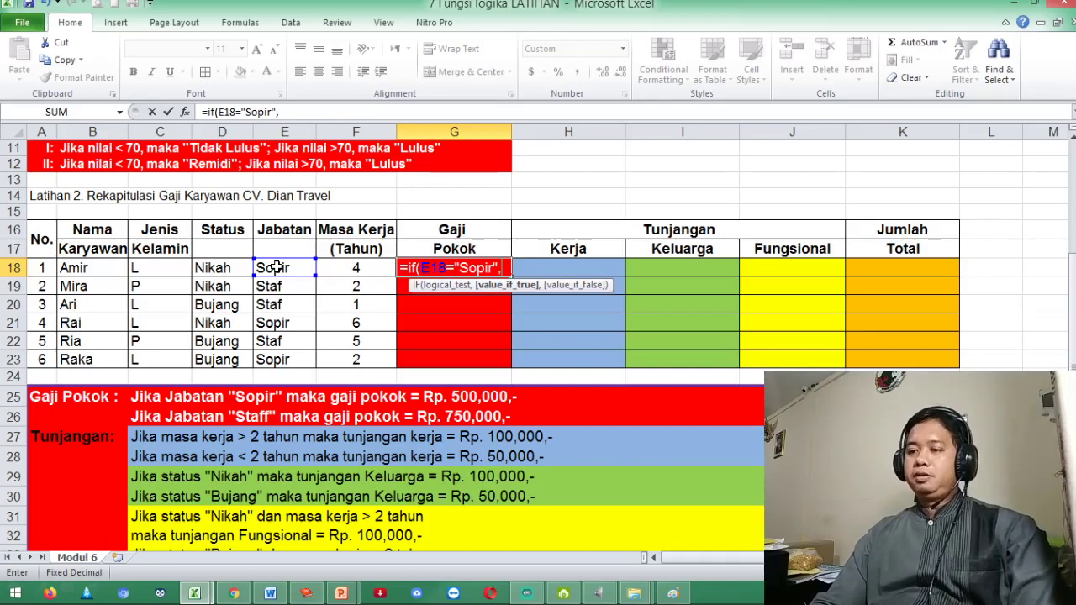
pyautogui.write('5')
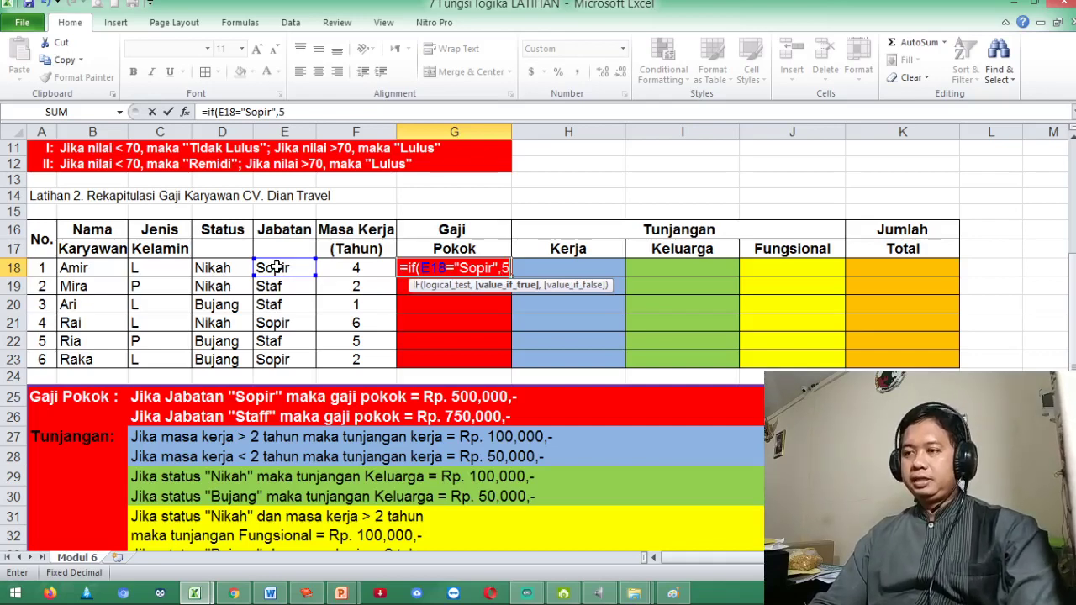
pyautogui.write('00000')
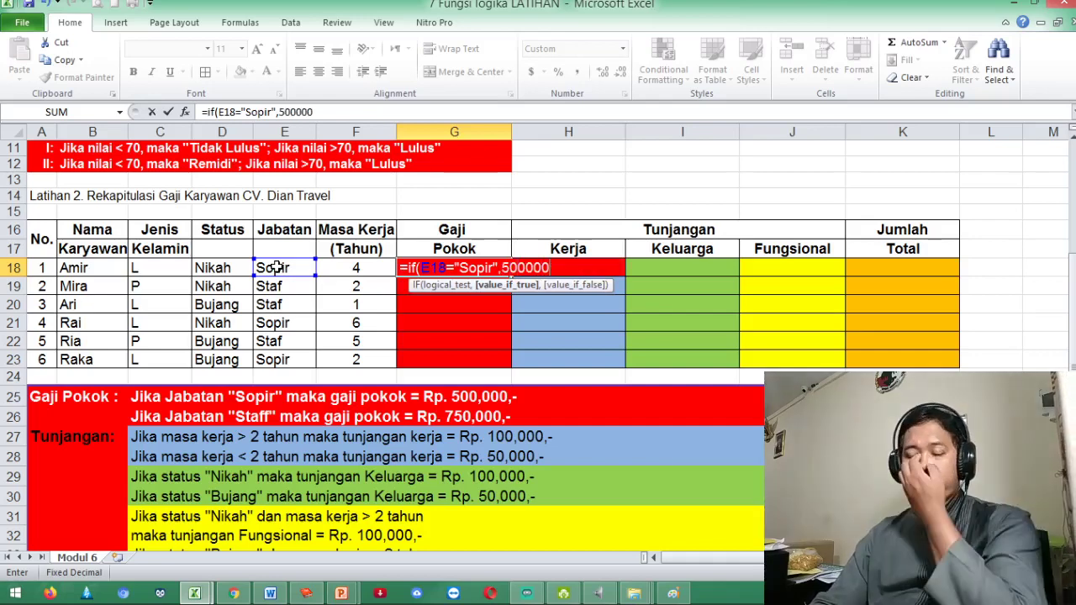
pyautogui.write(',')
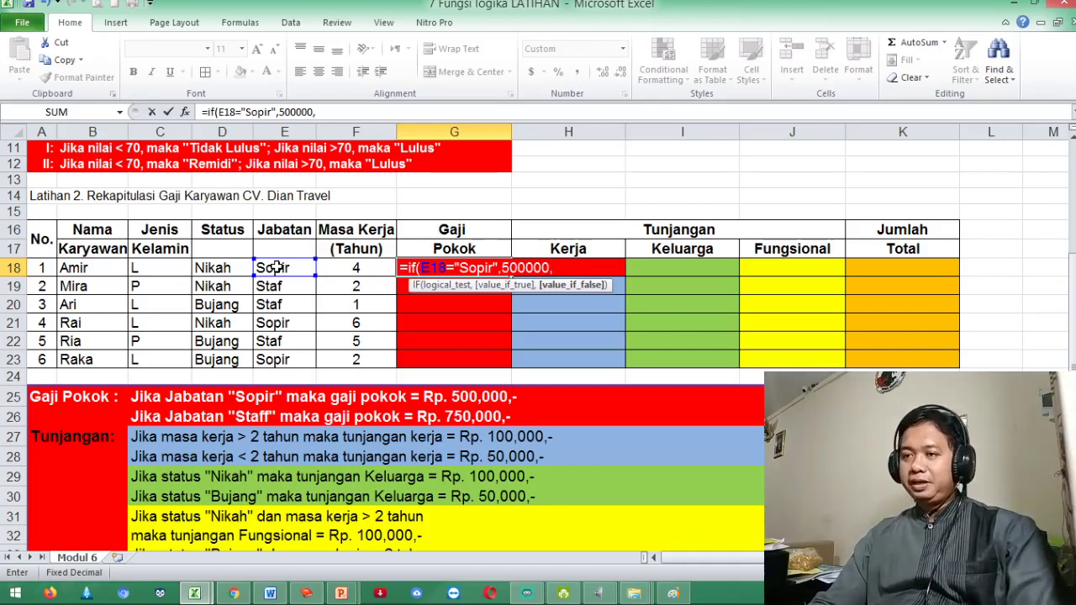
pyautogui.write('75')
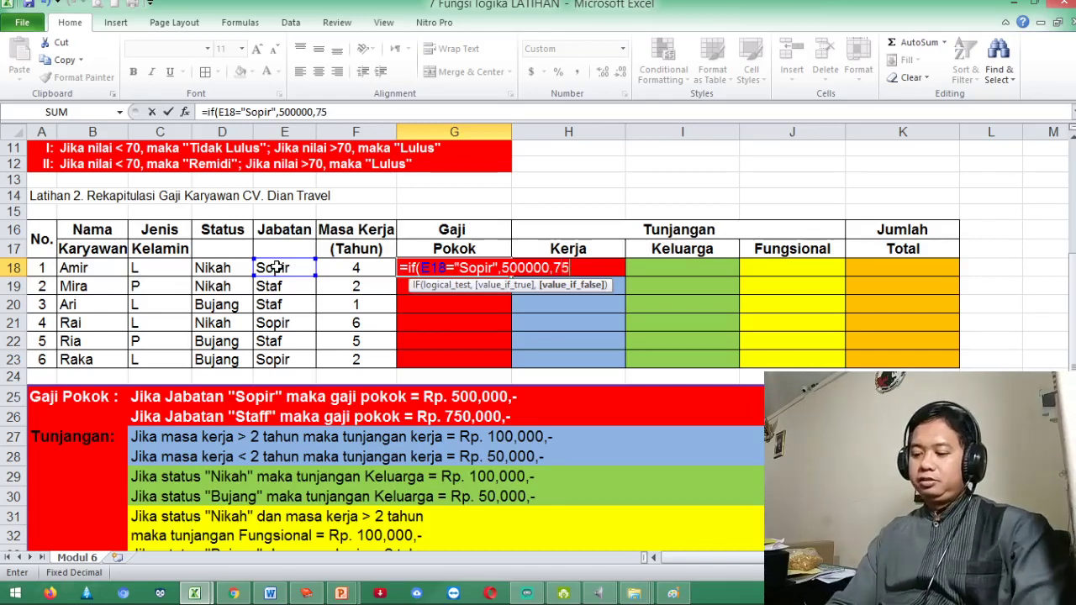
pyautogui.write('0000')
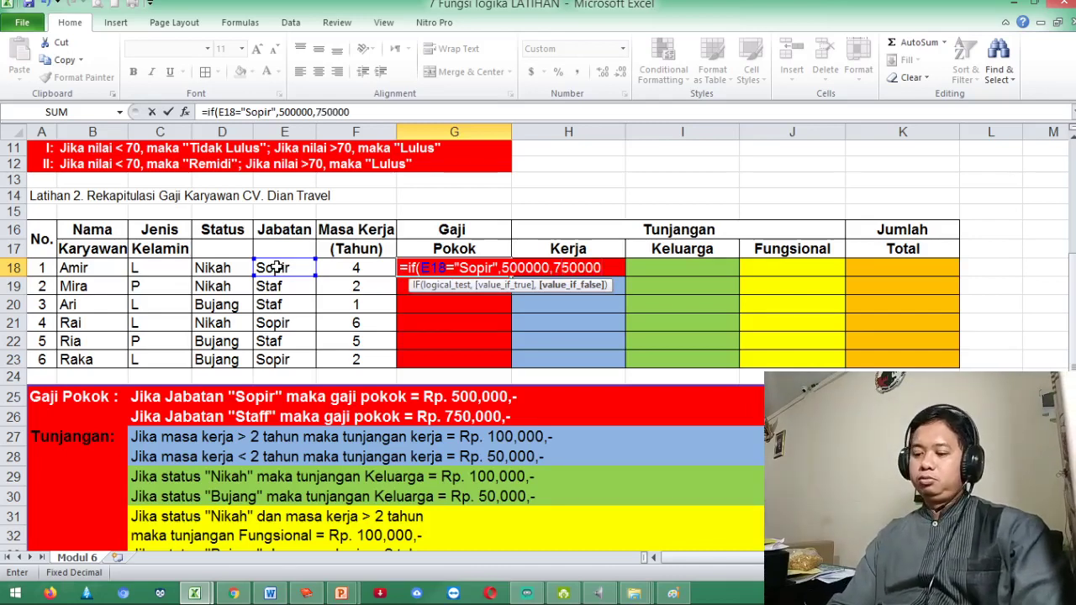
pyautogui.write(')')
pyautogui.press('Return')
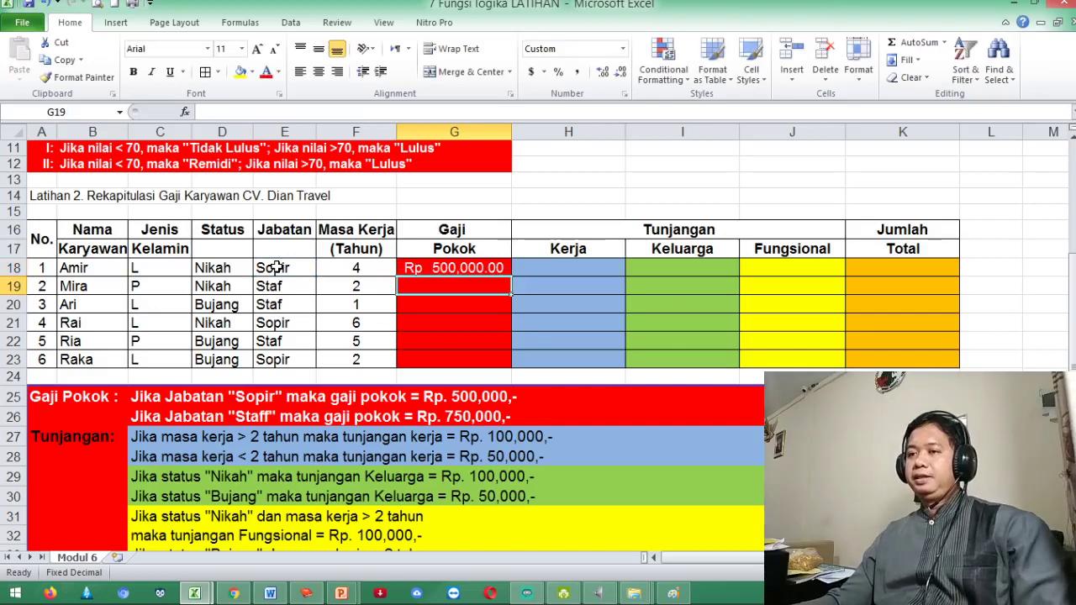
# Enter =IF(E19="Sopir",500000,750000) in G19 for the second employee's Gaji Pokok
pyautogui.write('=')
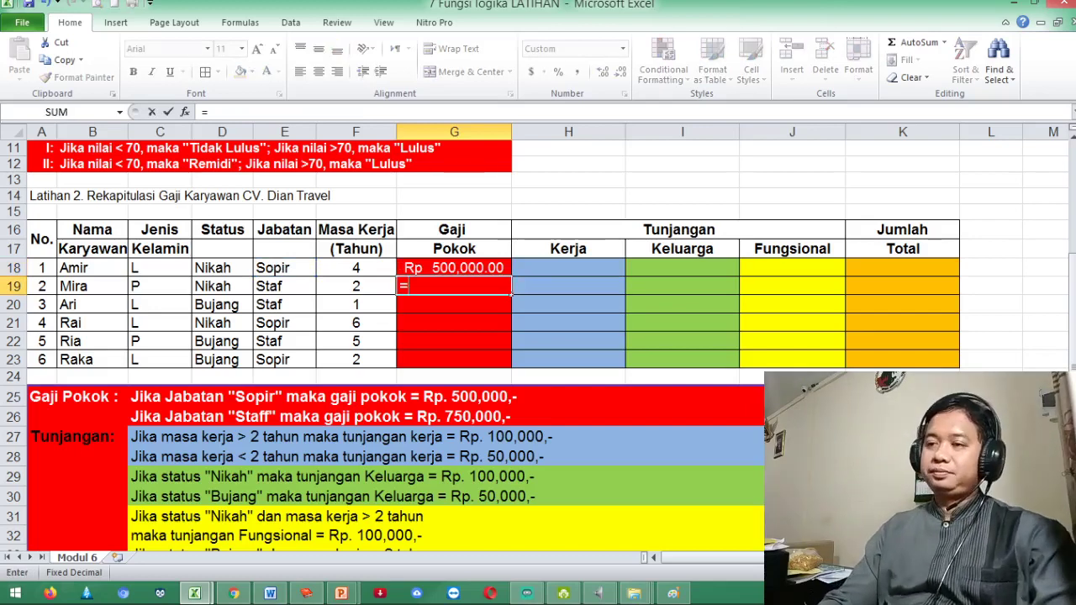
pyautogui.write('if')
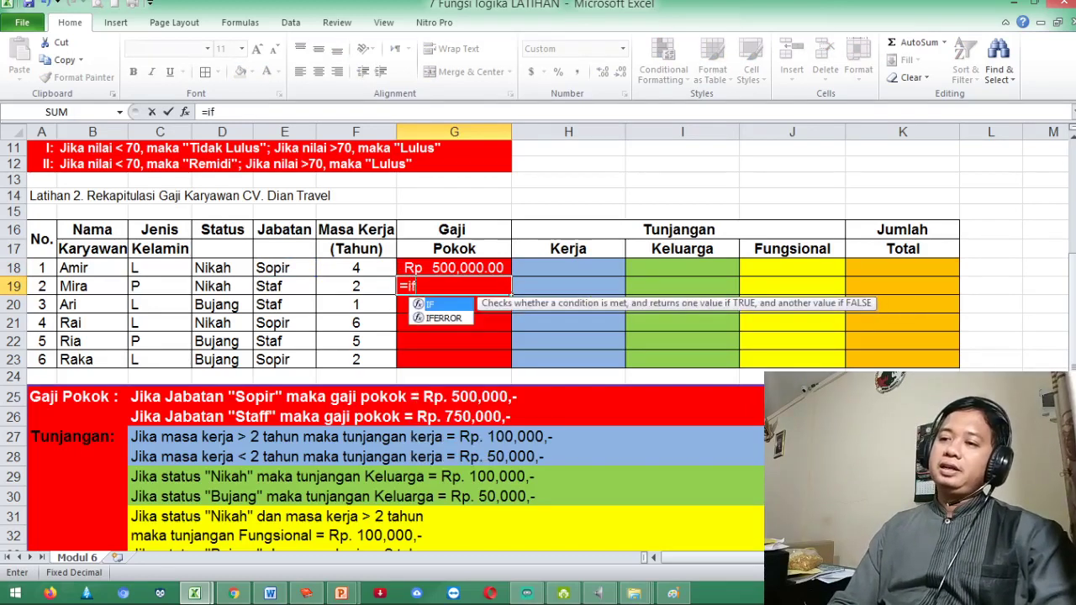
pyautogui.write('(')
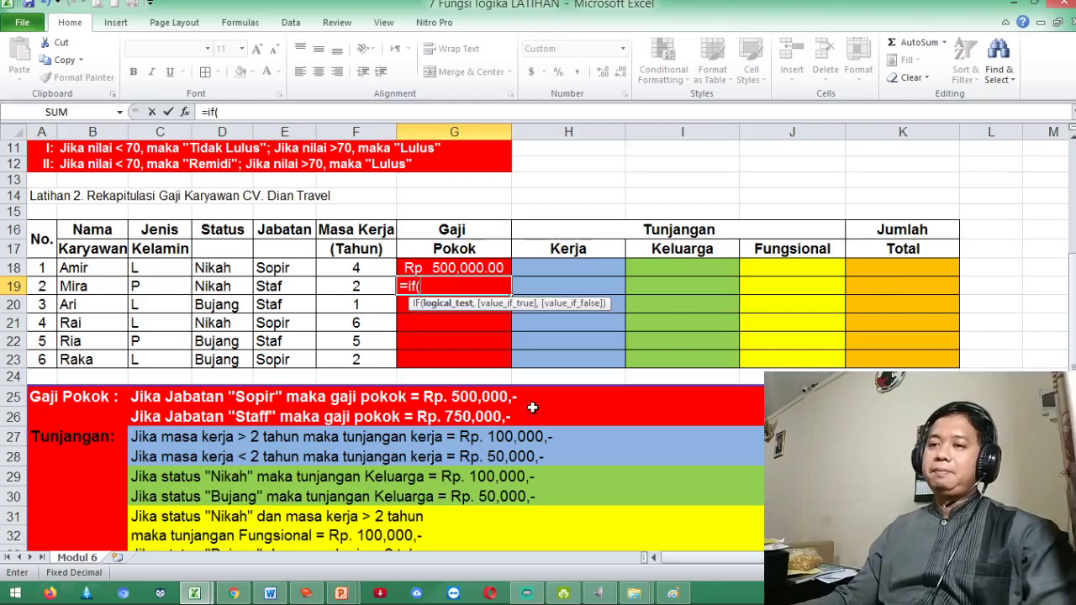
pyautogui.click(262, 288)
pyautogui.write('=')
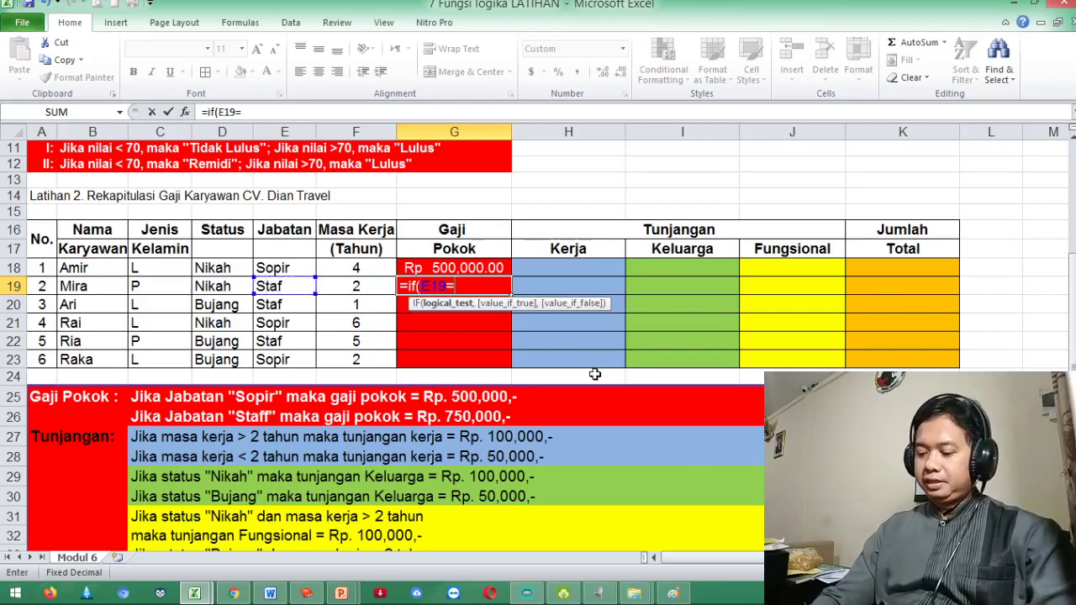
pyautogui.write('"S')
pyautogui.press('BackSpace')
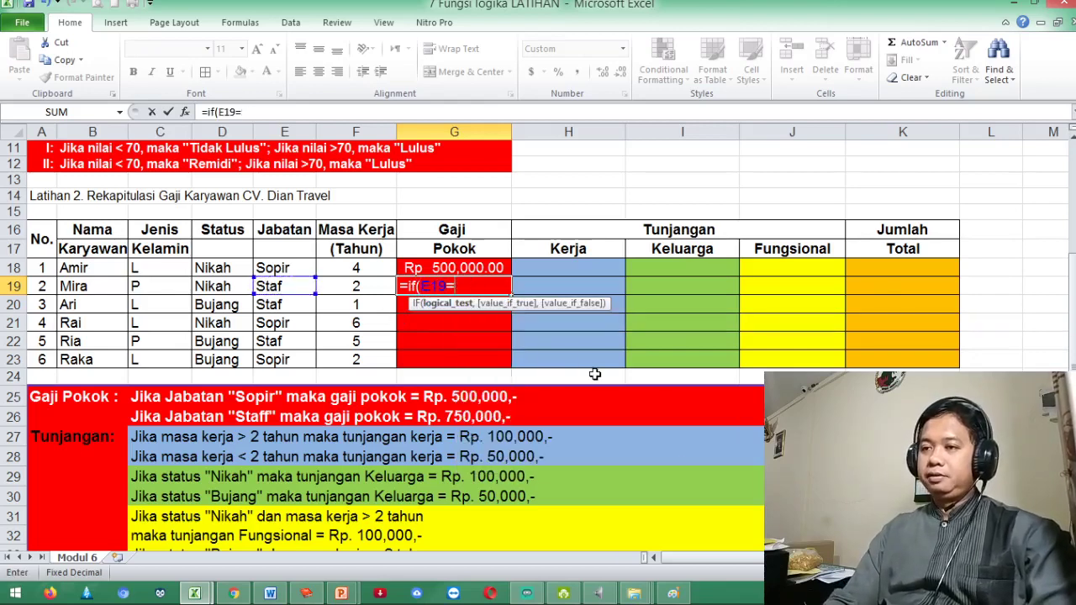
pyautogui.write('"Sppir"')
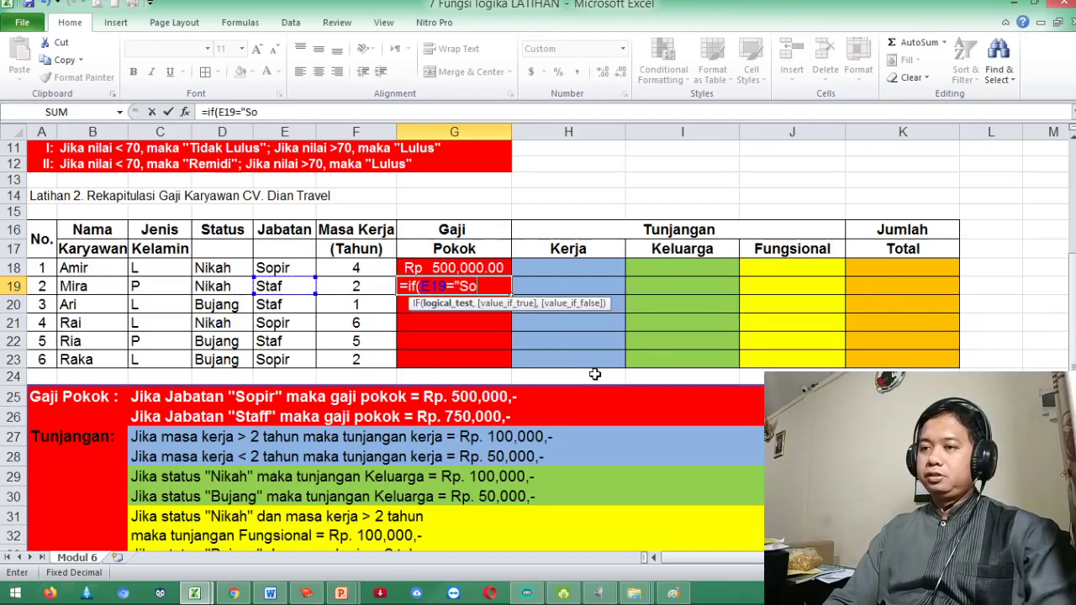
pyautogui.write(',')
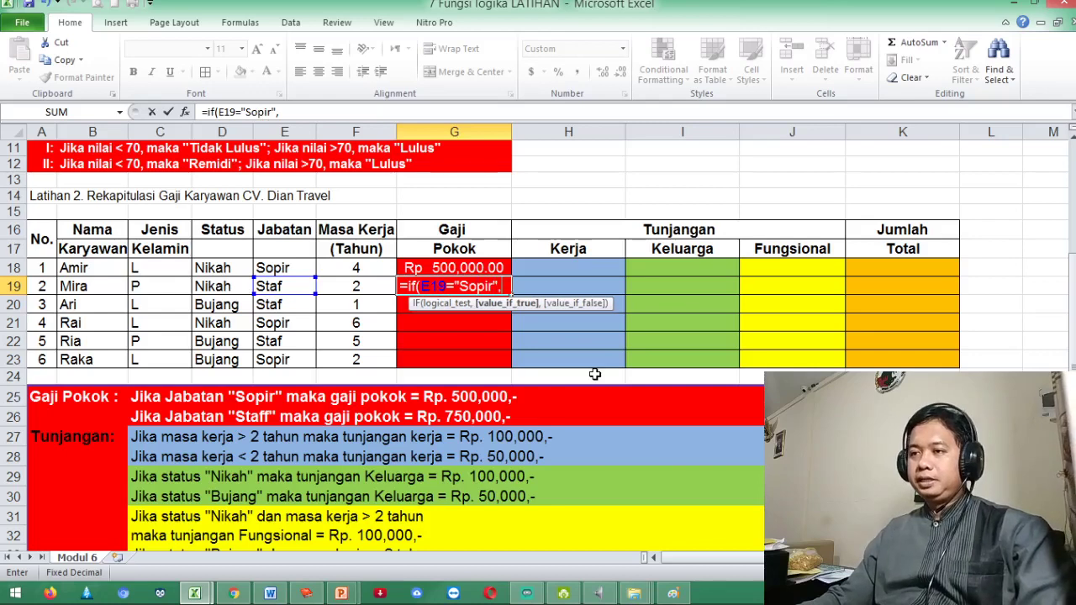
pyautogui.write('5000')
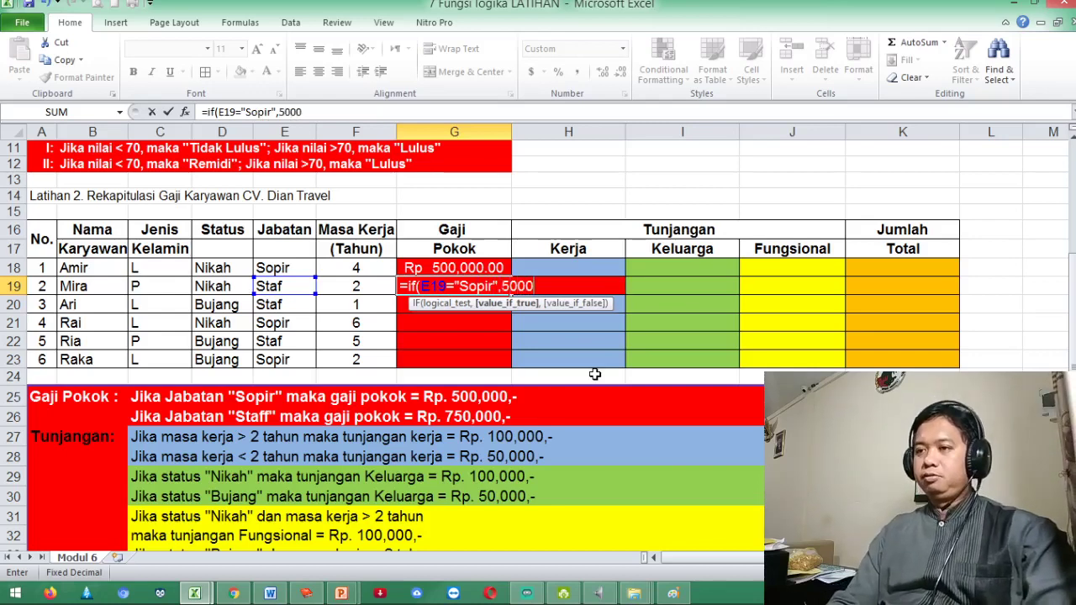
pyautogui.write('00,')
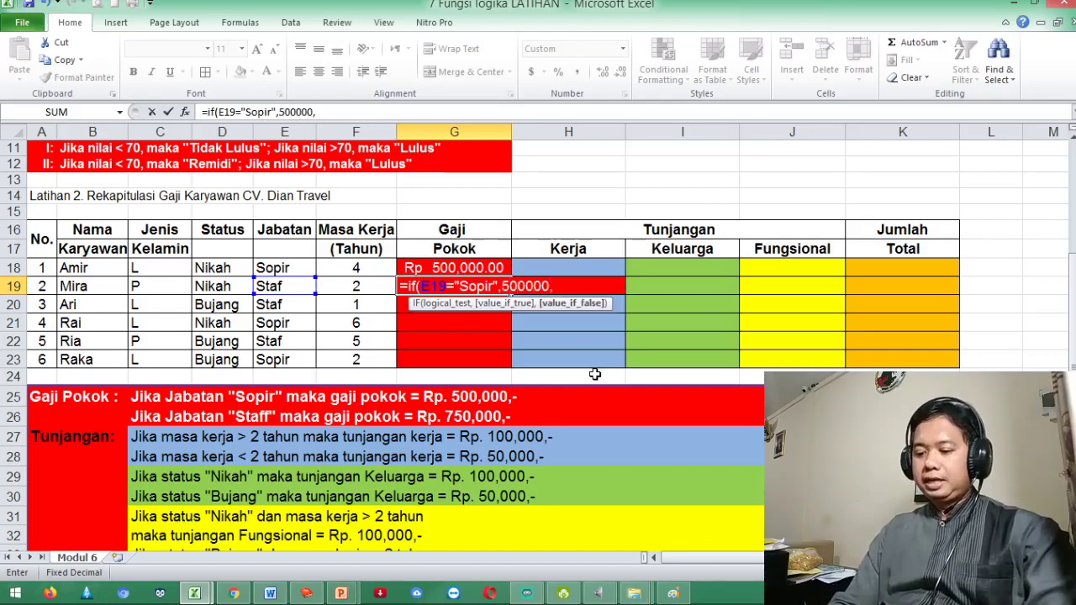
pyautogui.write('750')
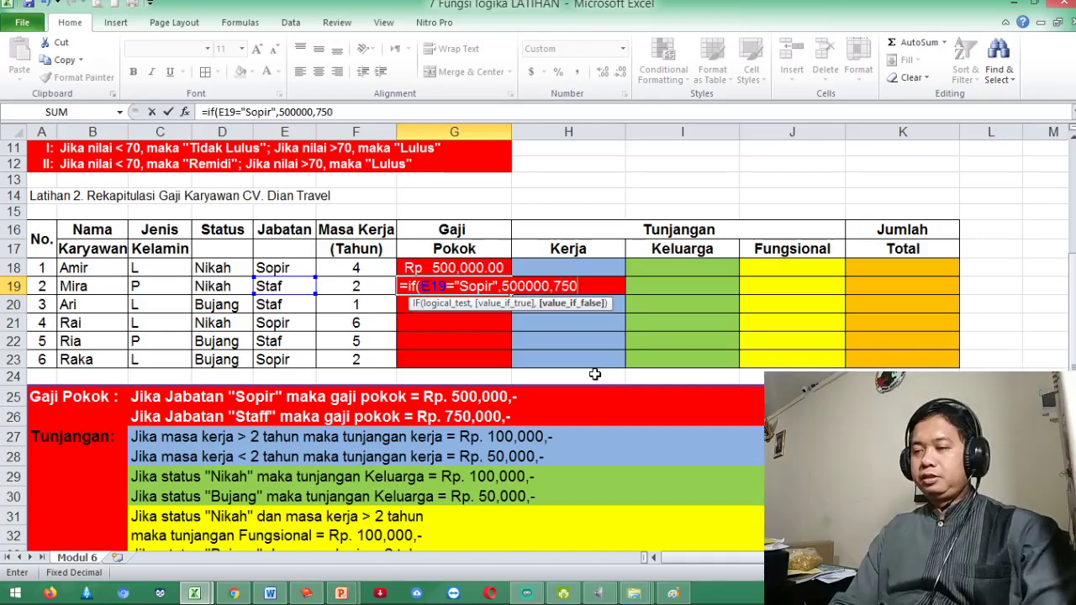
pyautogui.write('000)')
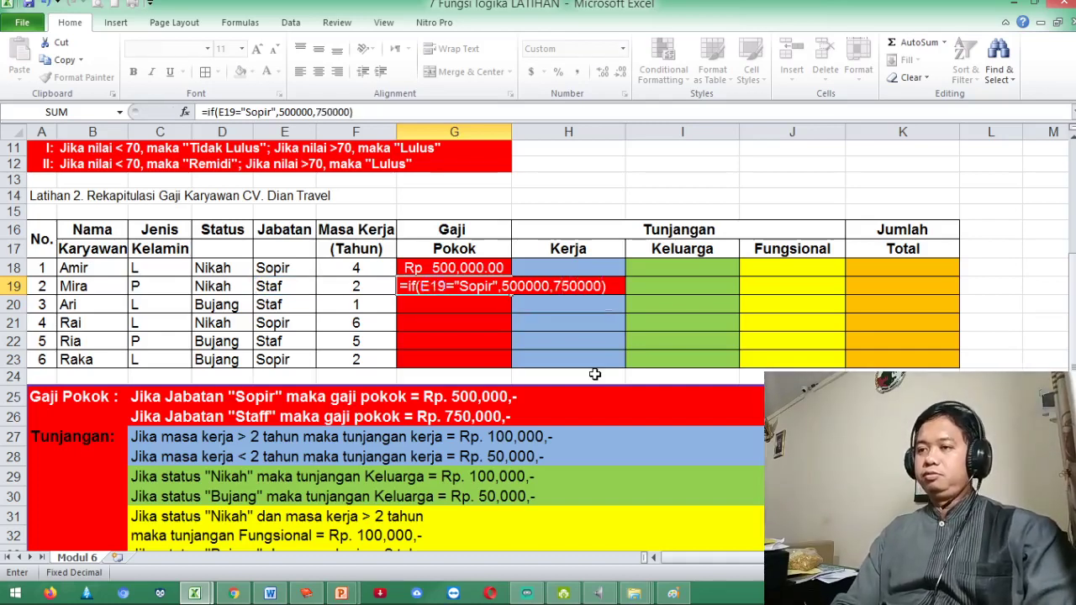
pyautogui.press('Return')
# Fill the Gaji Pokok formula from G19 down through G23 for the remaining employees
pyautogui.click(504, 286)
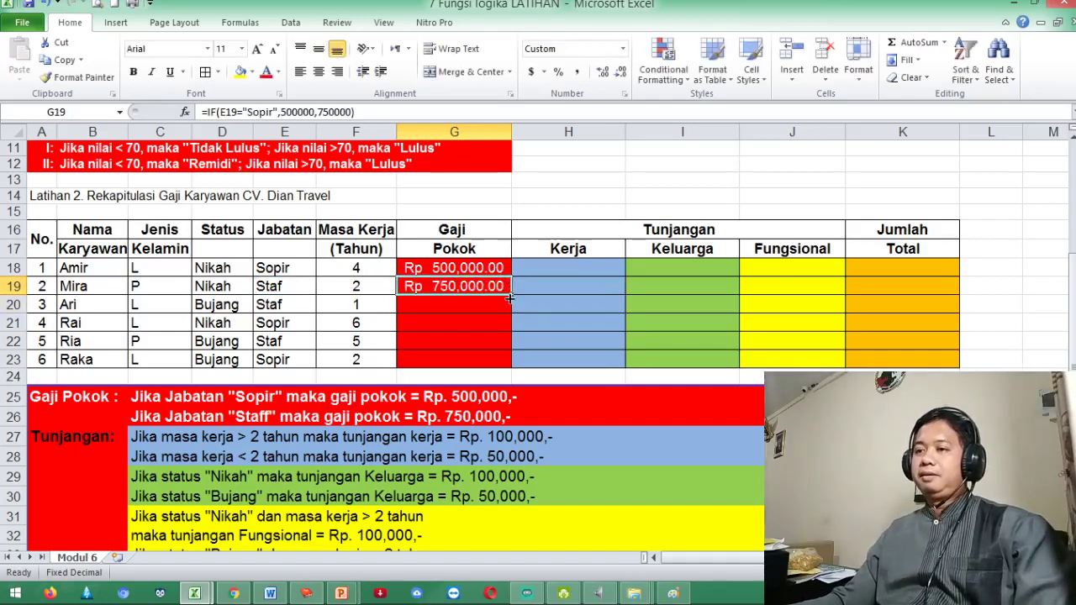
pyautogui.moveTo(510, 295); pyautogui.dragTo(508, 366)
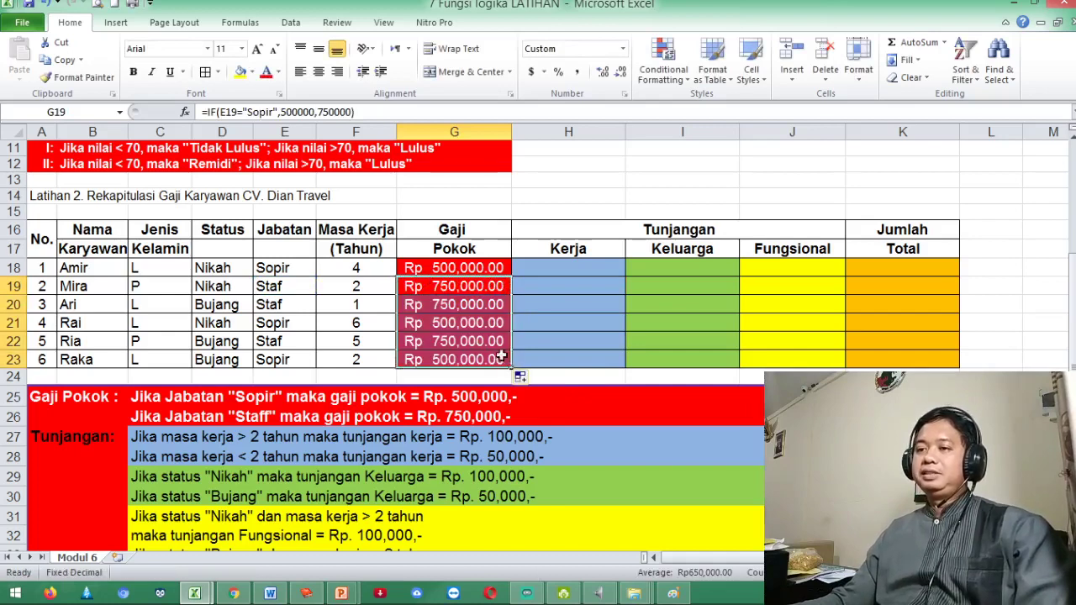
pyautogui.click(547, 336)
pyautogui.click(585, 268)
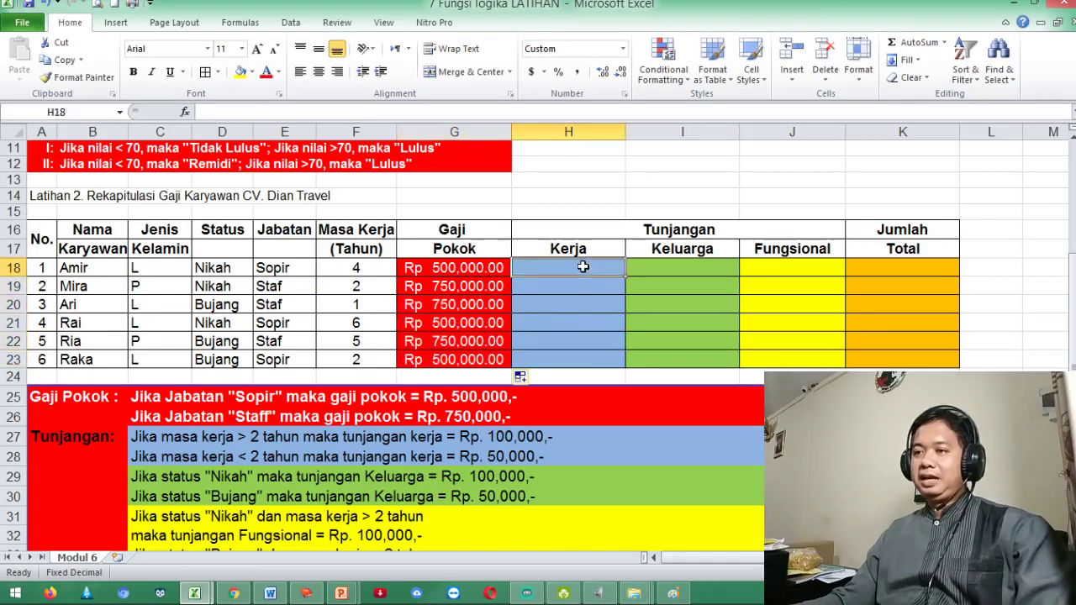
pyautogui.click(455, 270)
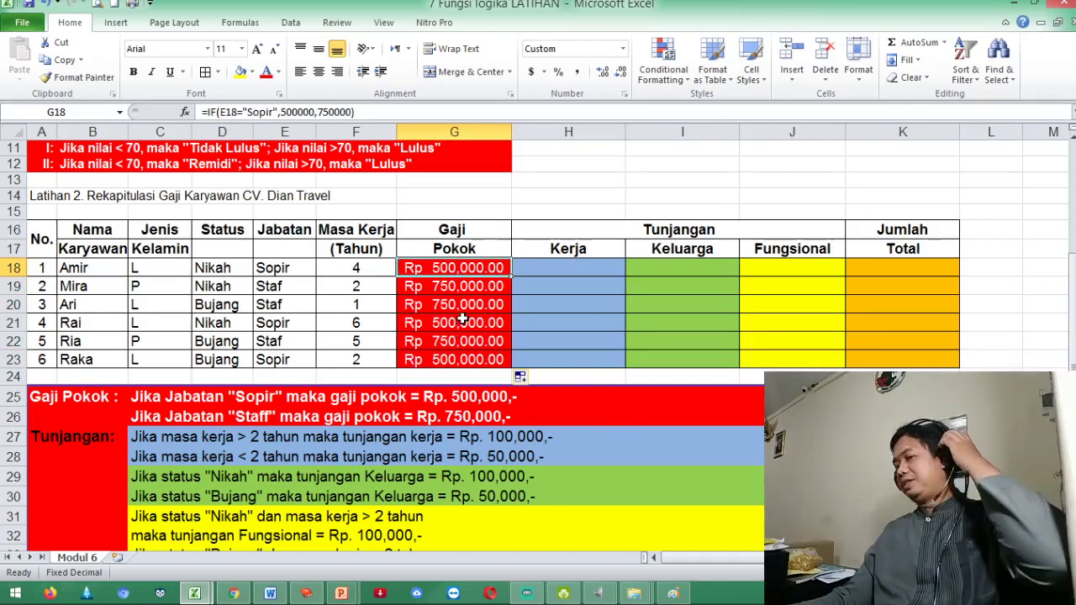
# Enter =IF(F18>2,100000,50000) in H18 to calculate the first employee's Tunjangan Kerja from the Masa Kerja rules
pyautogui.click(559, 265)
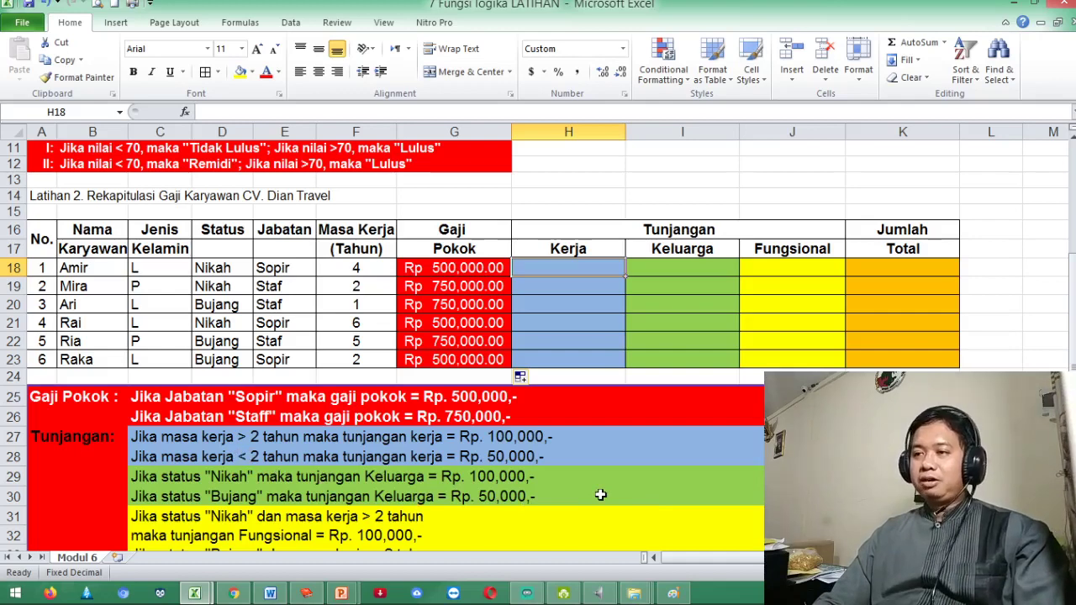
pyautogui.write('=if')
pyautogui.write('(')
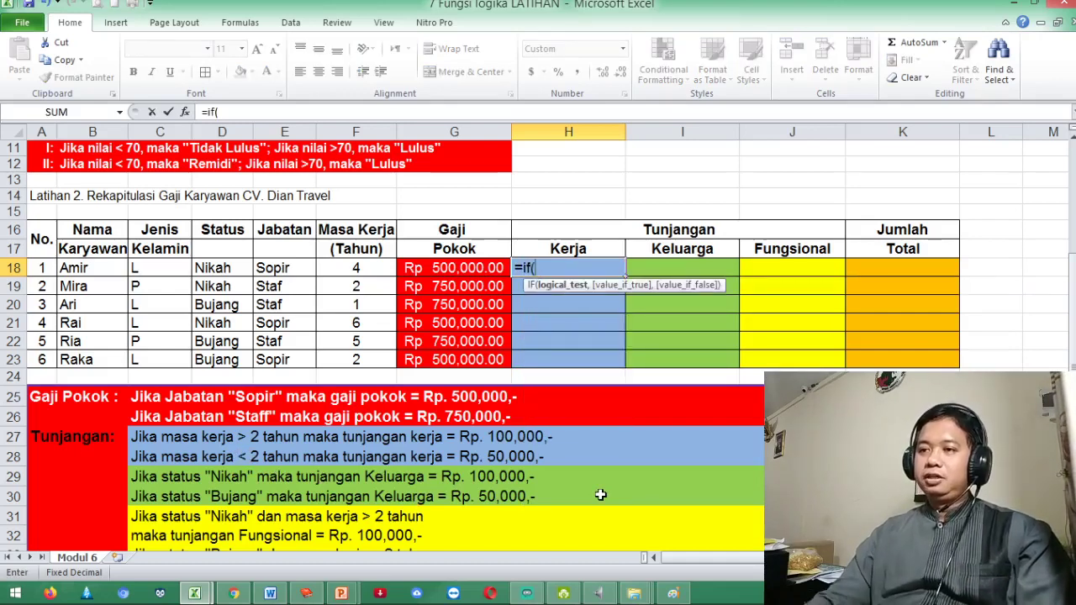
pyautogui.click(339, 271)
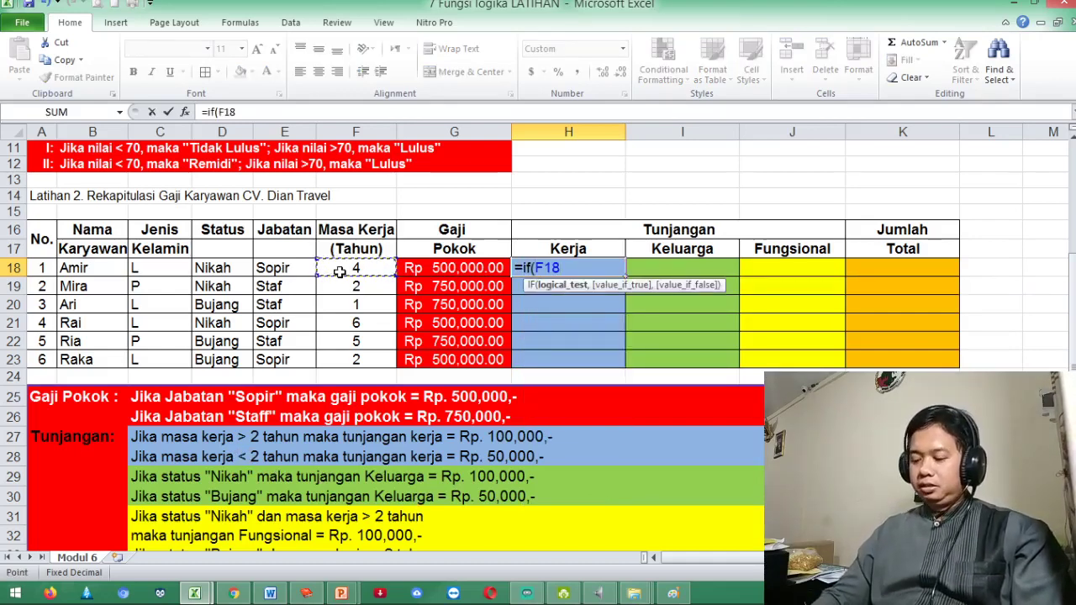
pyautogui.write(':')
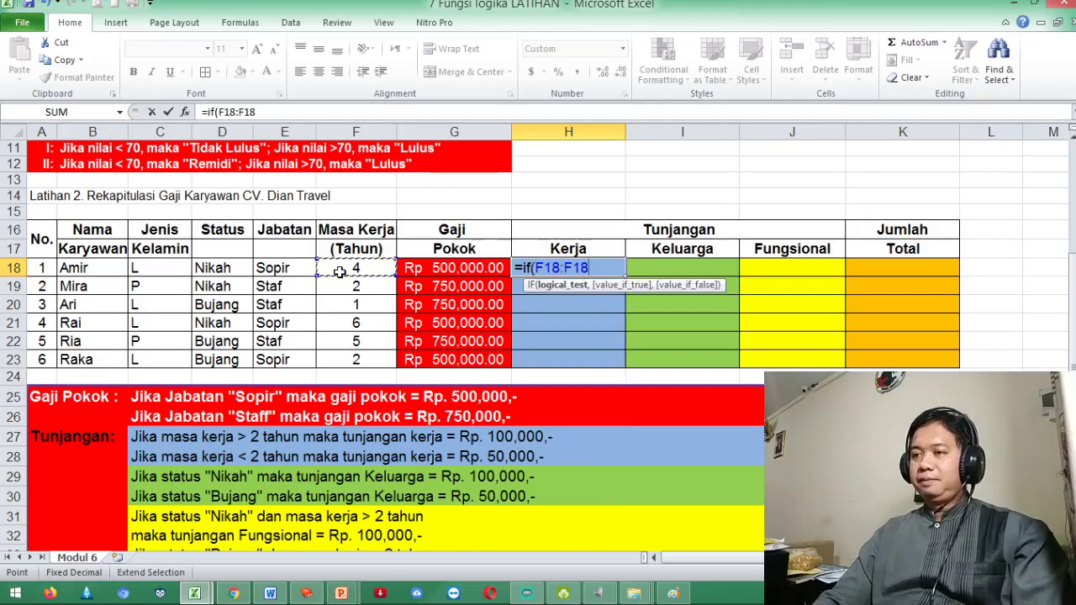
pyautogui.press('BackSpace')
pyautogui.press('BackSpace')
pyautogui.press('BackSpace')
pyautogui.press('BackSpace')
pyautogui.write('>')
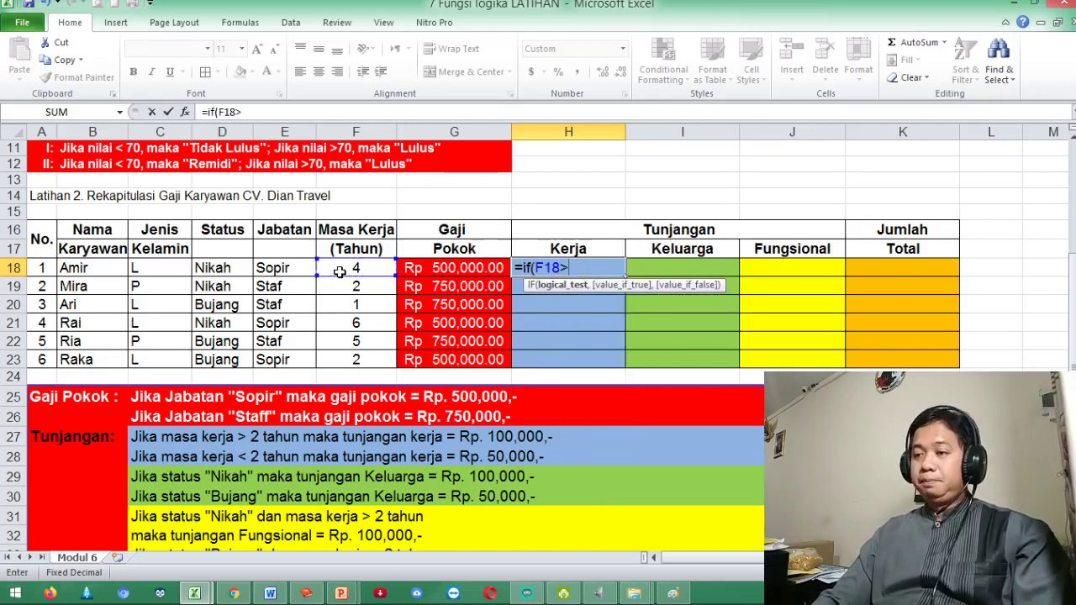
pyautogui.write('2')
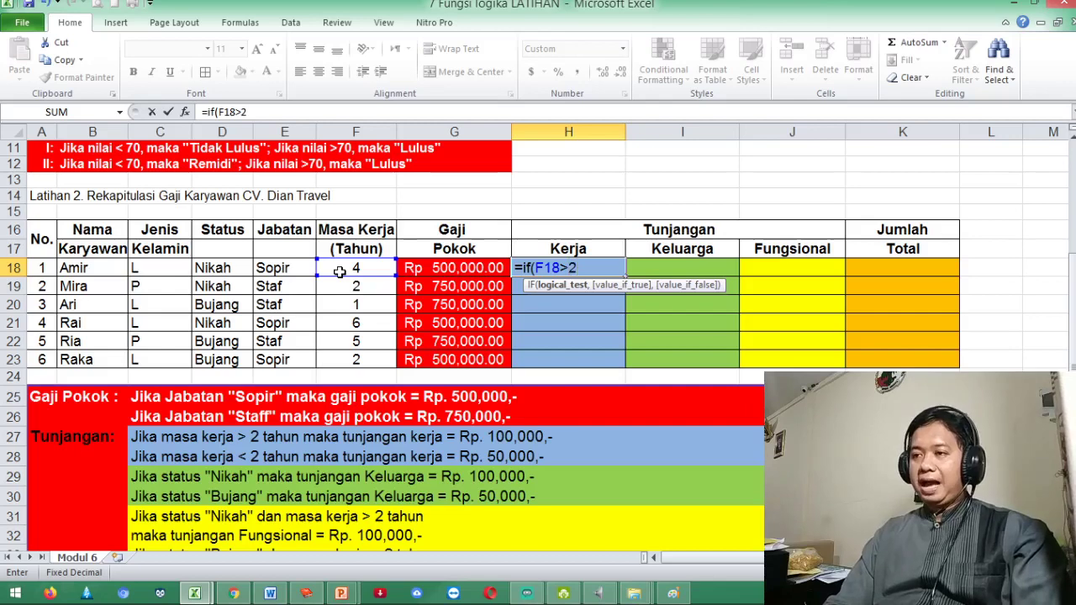
pyautogui.write(',')
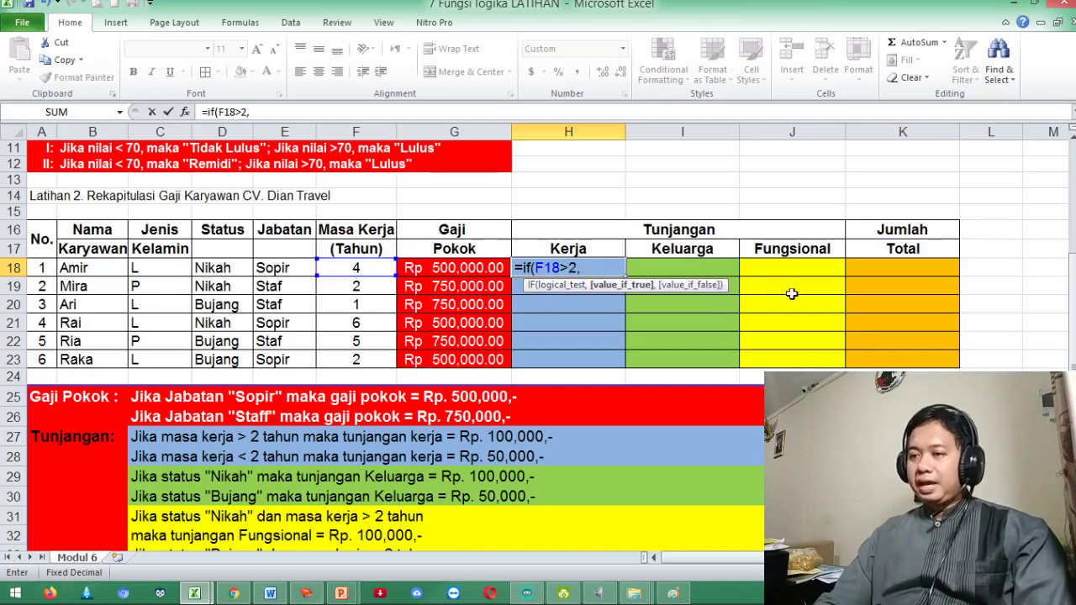
pyautogui.write('10000')
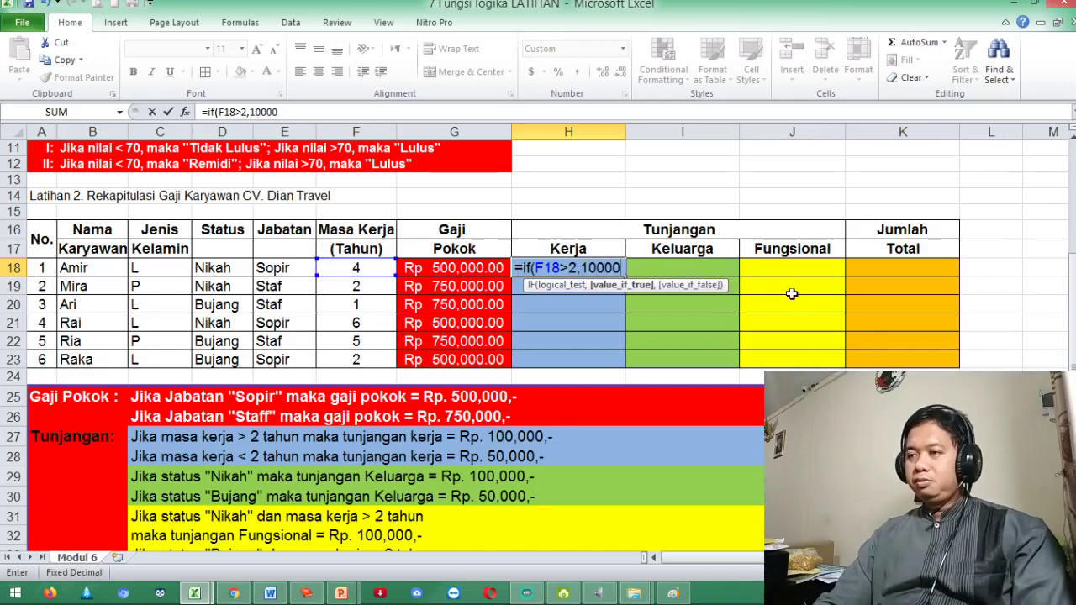
pyautogui.write('0,')
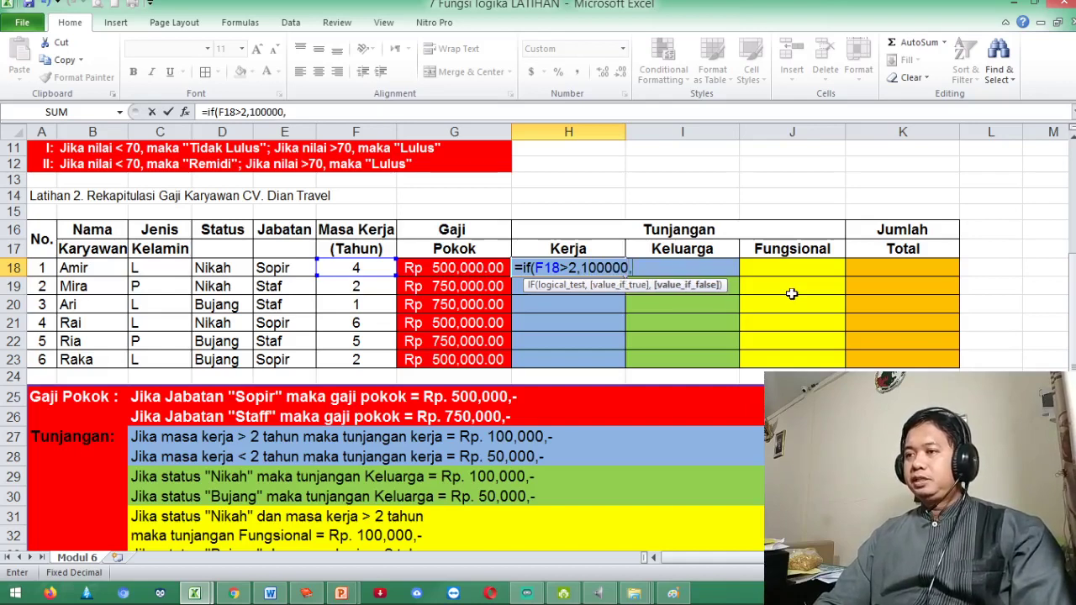
pyautogui.write('50')
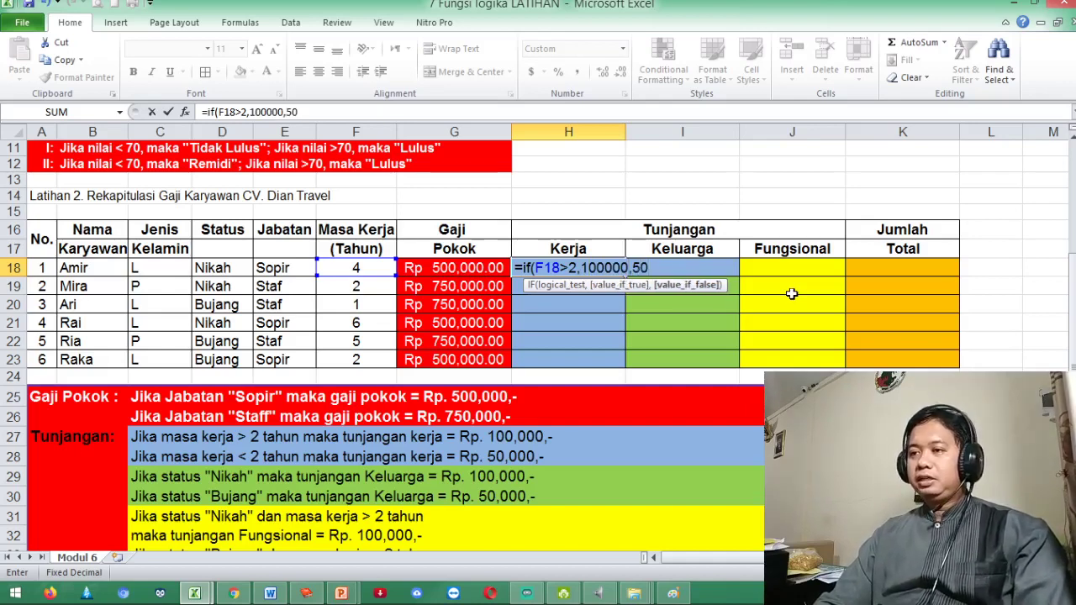
pyautogui.write('000')
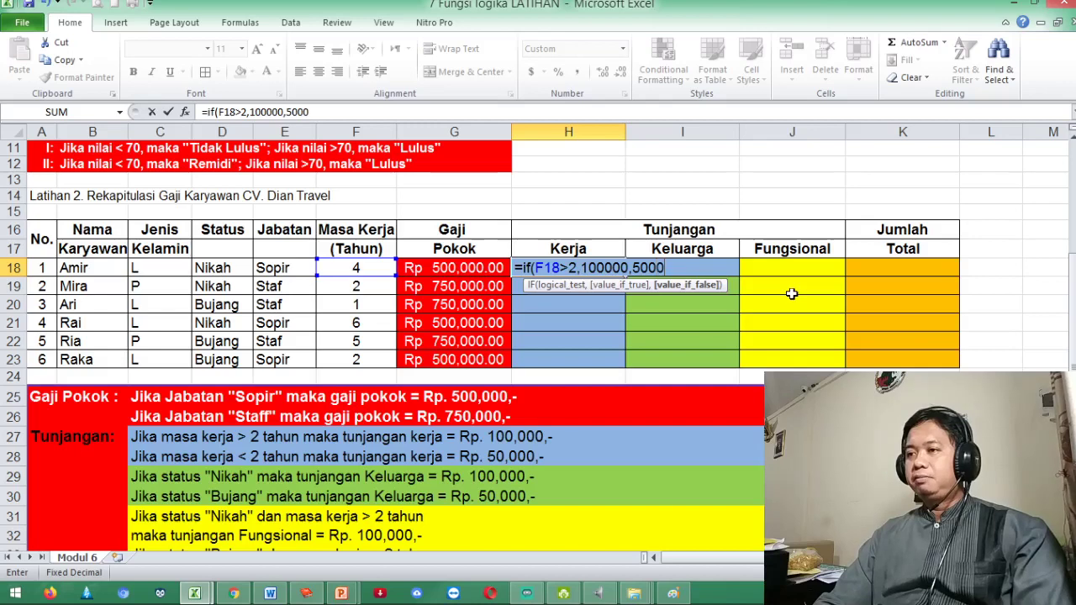
pyautogui.write(')')
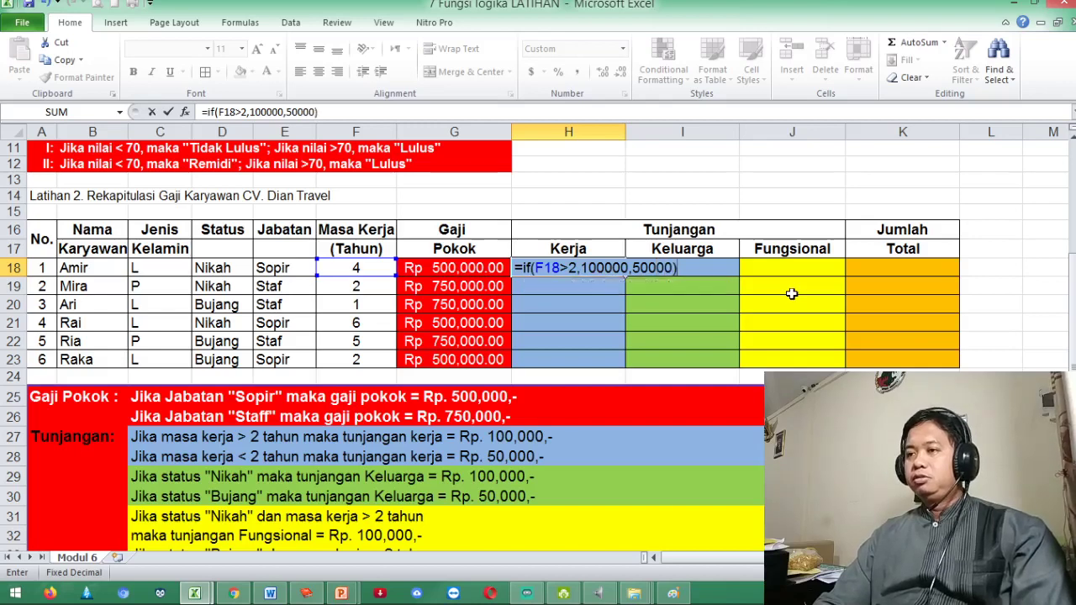
pyautogui.press('Return')
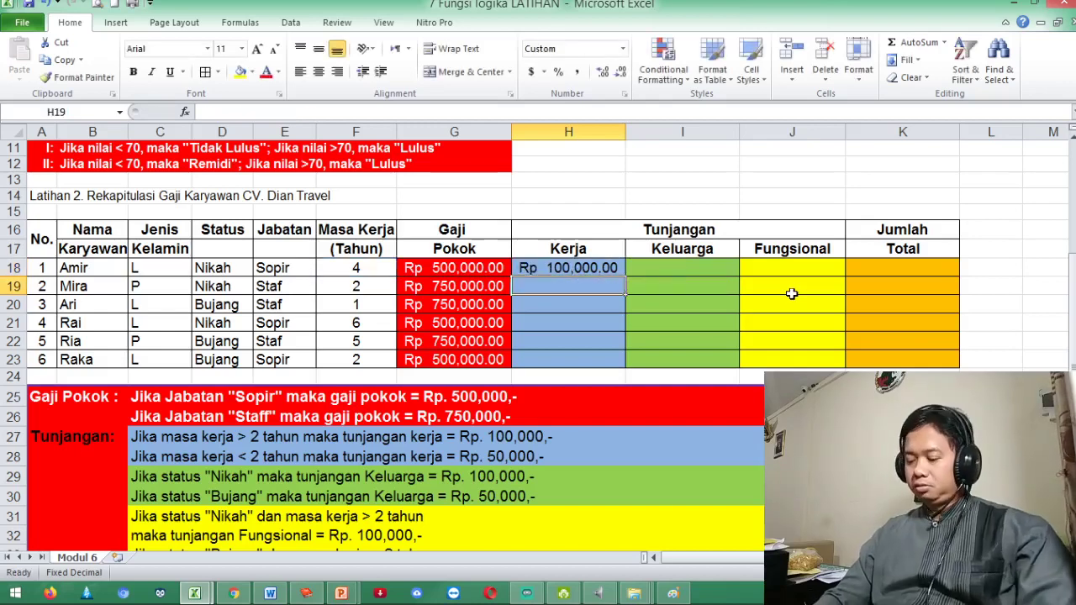
# Remove both decimal places from the currency cells G18:K23, covering Gaji Pokok, the Tunjangan columns and Jumlah Total
pyautogui.press('Up')
pyautogui.press('Left')
pyautogui.hotkey('shift', 'Right')
pyautogui.hotkey('shift', 'Right')
pyautogui.hotkey('shift', 'Right')
pyautogui.hotkey('shift', 'Right')
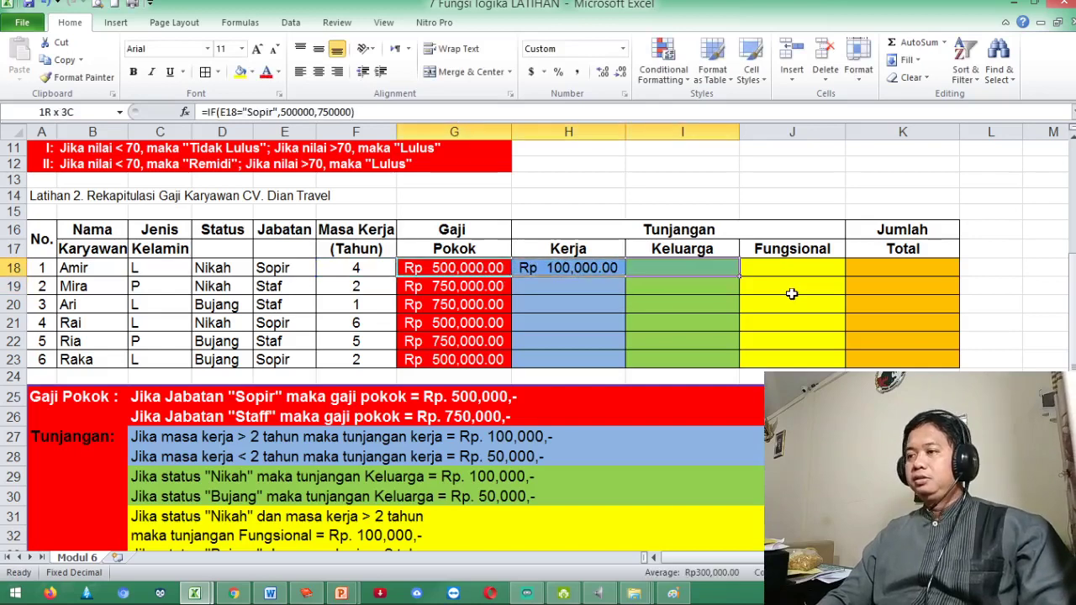
pyautogui.hotkey('shift', 'Down')
pyautogui.hotkey('shift', 'Down')
pyautogui.hotkey('shift', 'Down')
pyautogui.hotkey('shift', 'Down')
pyautogui.hotkey('shift', 'Down')
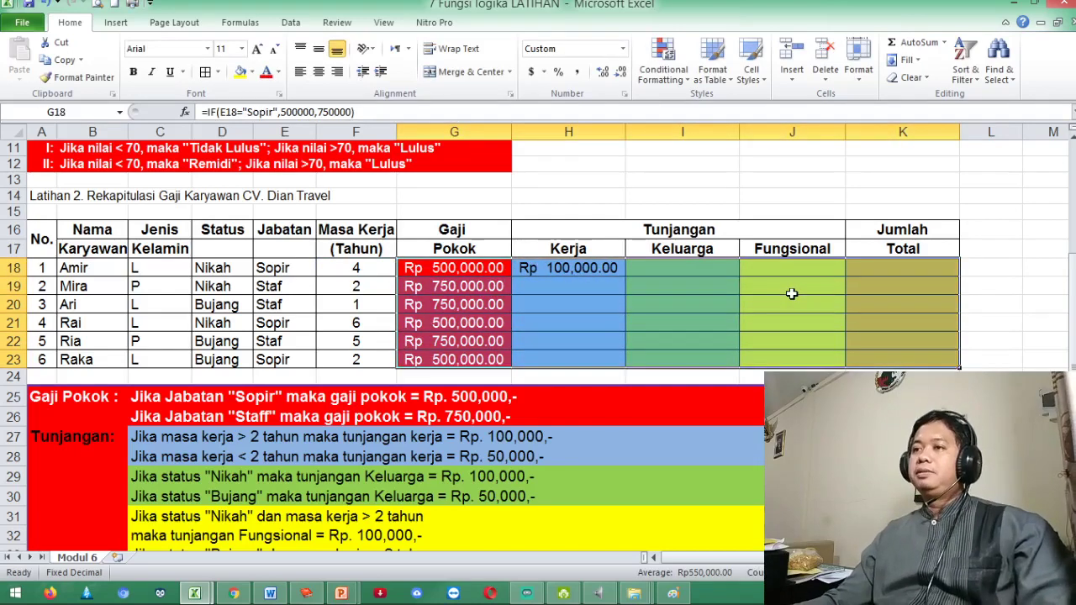
pyautogui.click(621, 72)
pyautogui.click(621, 72)
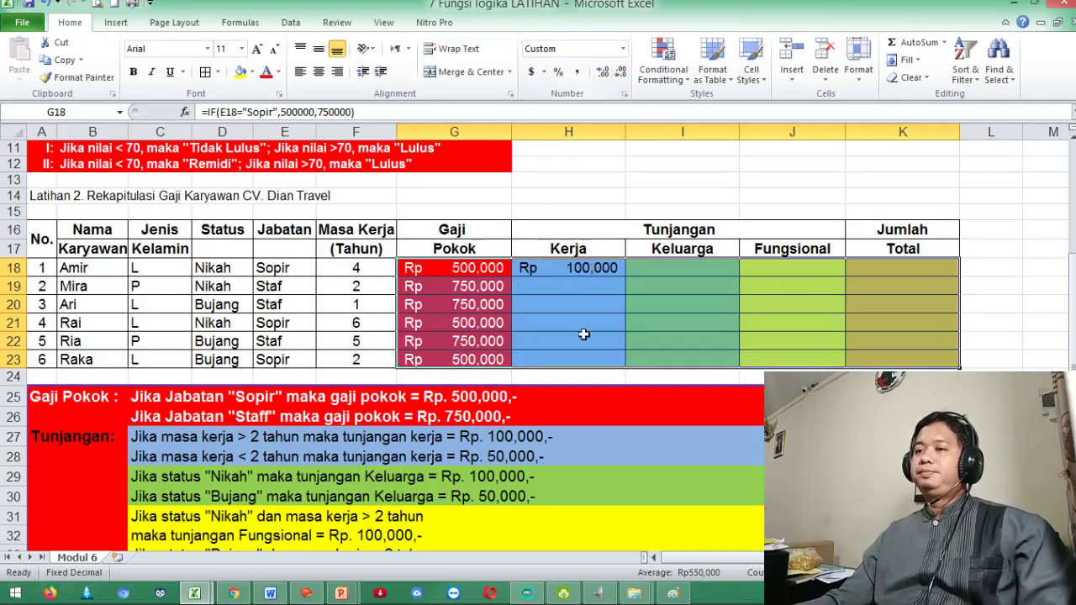
# Enter =IF(F19>2,100000,50000) in H19 for the second employee's Tunjangan Kerja and fill it down through H23
pyautogui.click(565, 290)
pyautogui.write('=')
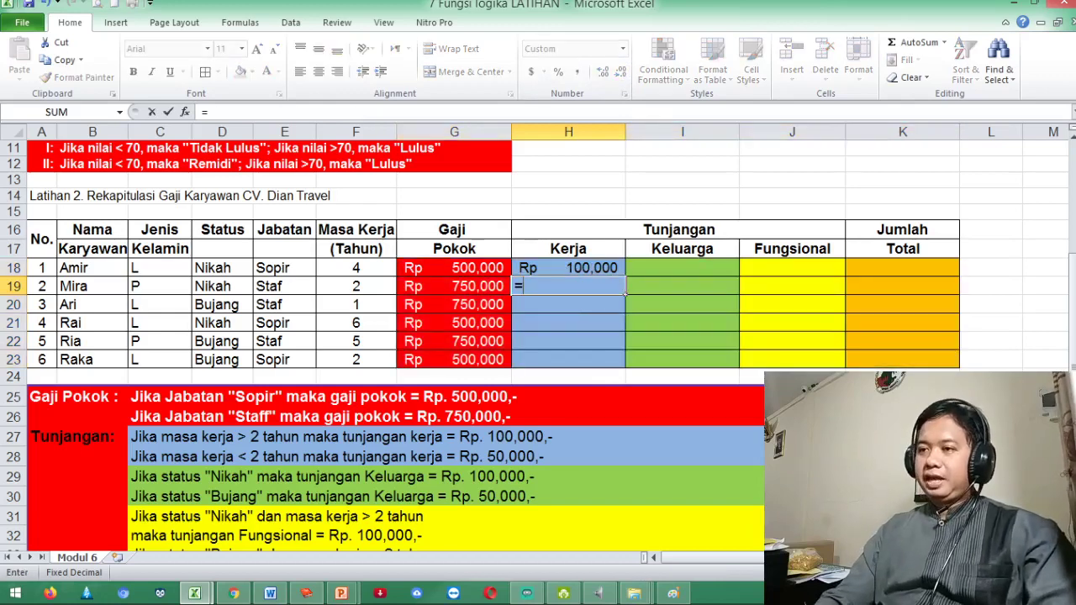
pyautogui.write('if')
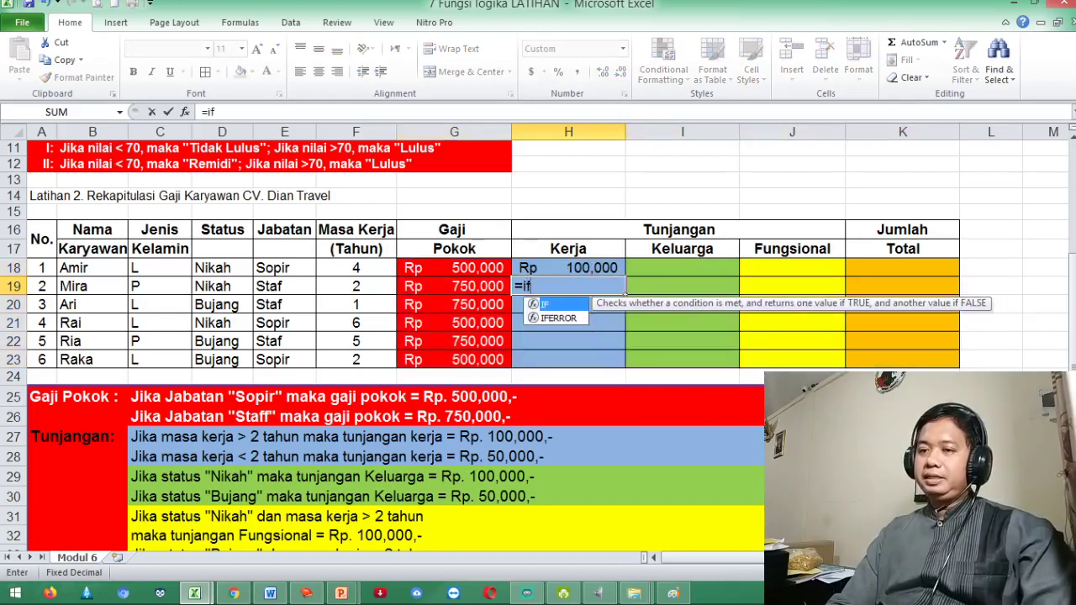
pyautogui.write('(')
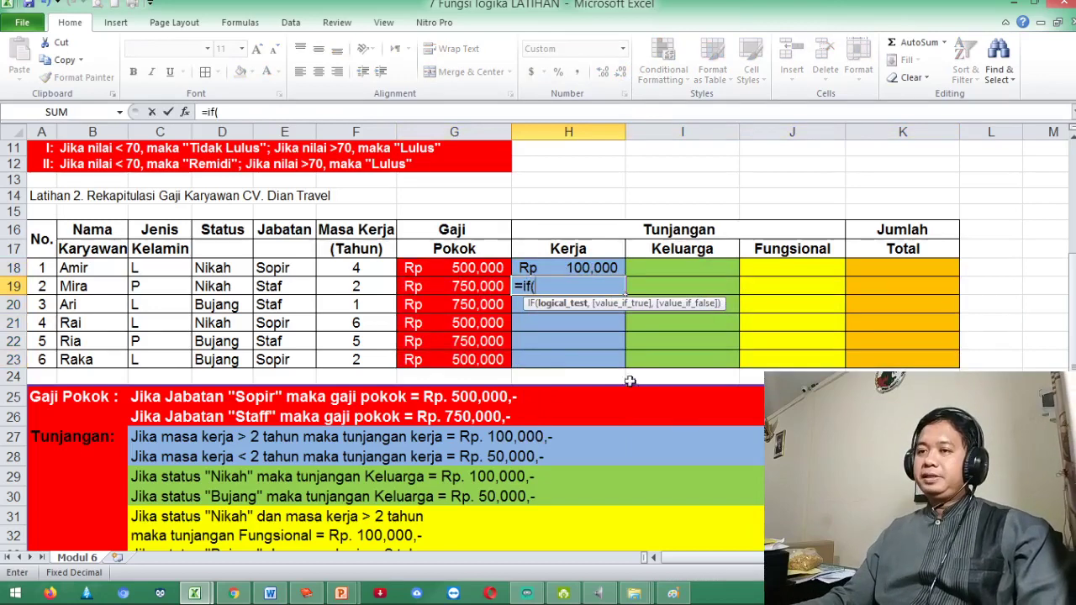
pyautogui.click(367, 287)
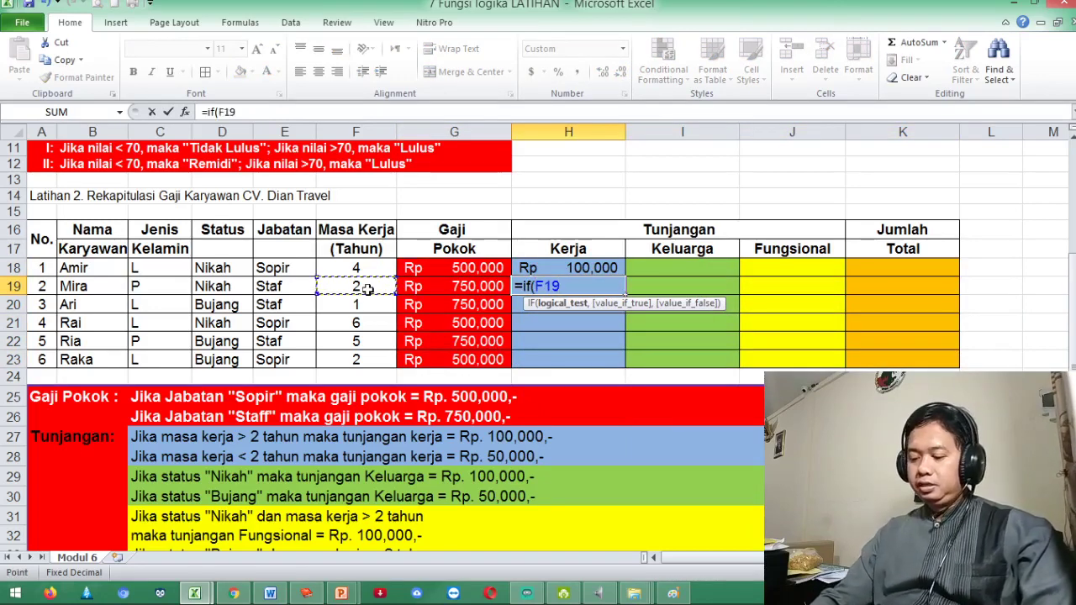
pyautogui.write('>2')
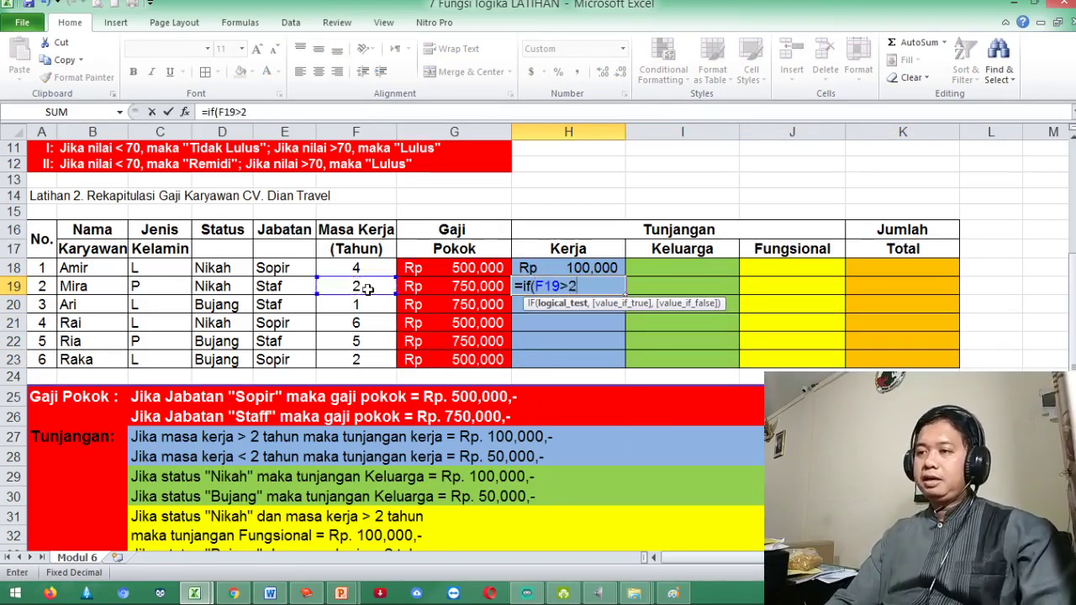
pyautogui.write(',')
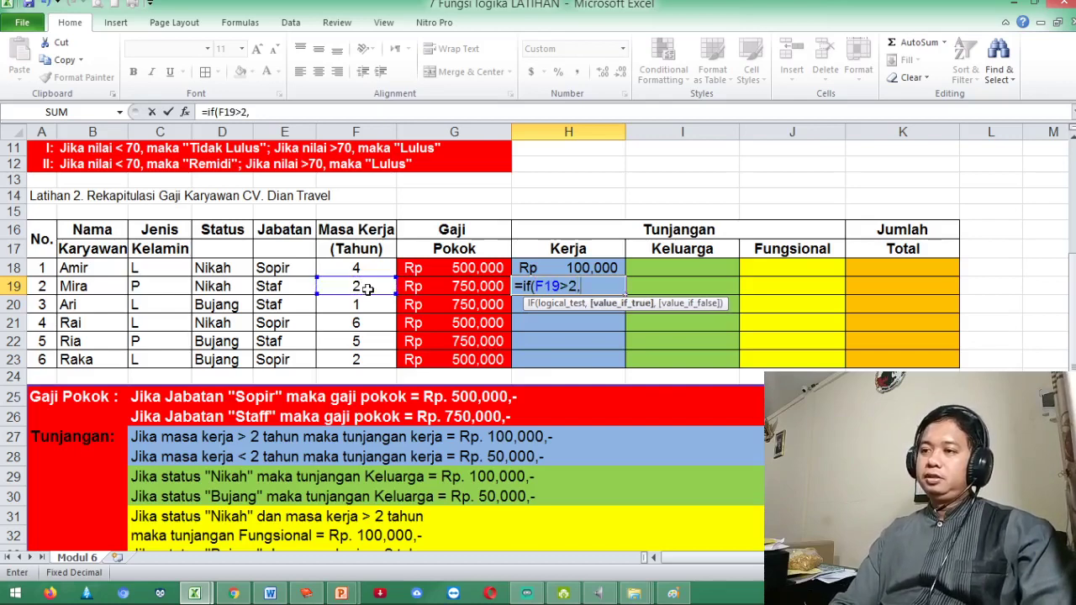
pyautogui.write('10000')
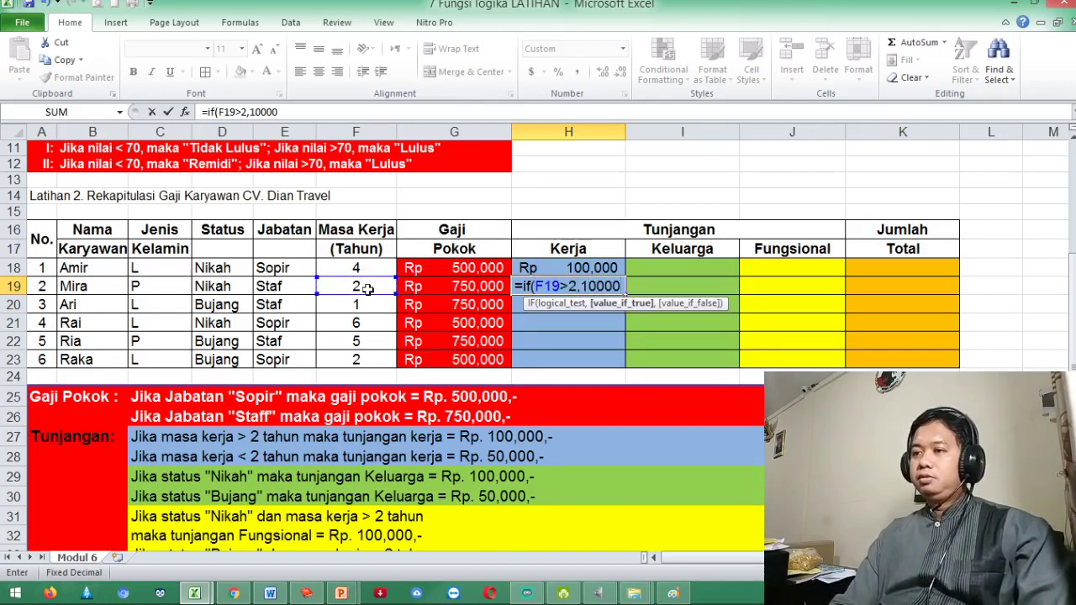
pyautogui.write('0,')
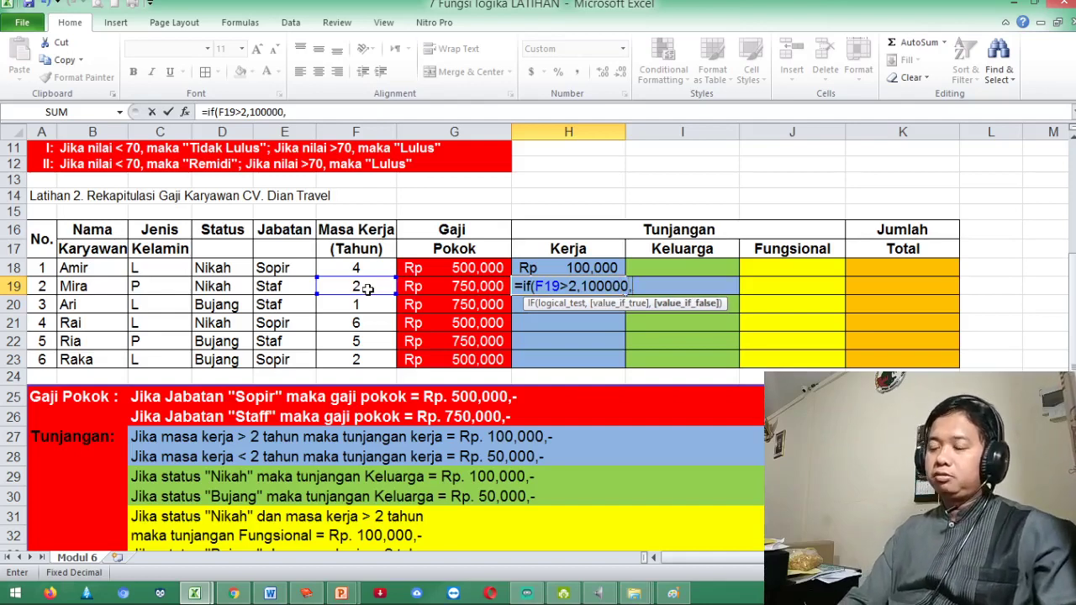
pyautogui.write('50000)')
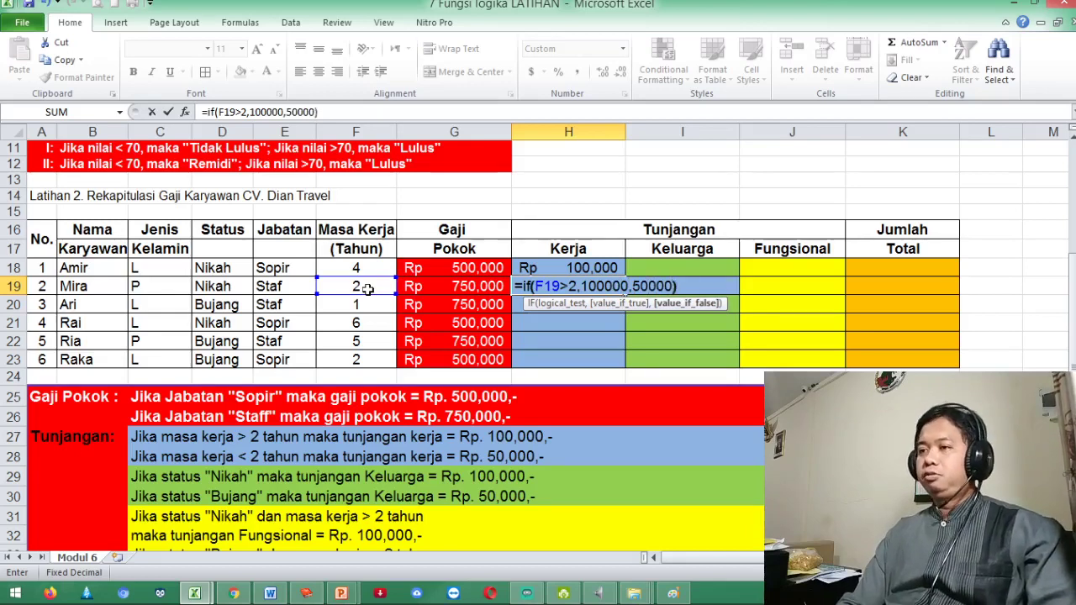
pyautogui.press('Return')
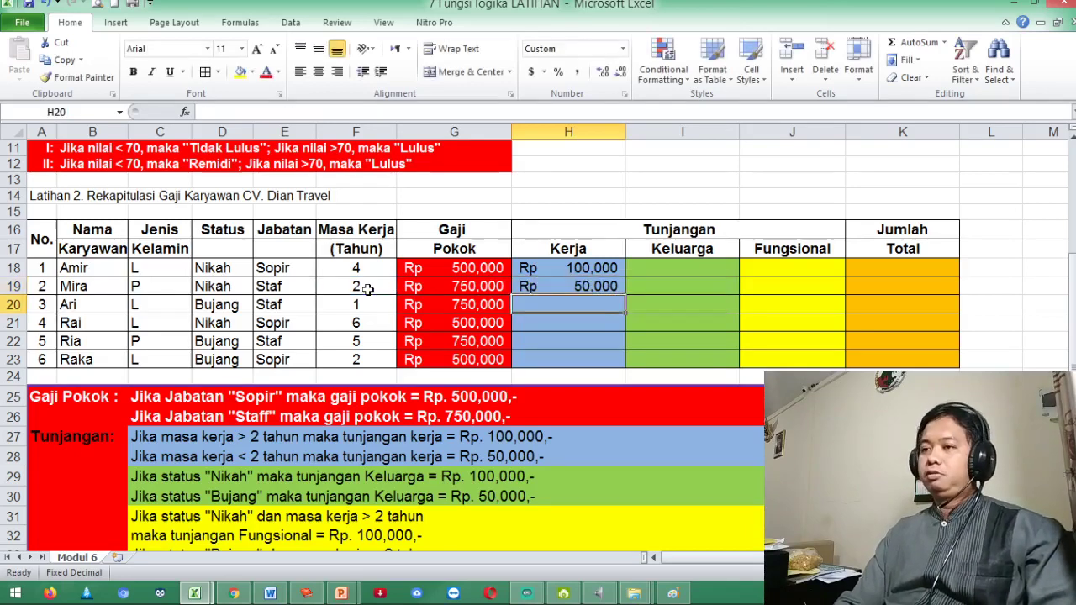
pyautogui.moveTo(609, 286); pyautogui.dragTo(634, 376)
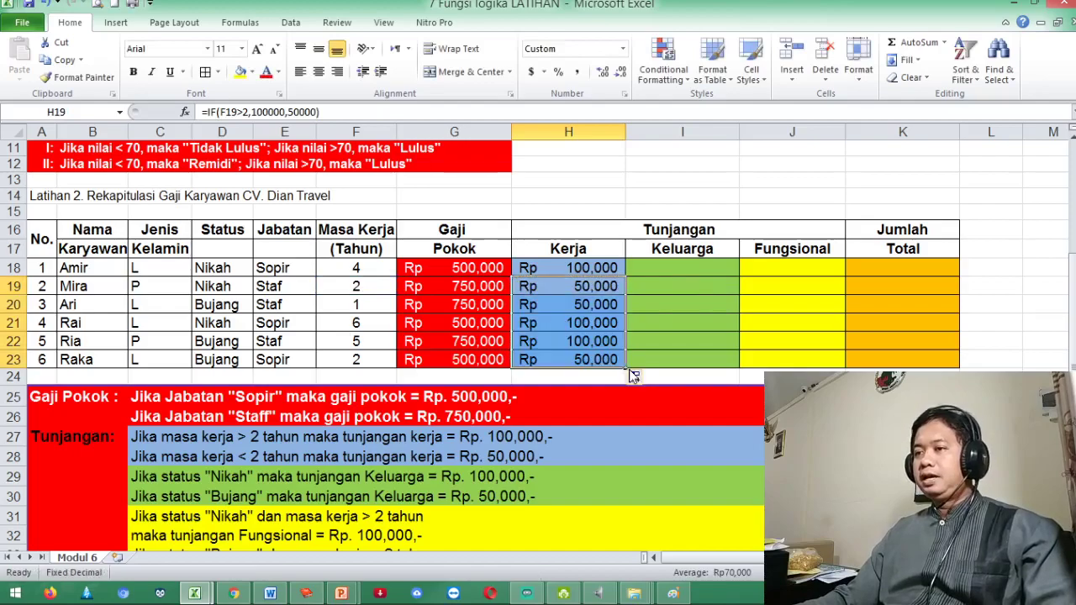
# Enter =IF(D18="Nikah",100000,50000) in I18 to calculate the first employee's Tunjangan Keluarga from the Status rules
pyautogui.click(688, 267)
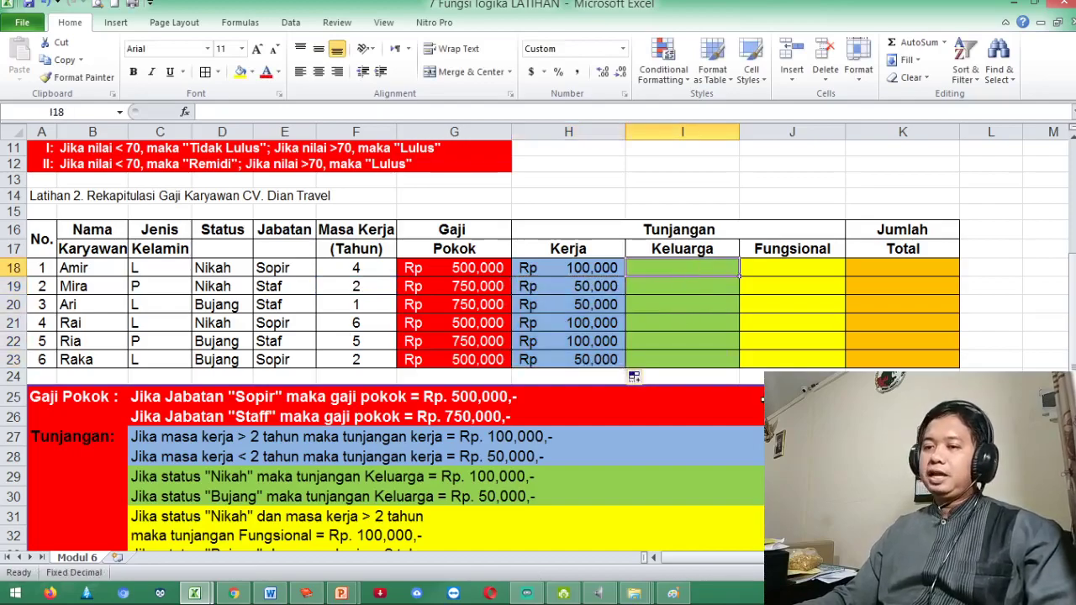
pyautogui.scroll(-11, 763, 402)
pyautogui.scroll(14, 762, 401)
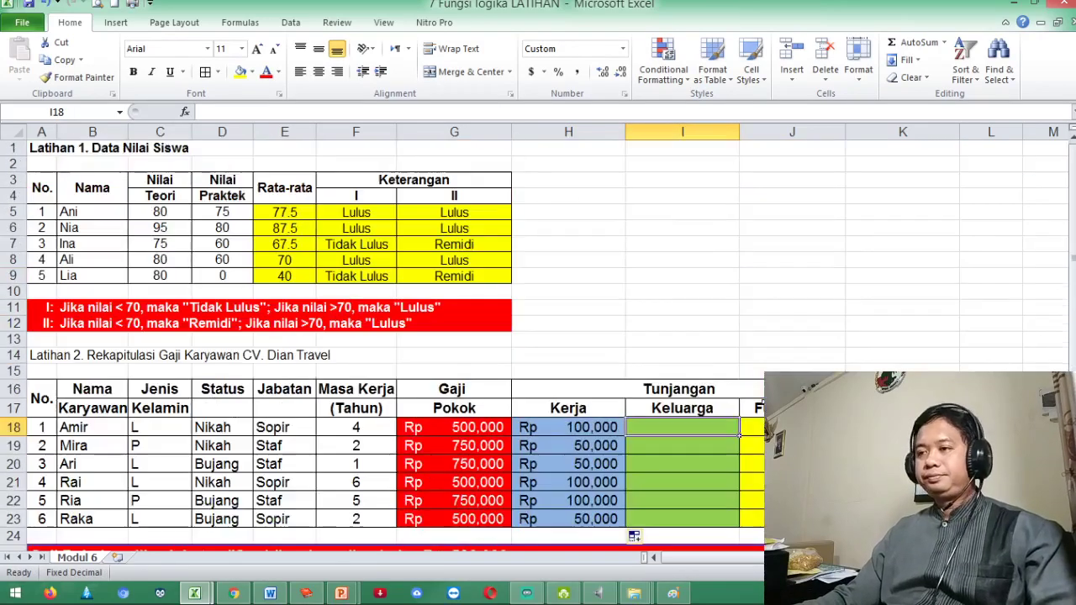
pyautogui.scroll(-4, 927, 362)
pyautogui.scroll(-1, 928, 362)
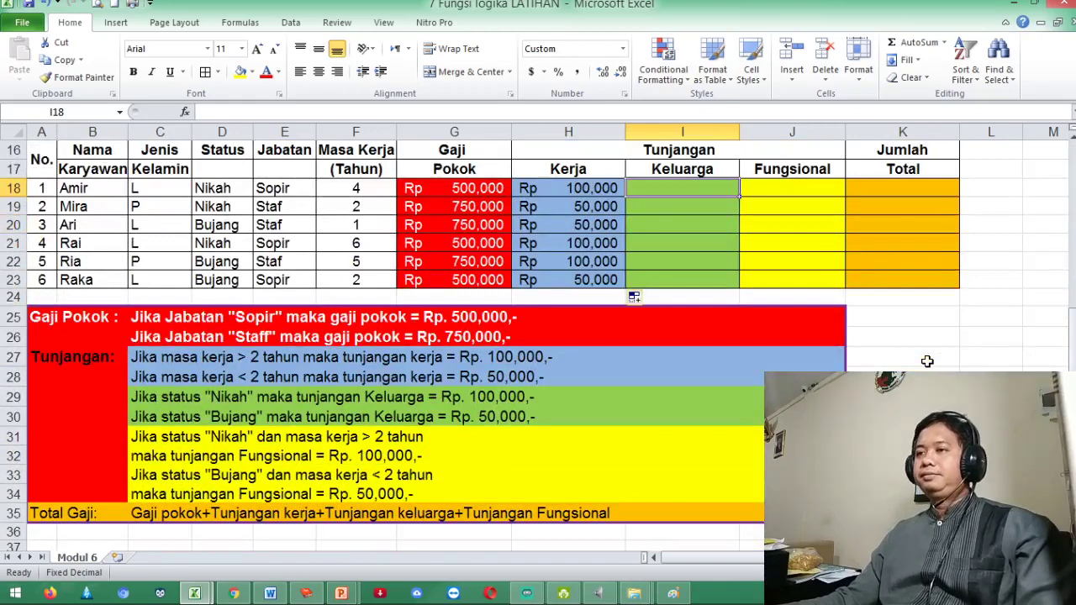
pyautogui.write('=')
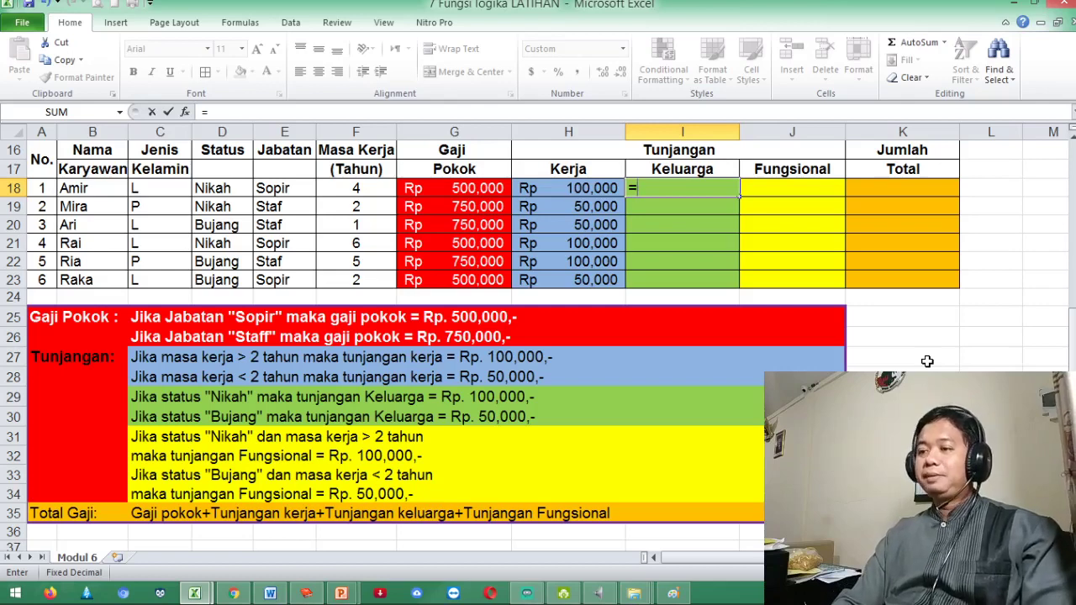
pyautogui.write('if(')
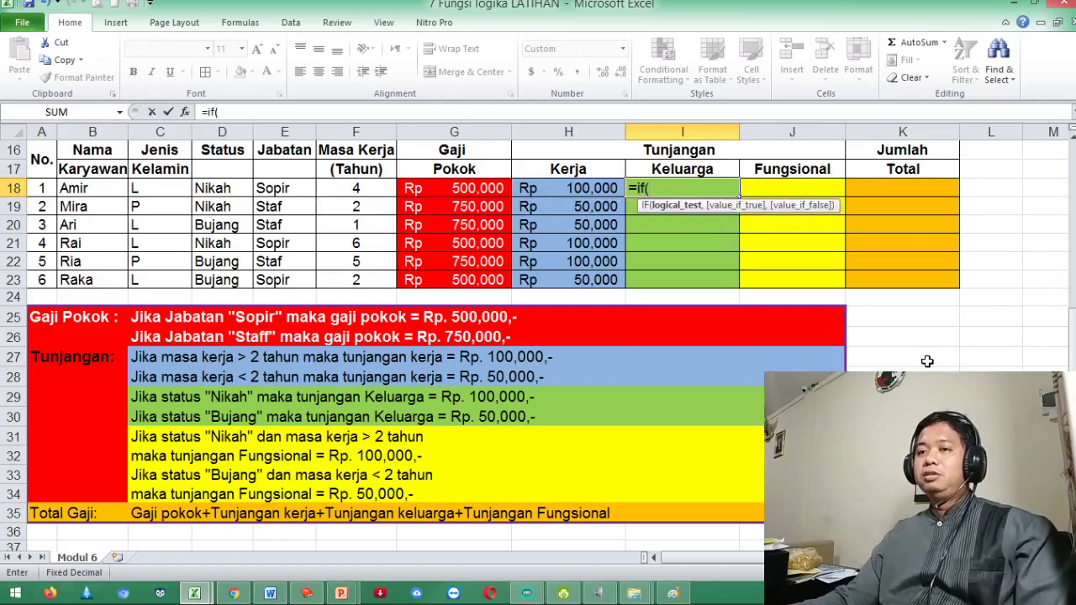
pyautogui.click(229, 189)
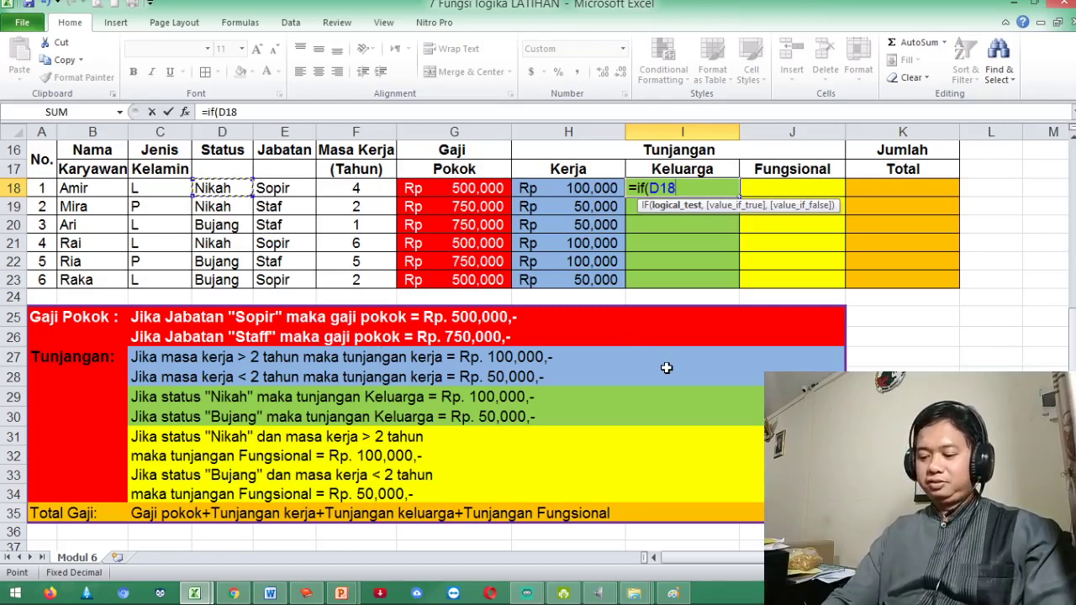
pyautogui.write(',')
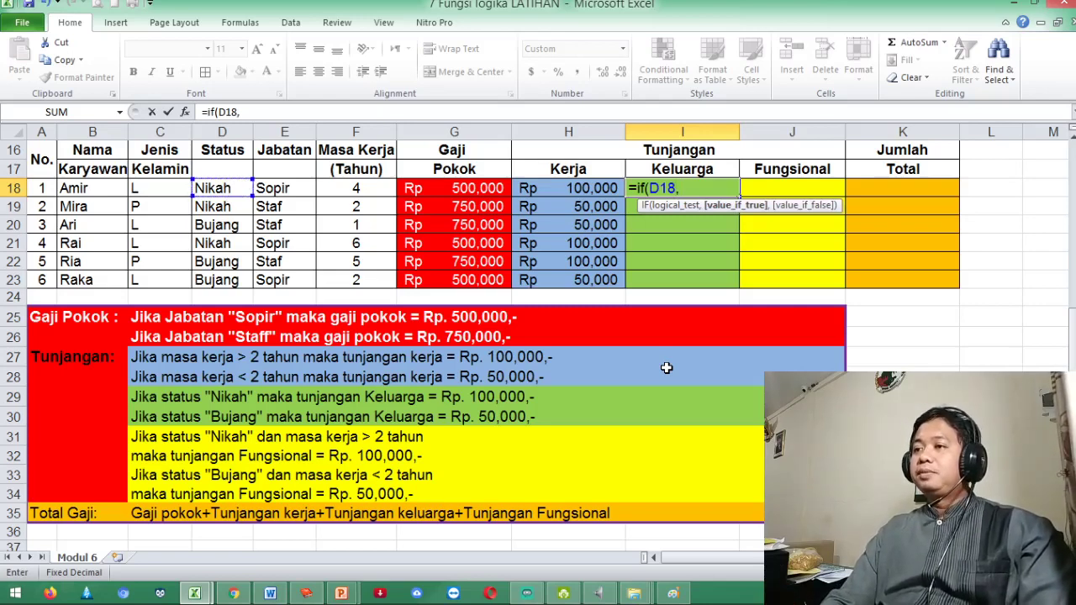
pyautogui.press('BackSpace')
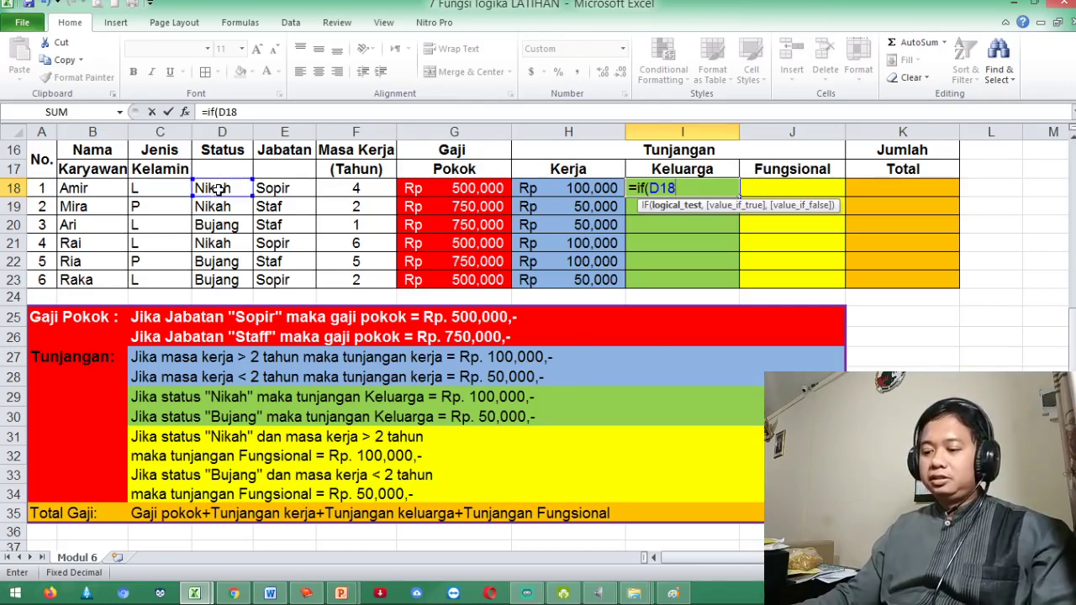
pyautogui.write('="')
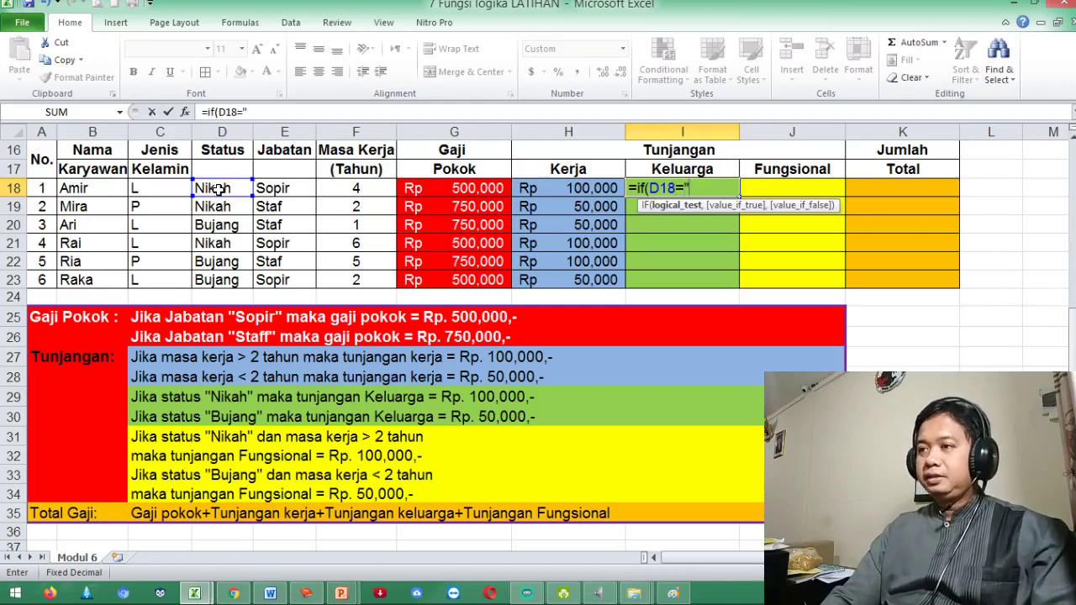
pyautogui.write('Ni')
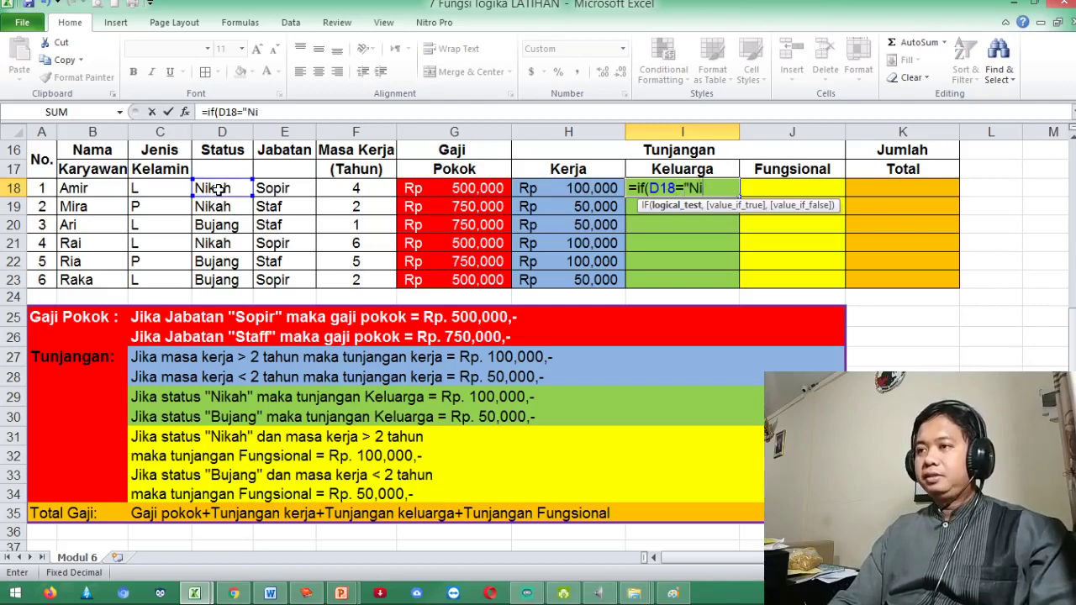
pyautogui.write('kah",')
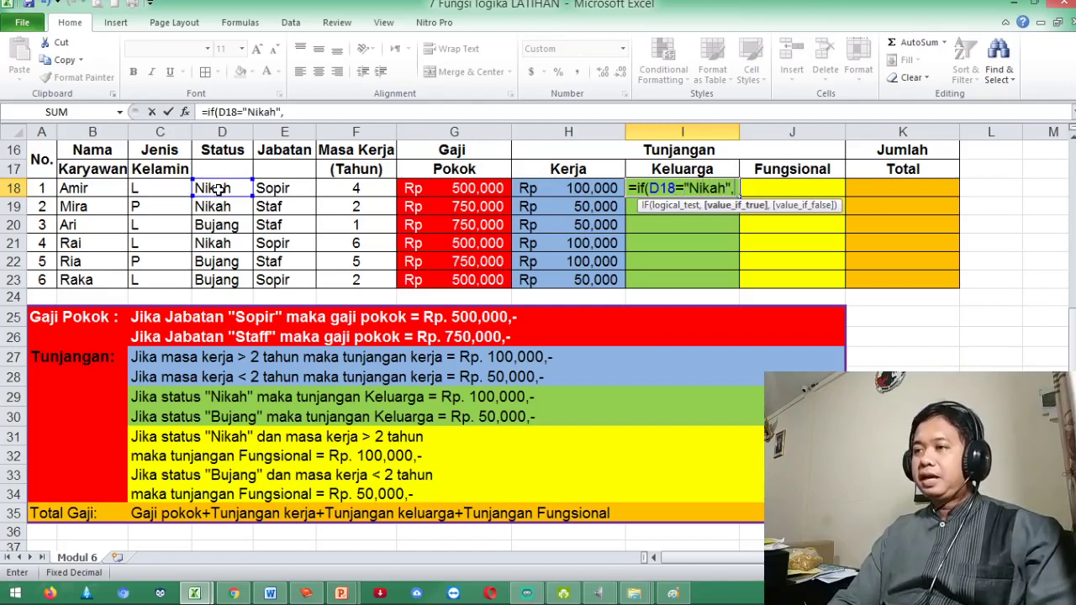
pyautogui.write('100000')
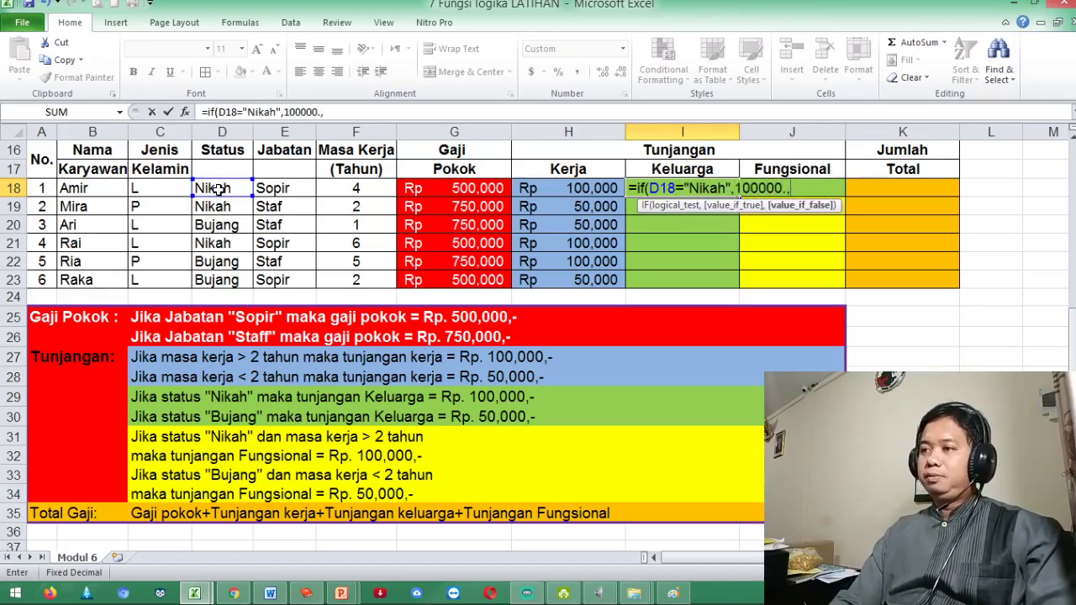
pyautogui.write(',')
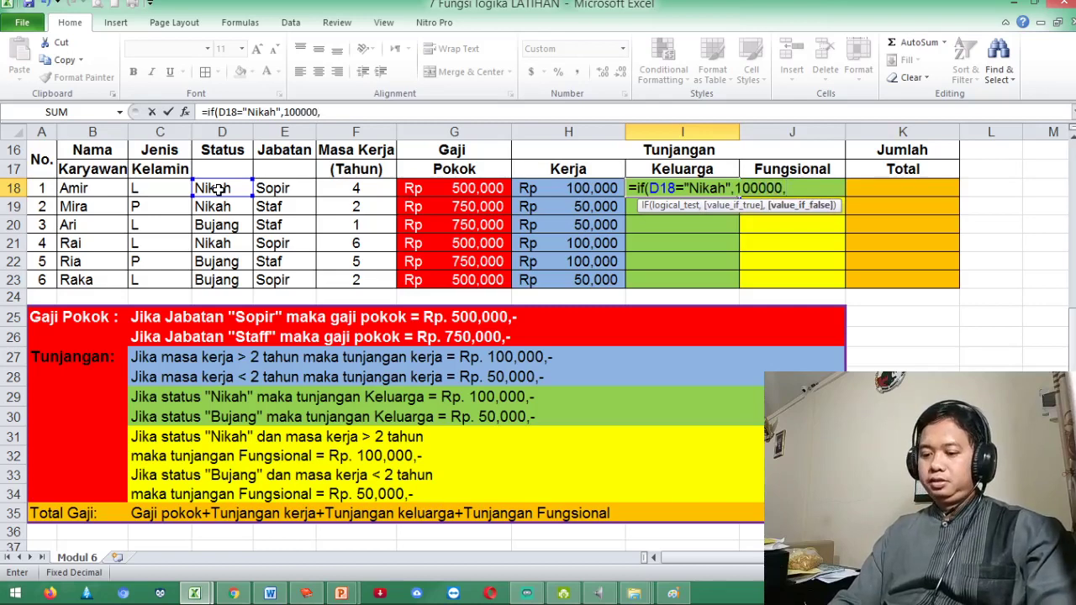
pyautogui.write('50000')
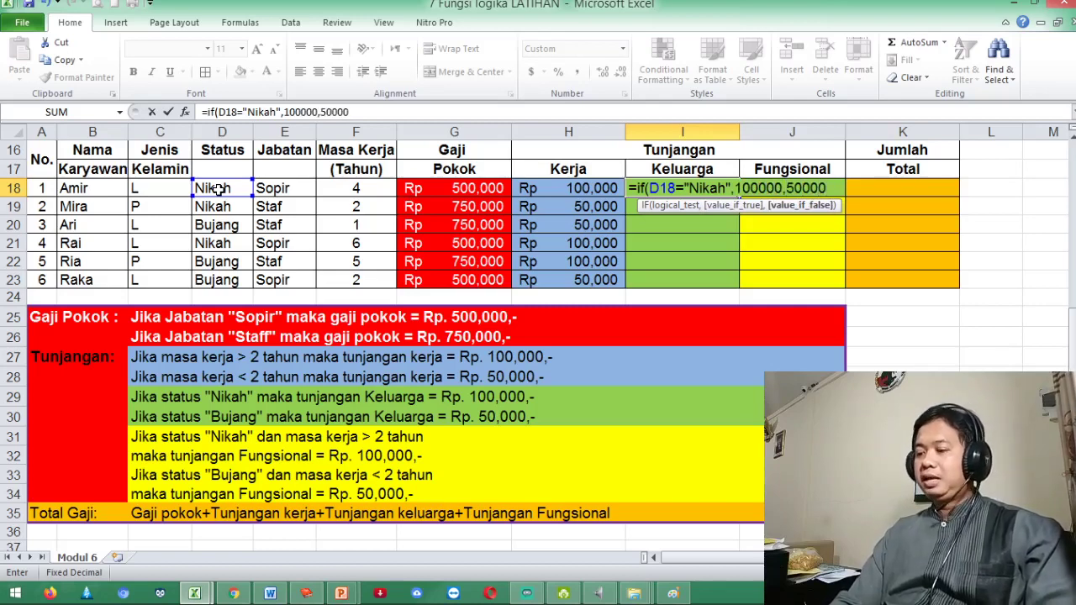
pyautogui.write(')')
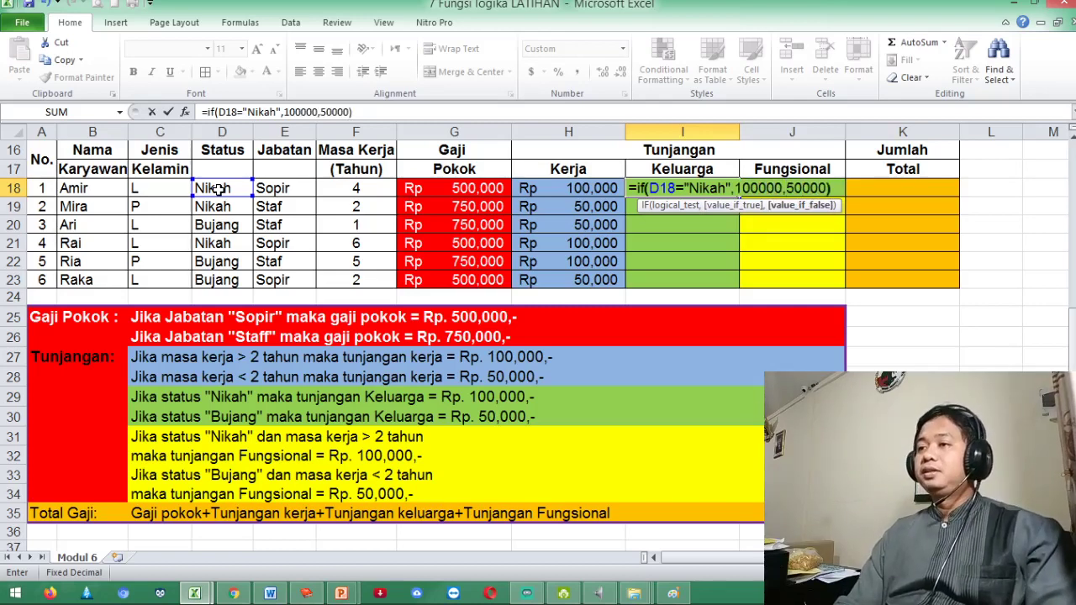
pyautogui.press('Return')
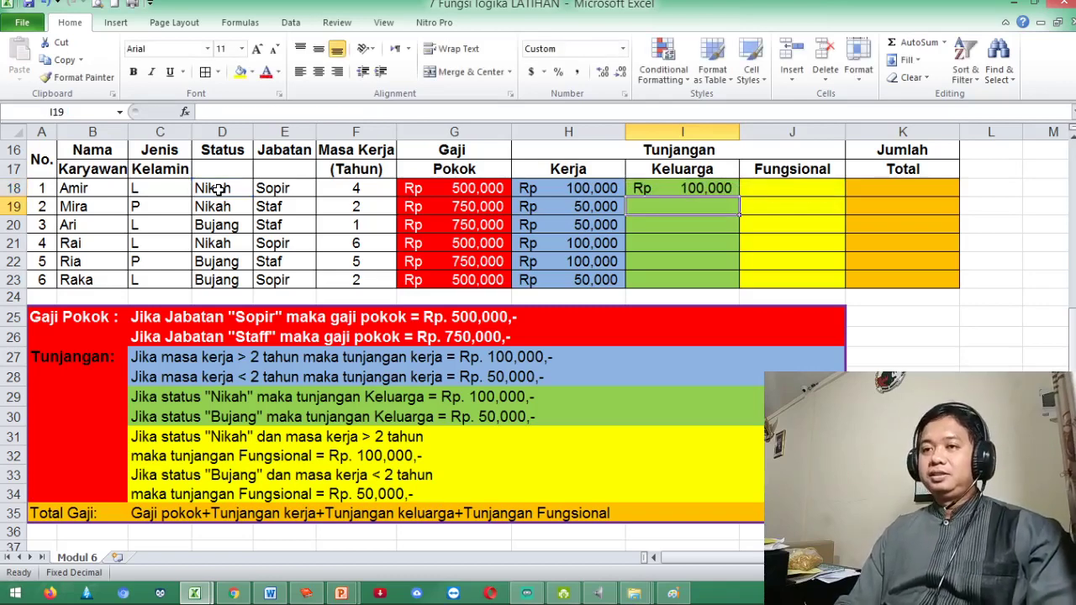
# Enter =IF(D19="Nikah",100000,50000) in I19 for the second employee's Tunjangan Keluarga and fill it down through I23
pyautogui.write('=')
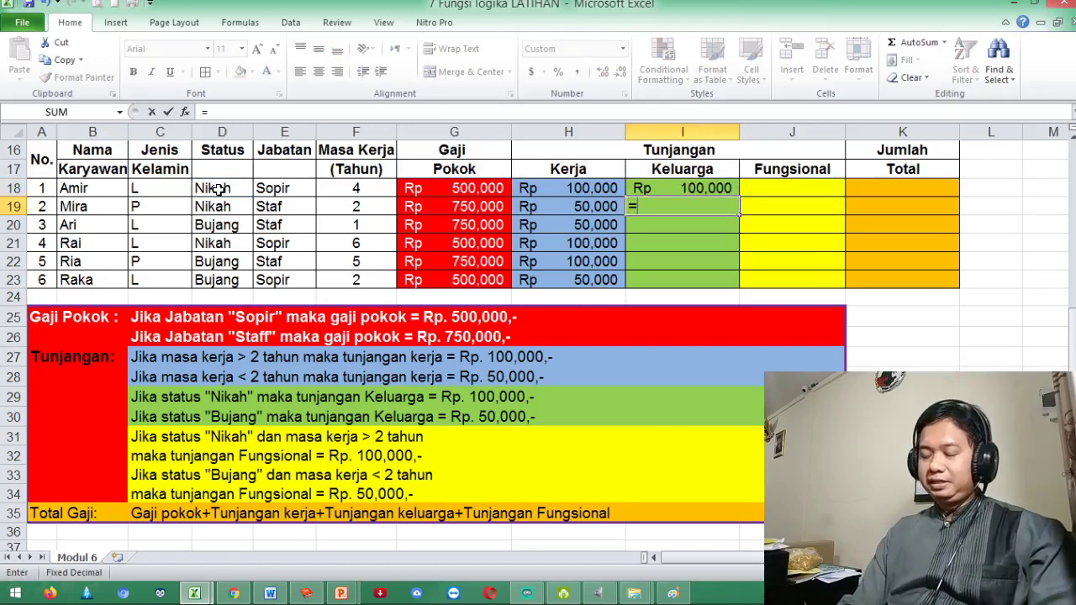
pyautogui.write('if(')
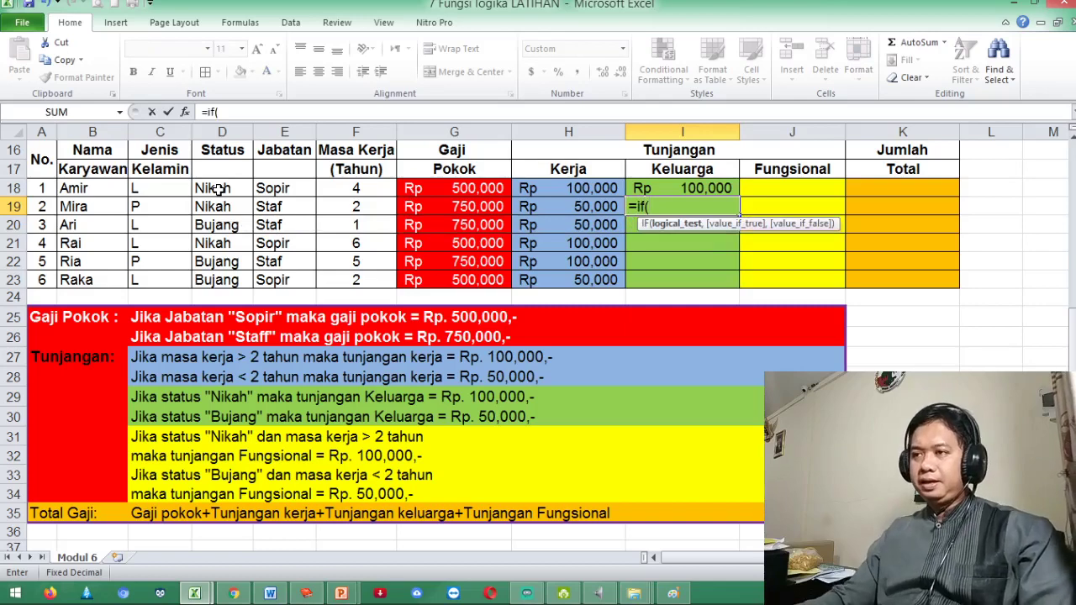
pyautogui.click(225, 207)
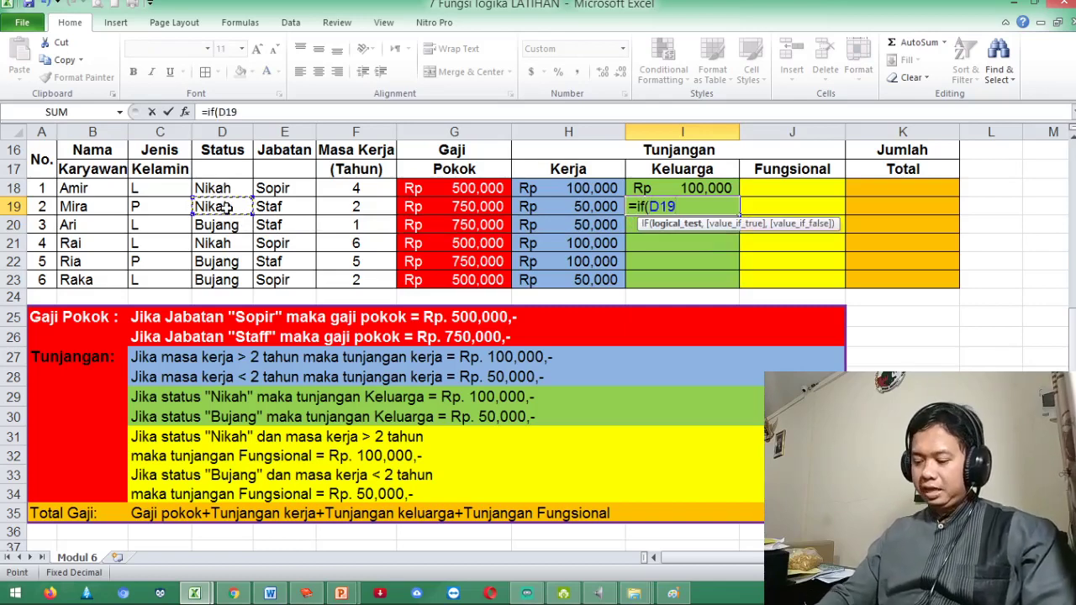
pyautogui.write('=')
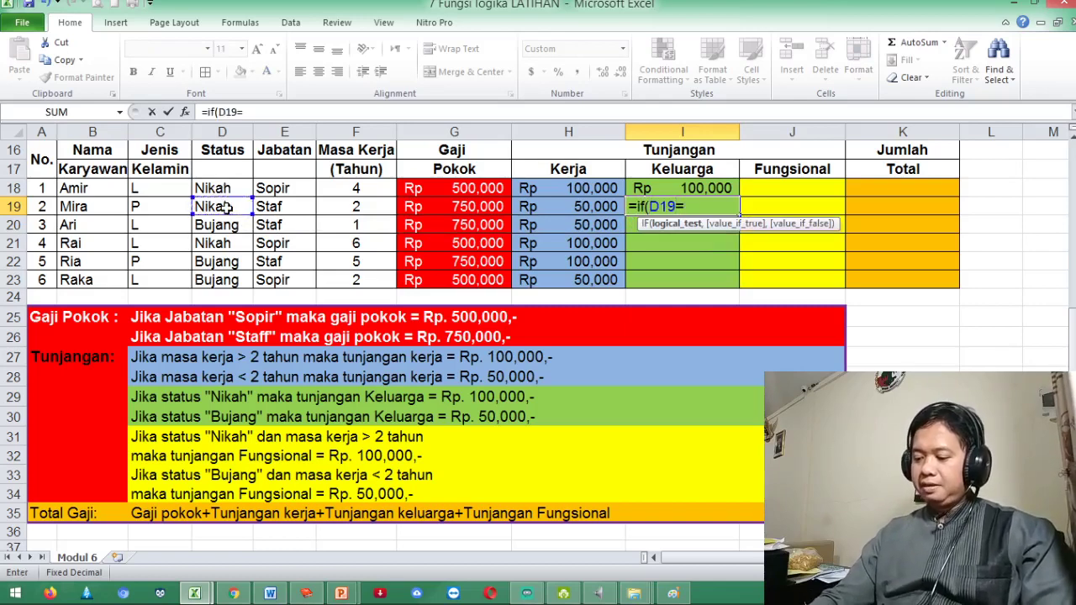
pyautogui.write('"Nik')
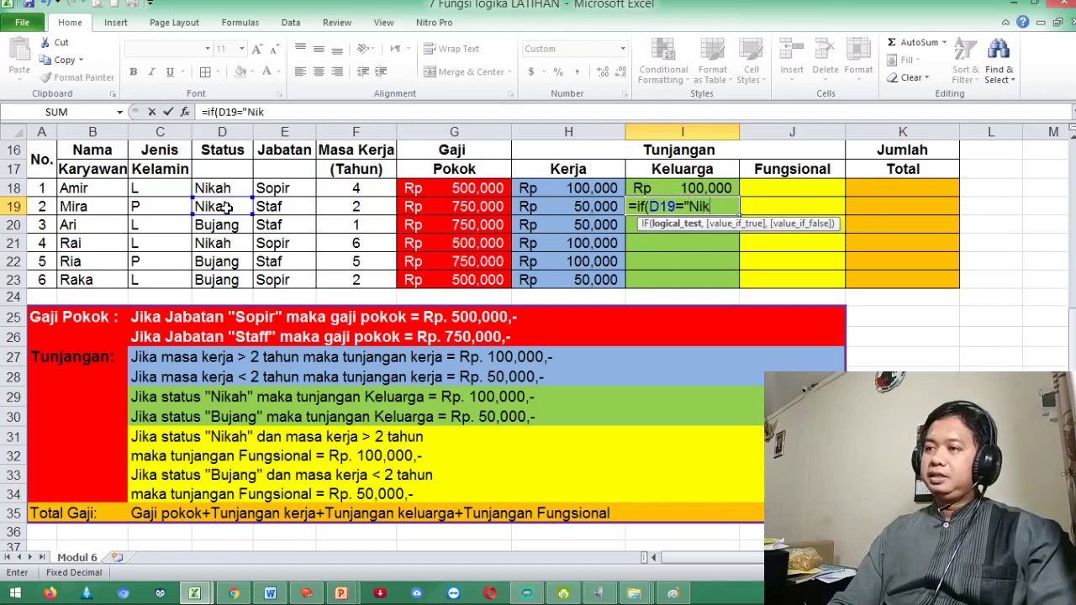
pyautogui.write('ah",')
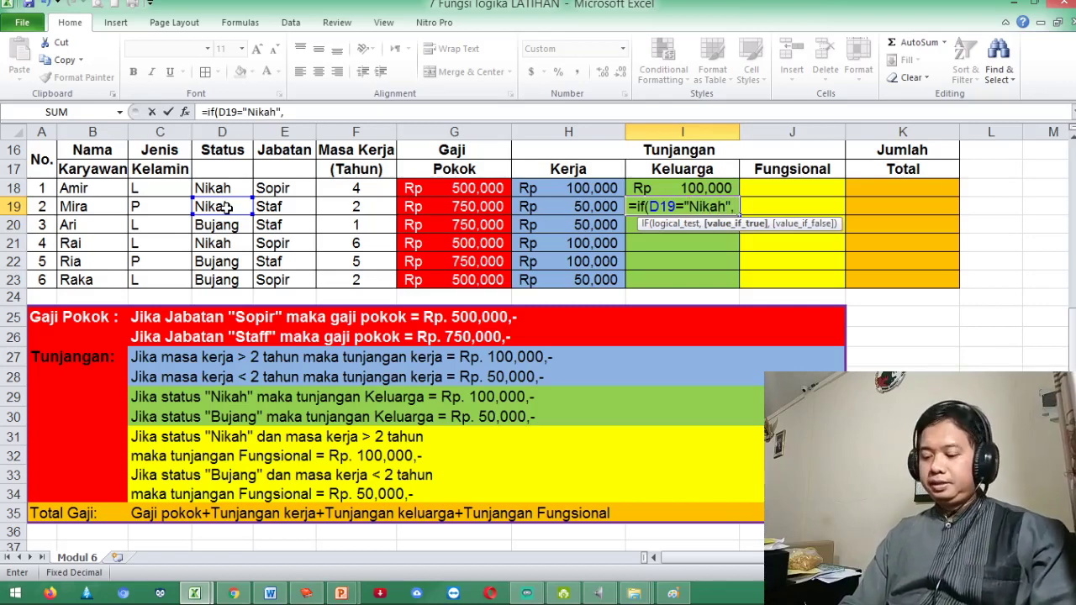
pyautogui.write('100000')
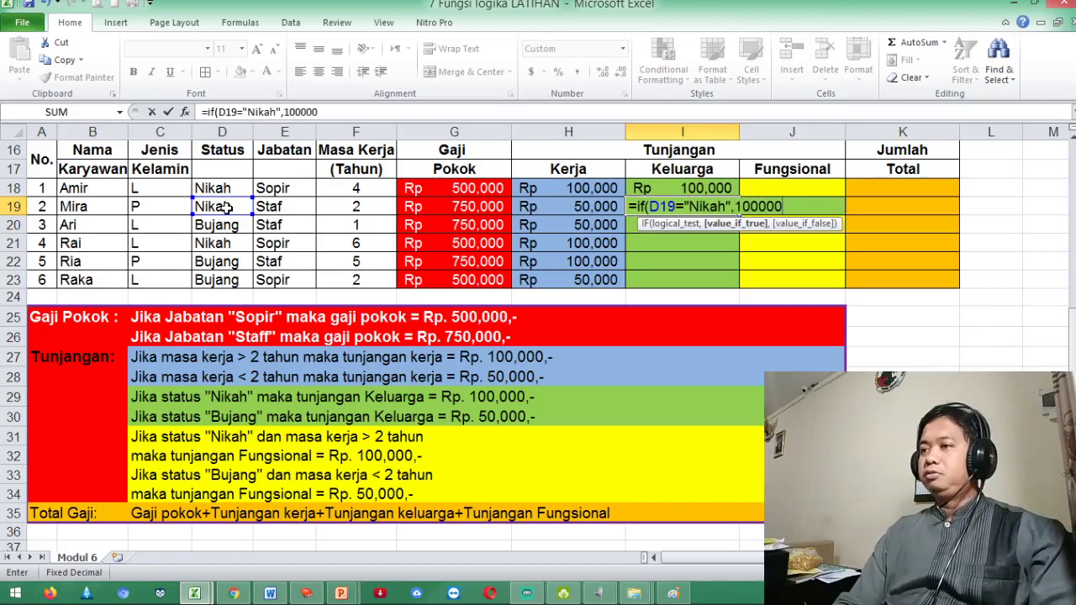
pyautogui.write(',50000')
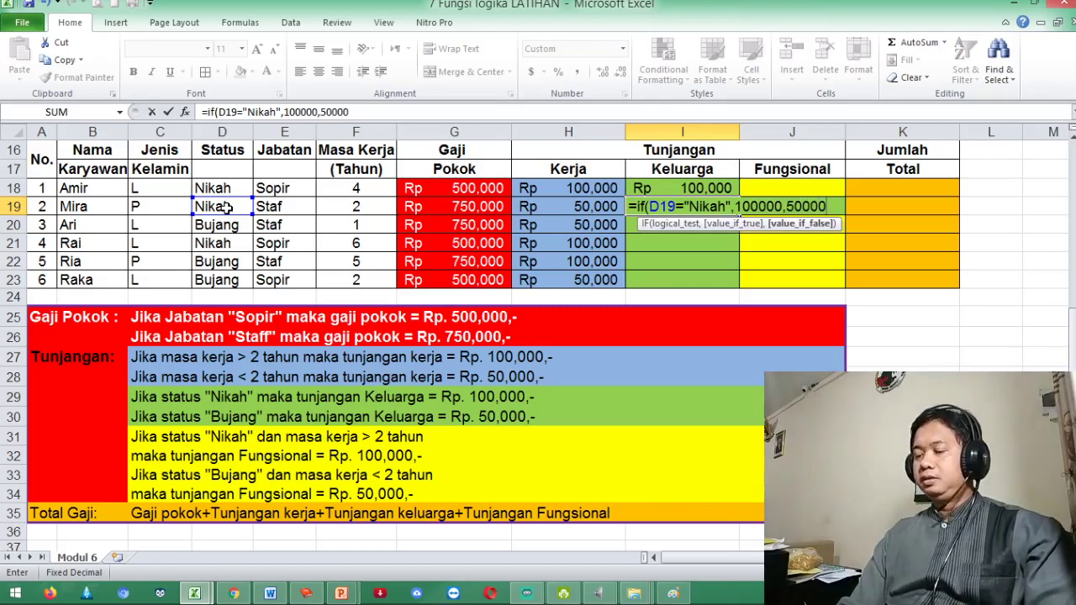
pyautogui.write(')')
pyautogui.press('Return')
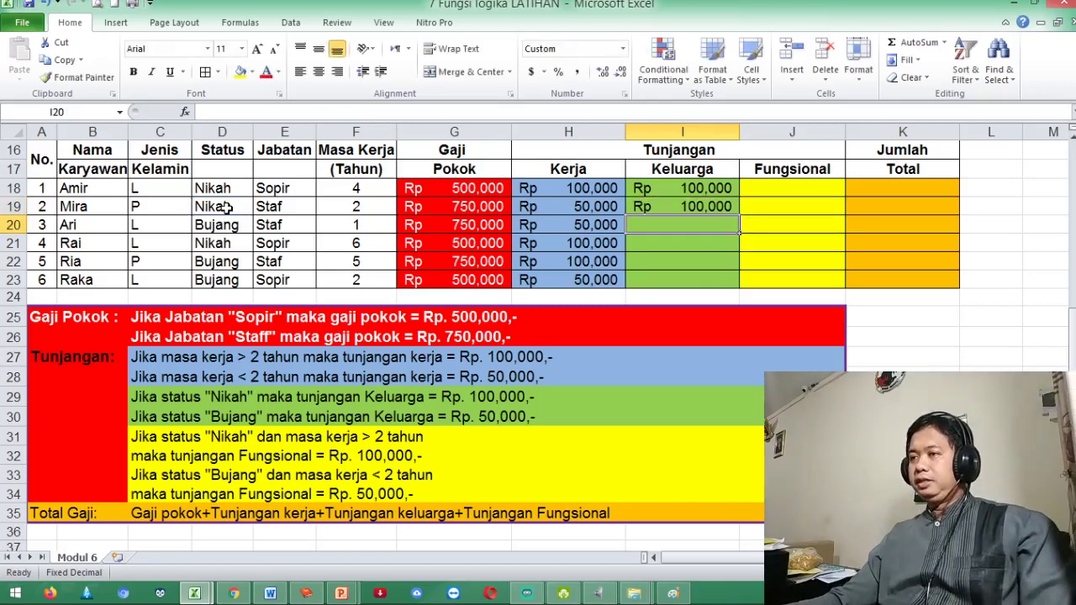
pyautogui.click(666, 203)
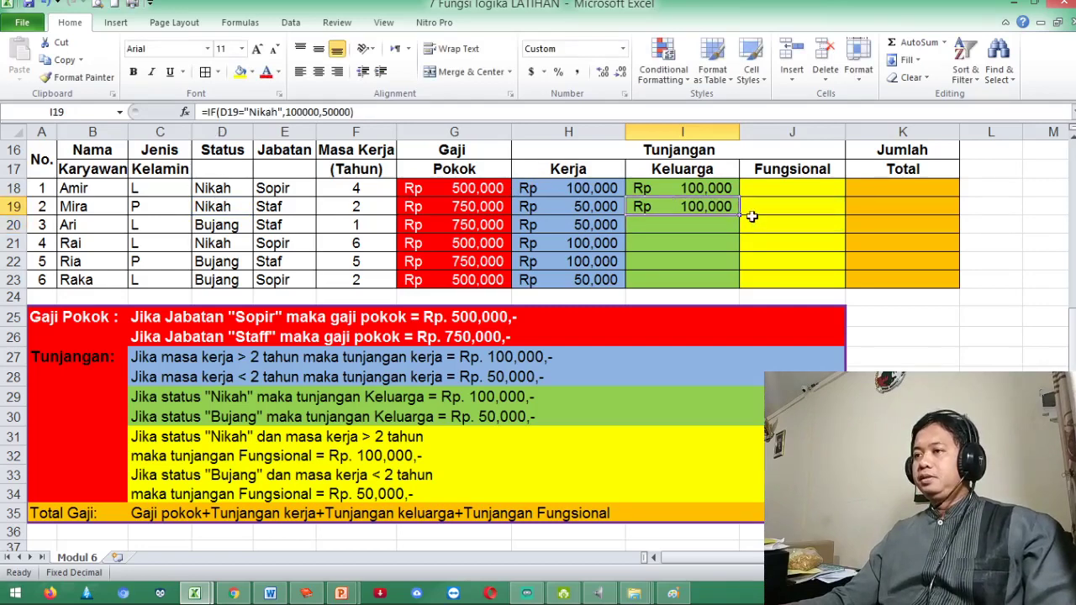
pyautogui.moveTo(740, 216); pyautogui.dragTo(744, 283)
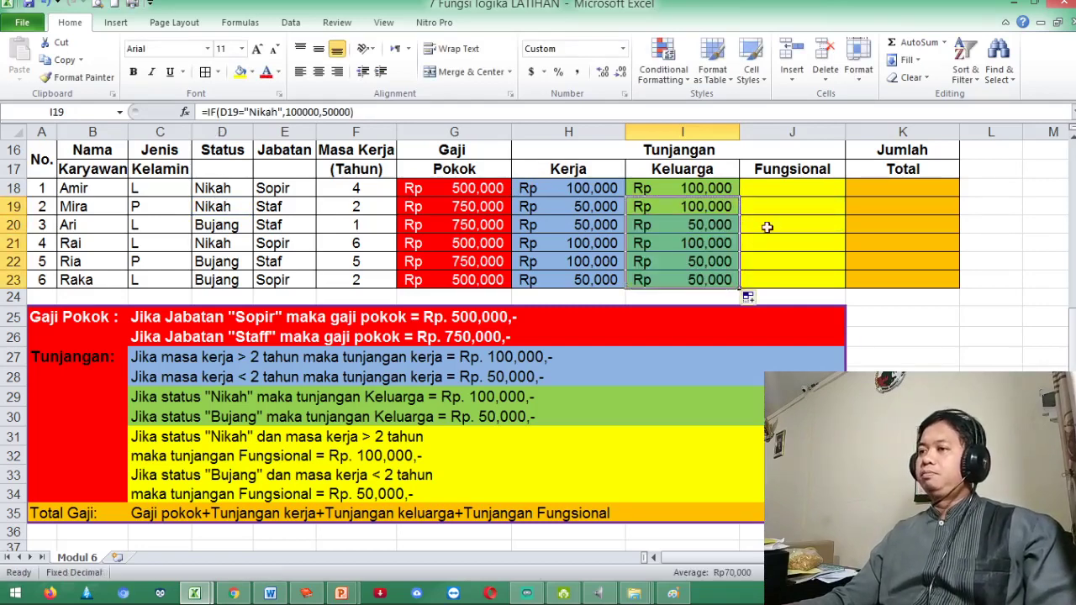
# Enter =IF(AND(D18="Nikah",F18>2),100000,50000) in J18 to calculate the first employee's Tunjangan Fungsional from Status and Masa Kerja
pyautogui.click(780, 190)
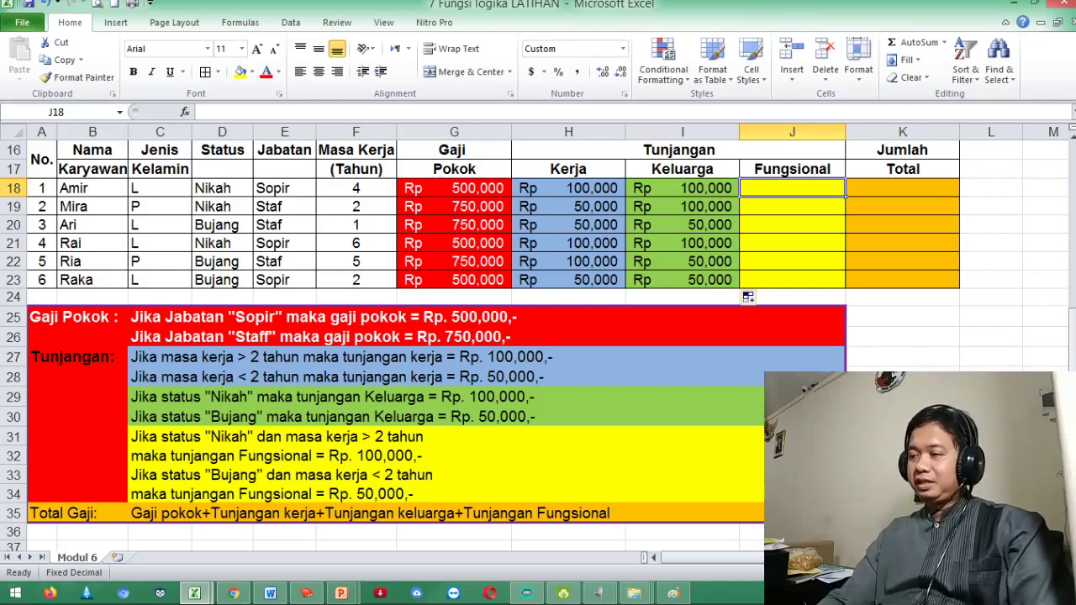
pyautogui.write('=')
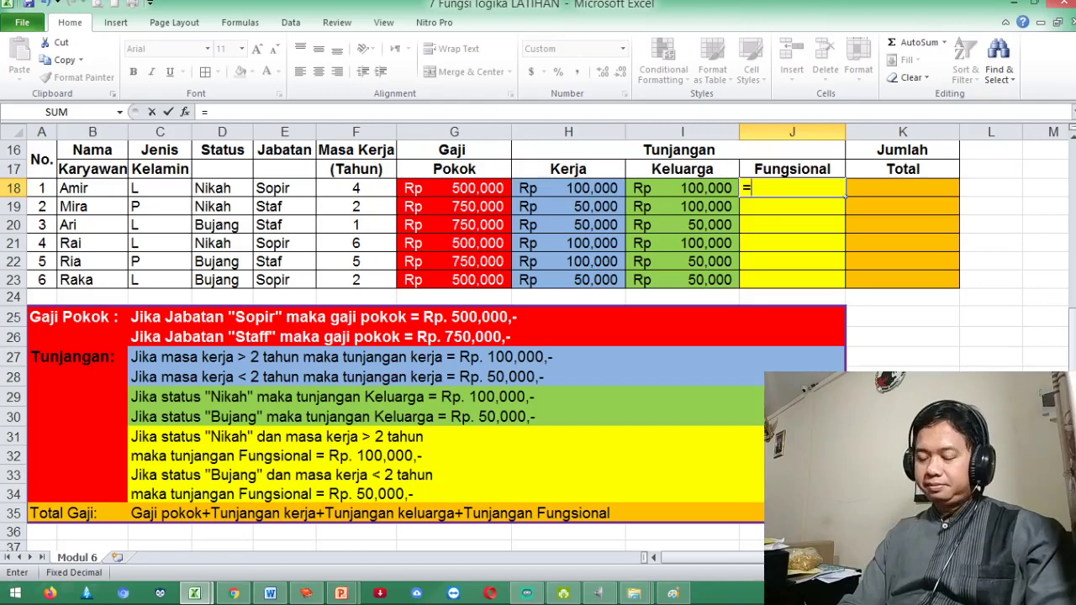
pyautogui.write('if')
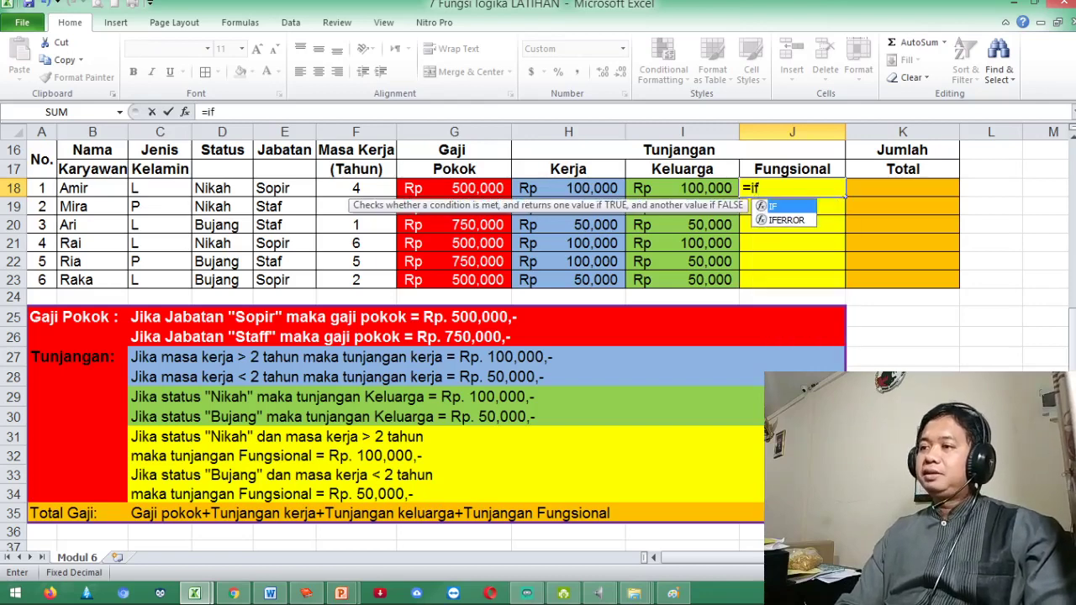
pyautogui.write('(')
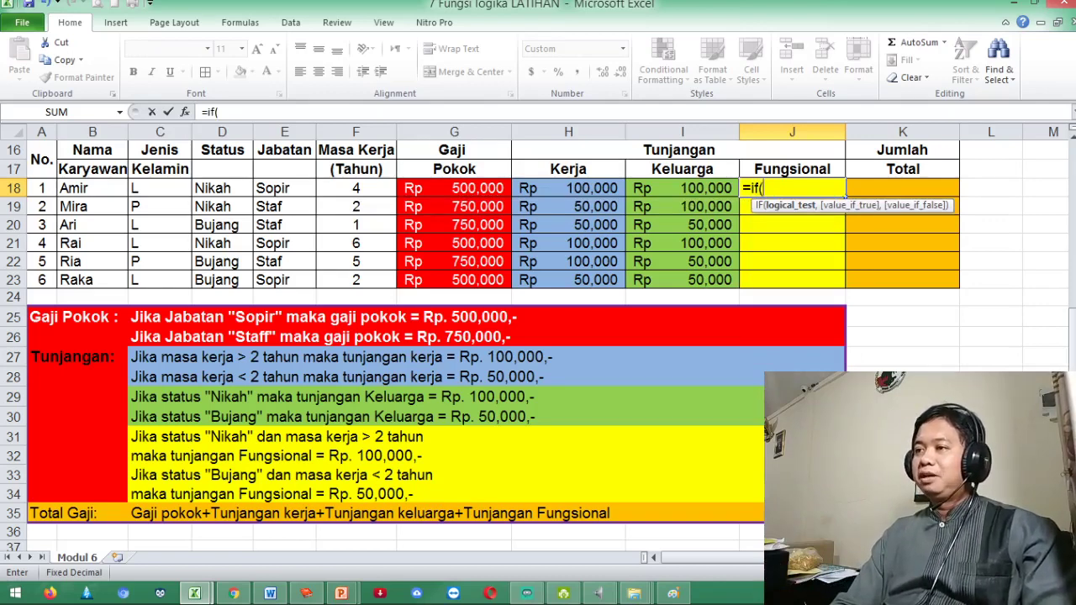
pyautogui.write('and')
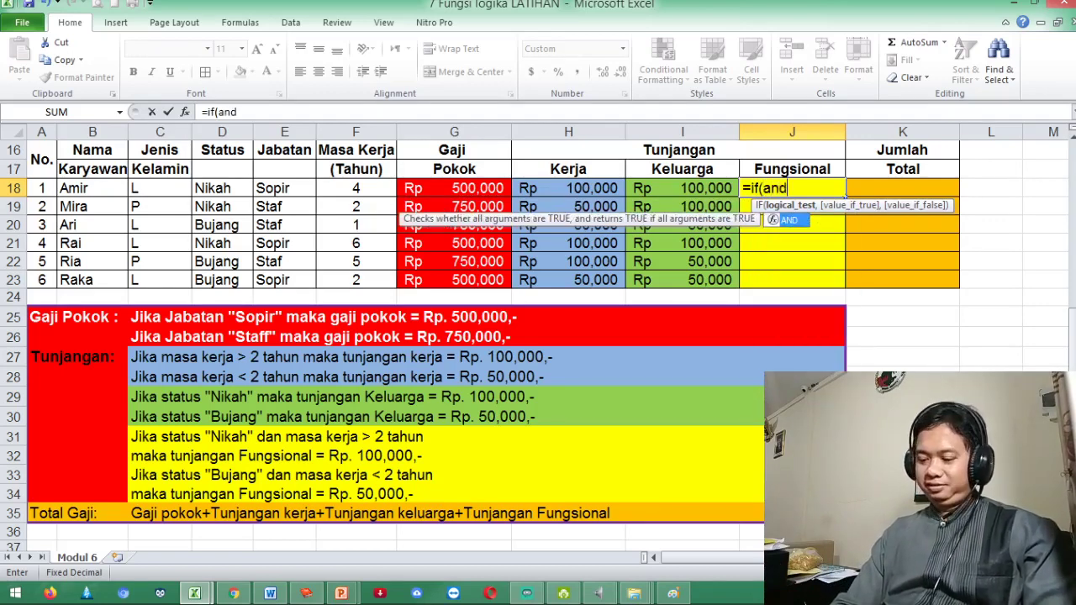
pyautogui.write('(')
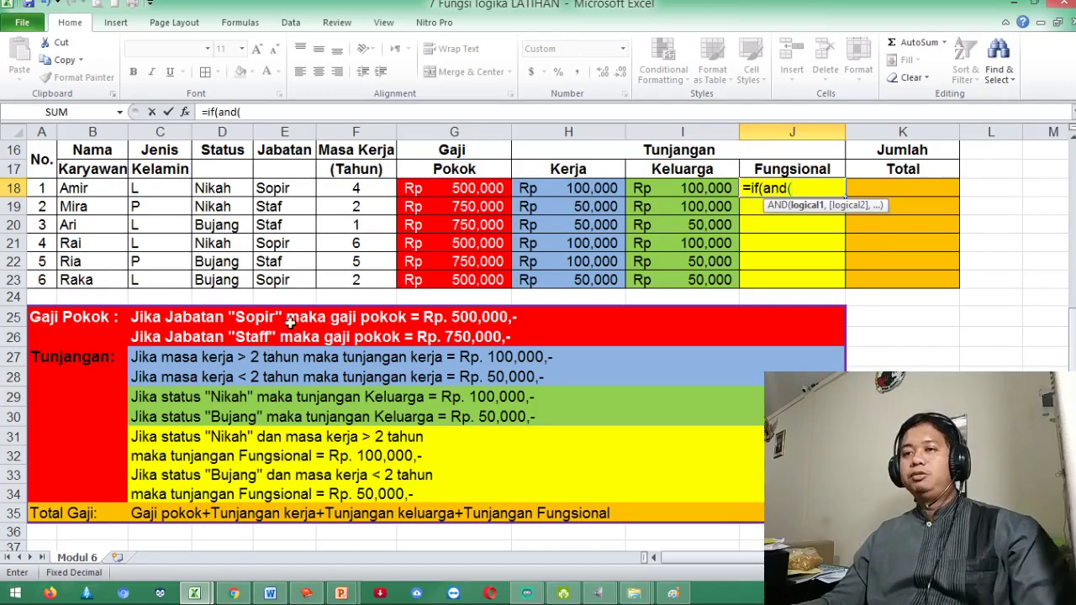
pyautogui.click(236, 188)
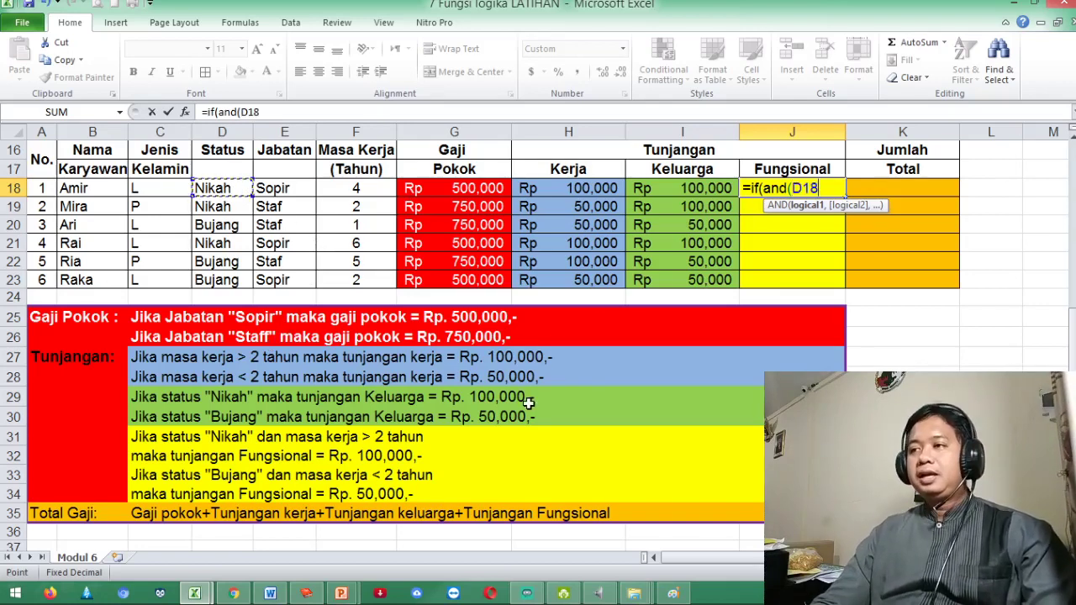
pyautogui.write('="')
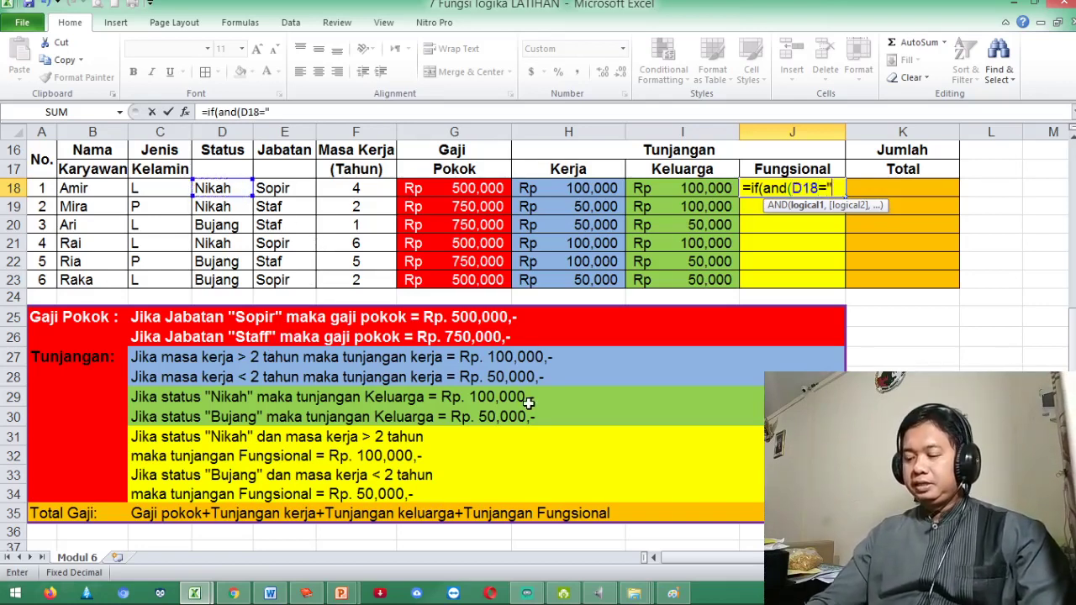
pyautogui.write('Nikah"')
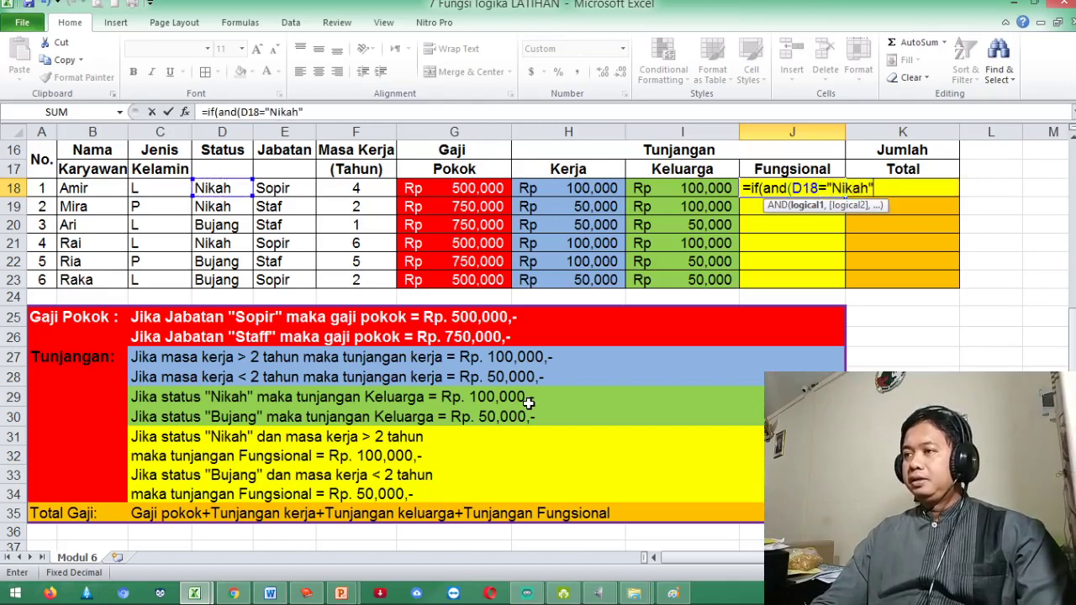
pyautogui.write(',')
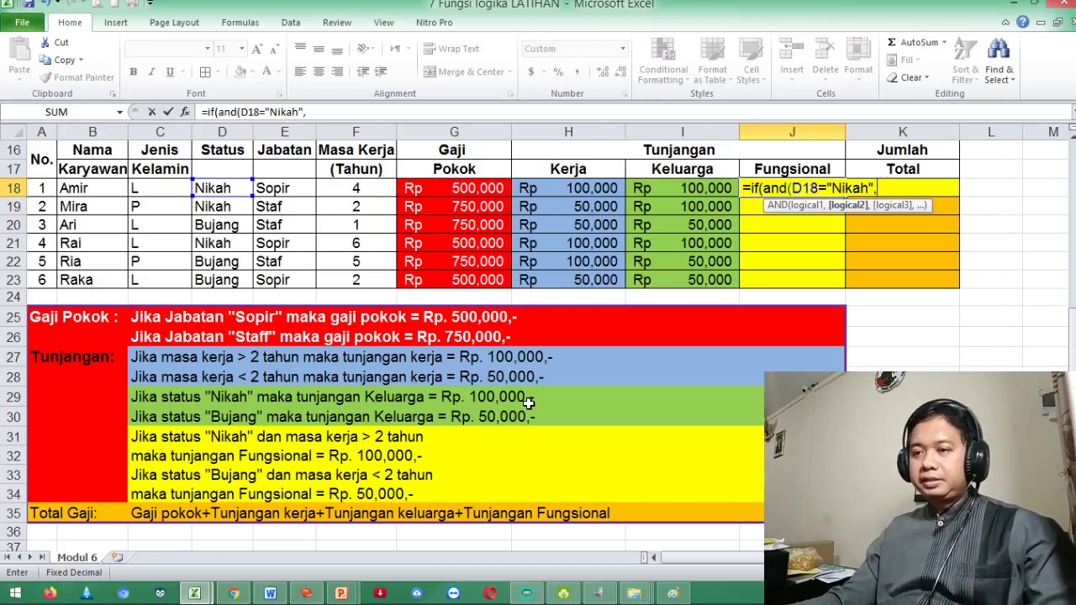
pyautogui.click(367, 188)
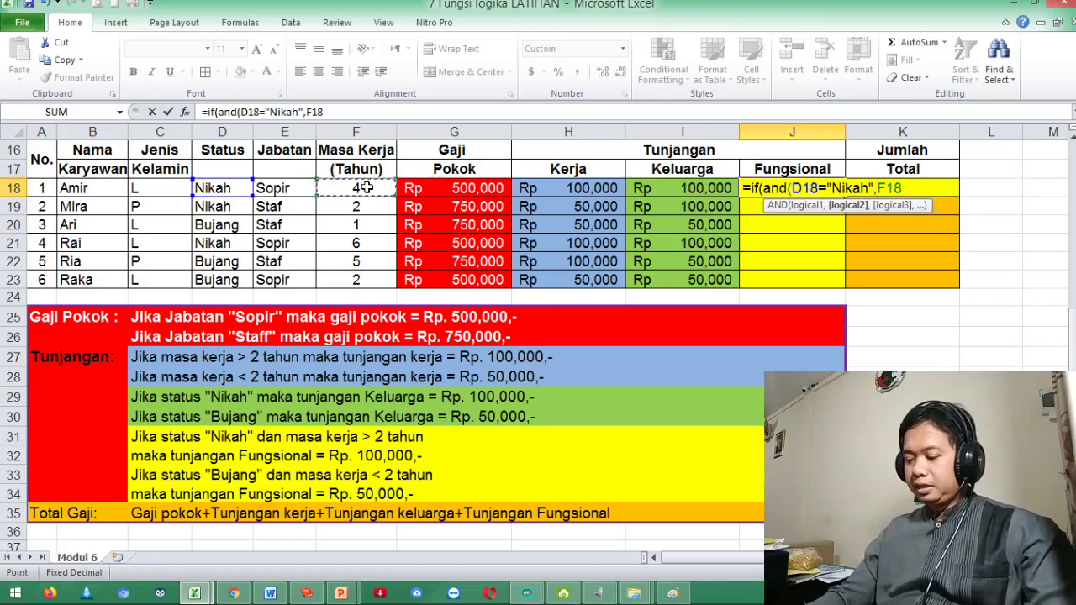
pyautogui.write('>2')
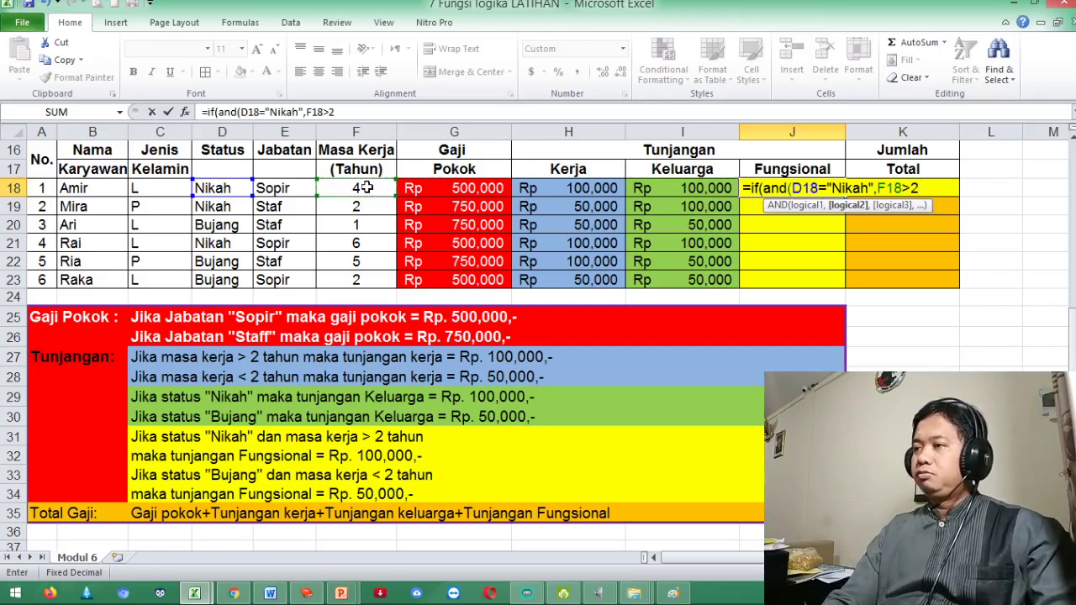
pyautogui.write(')')
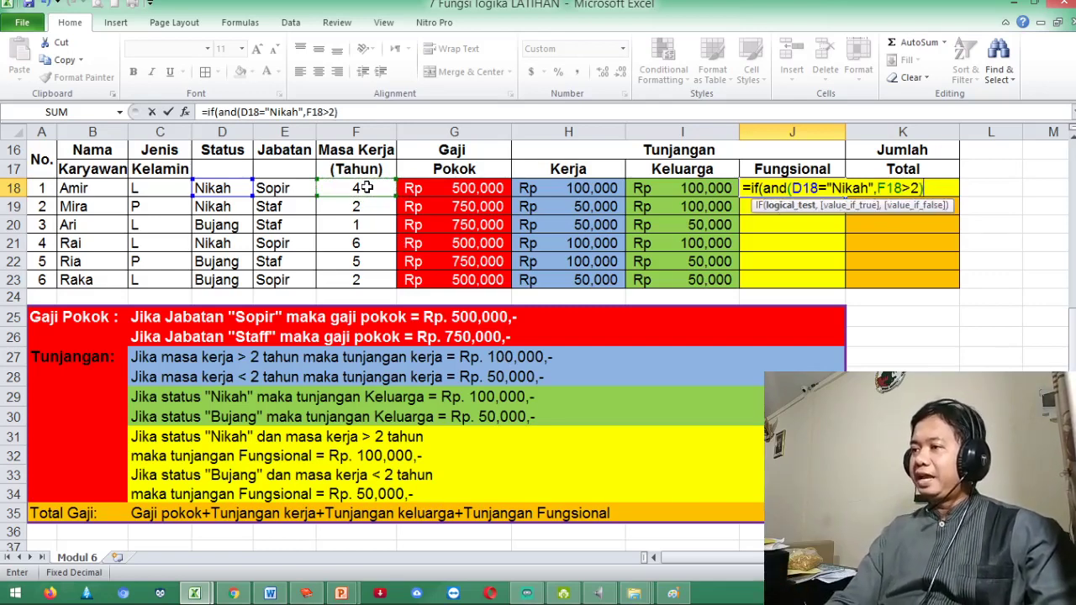
pyautogui.write(',')
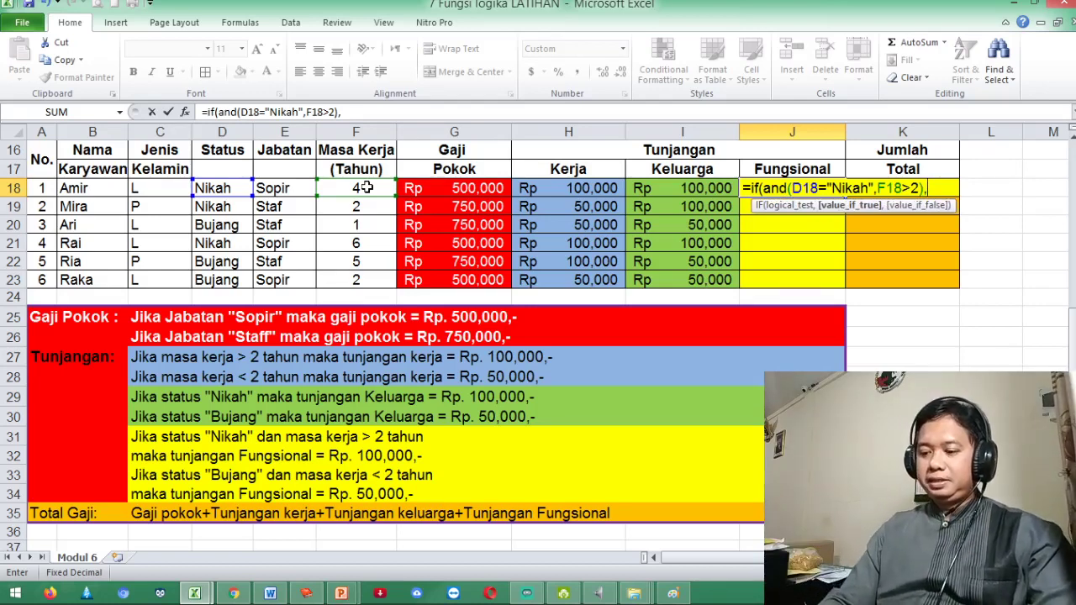
pyautogui.write('100000')
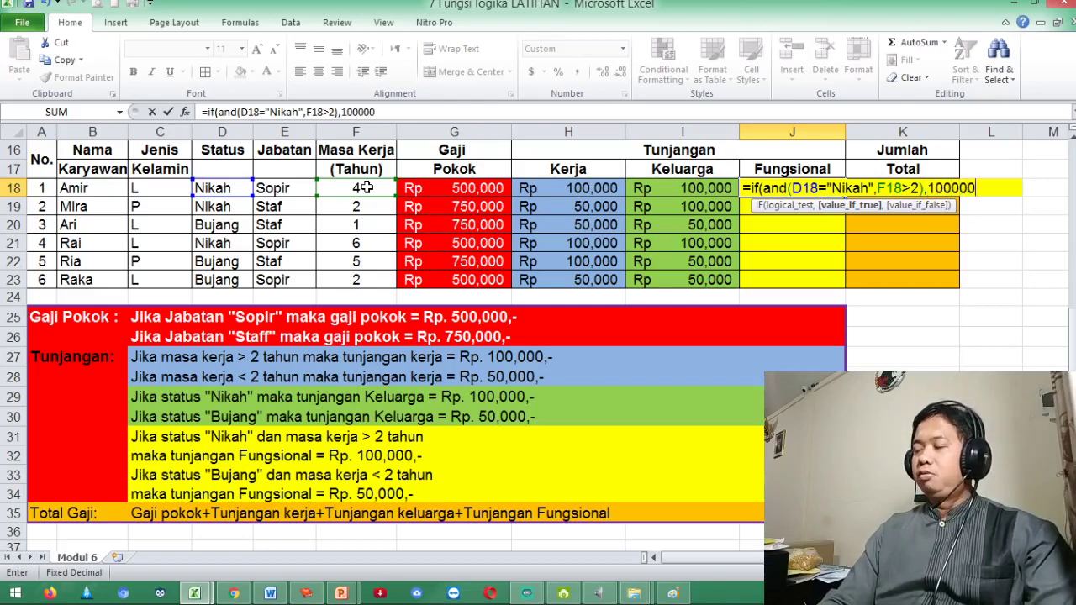
pyautogui.write(',')
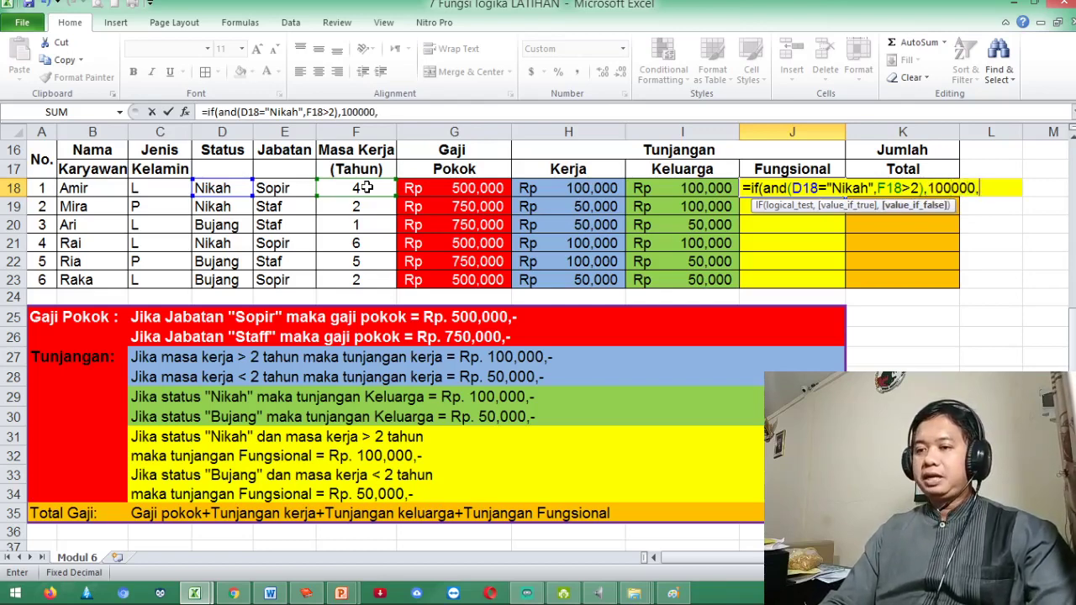
pyautogui.write('50')
pyautogui.write('000')
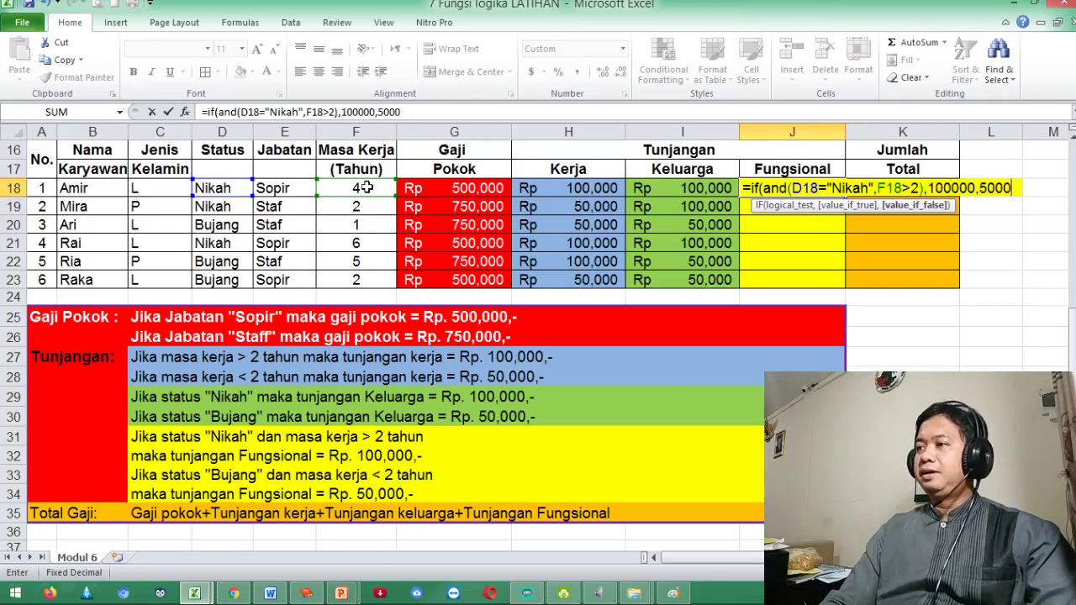
pyautogui.write(')')
pyautogui.press('Return')
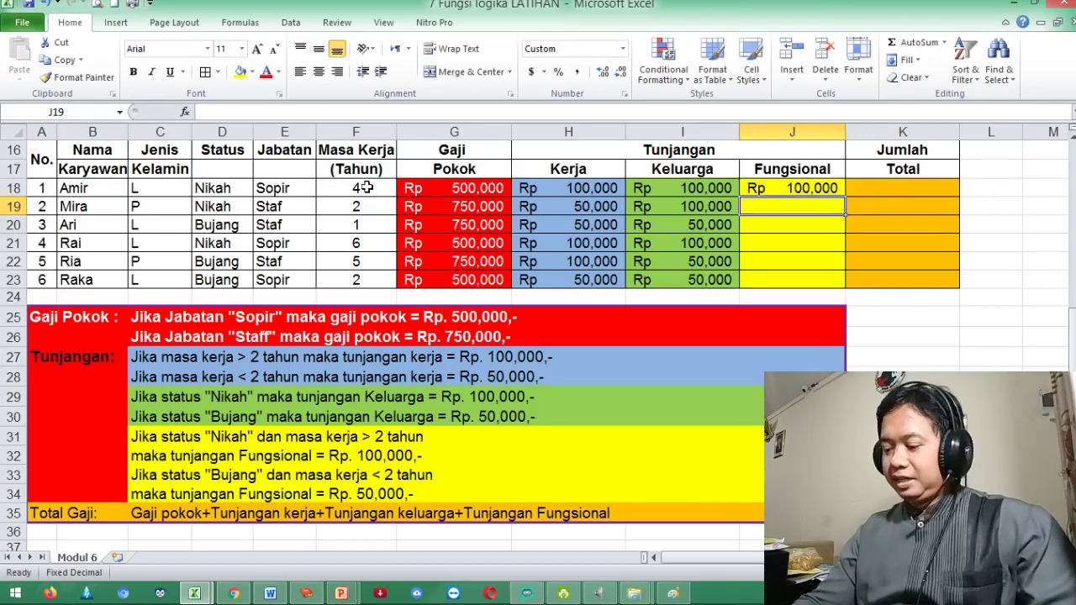
# Enter =IF(AND(D19="Nikah",F19>2),100000,50000) in J19 for the second employee's Tunjangan Fungsional and fill it down through J23
pyautogui.write('=')
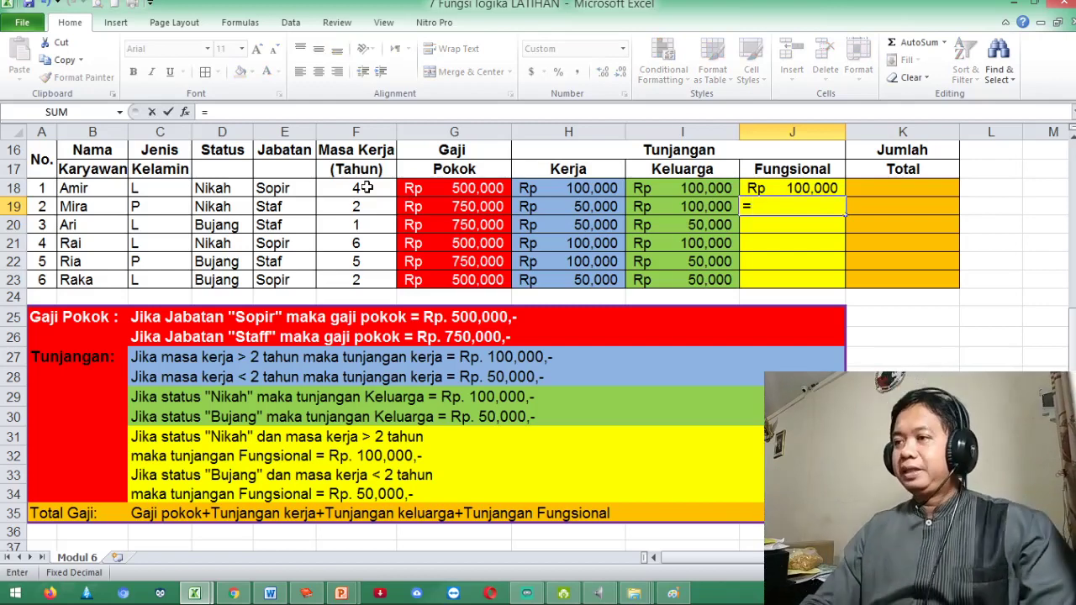
pyautogui.write('if(')
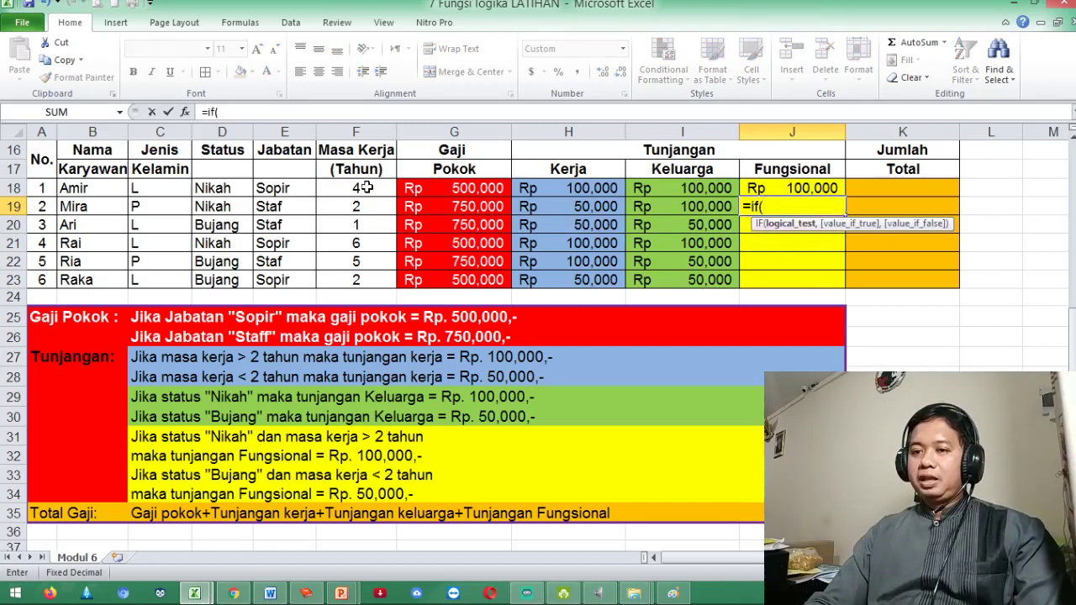
pyautogui.write('and')
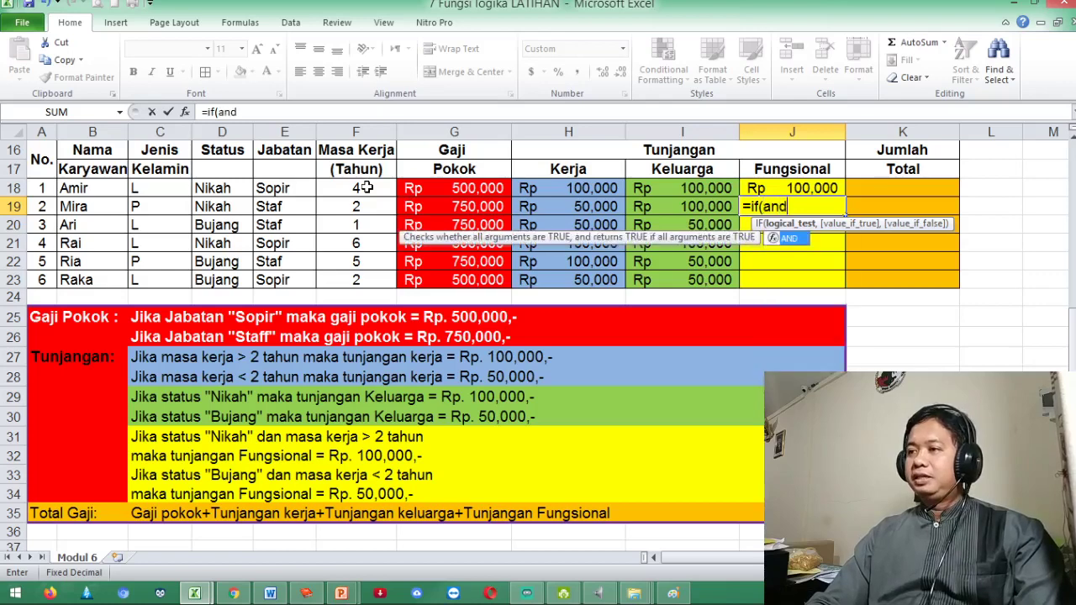
pyautogui.write('(')
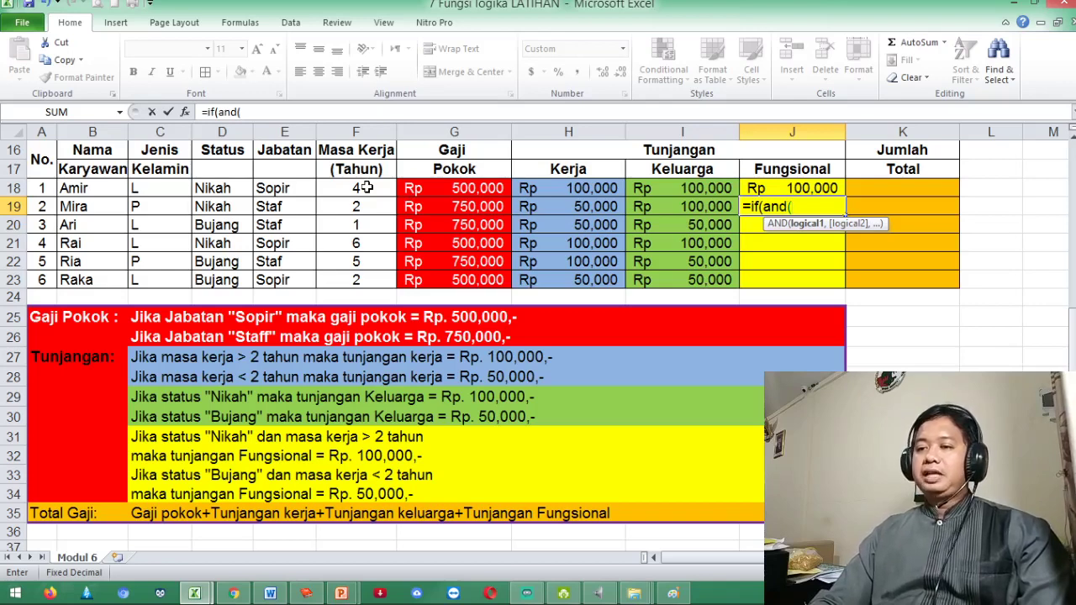
pyautogui.click(238, 210)
pyautogui.write('="Nikah')
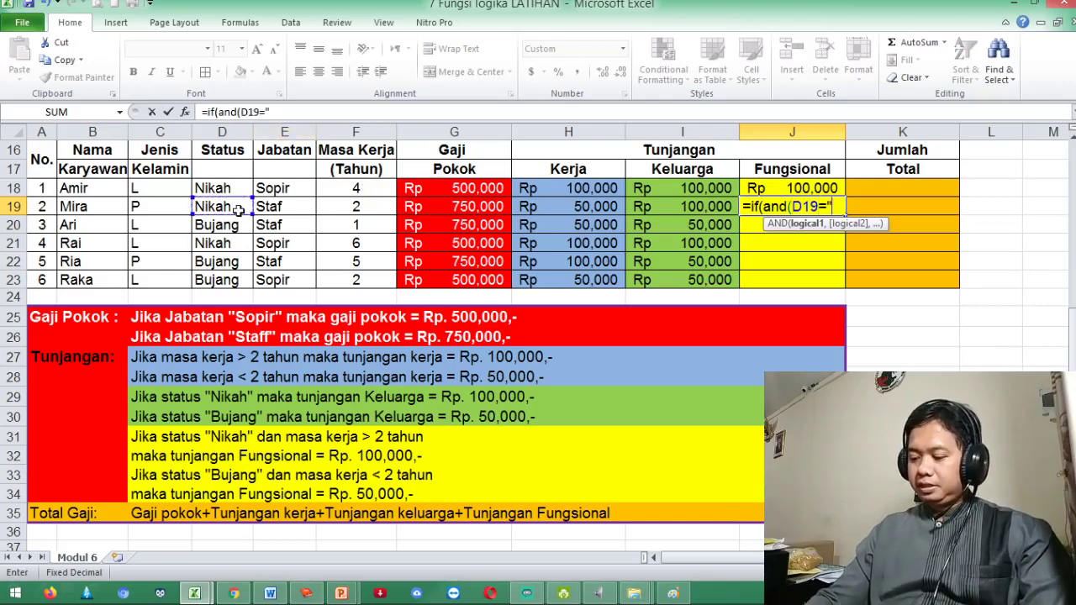
pyautogui.write('"')
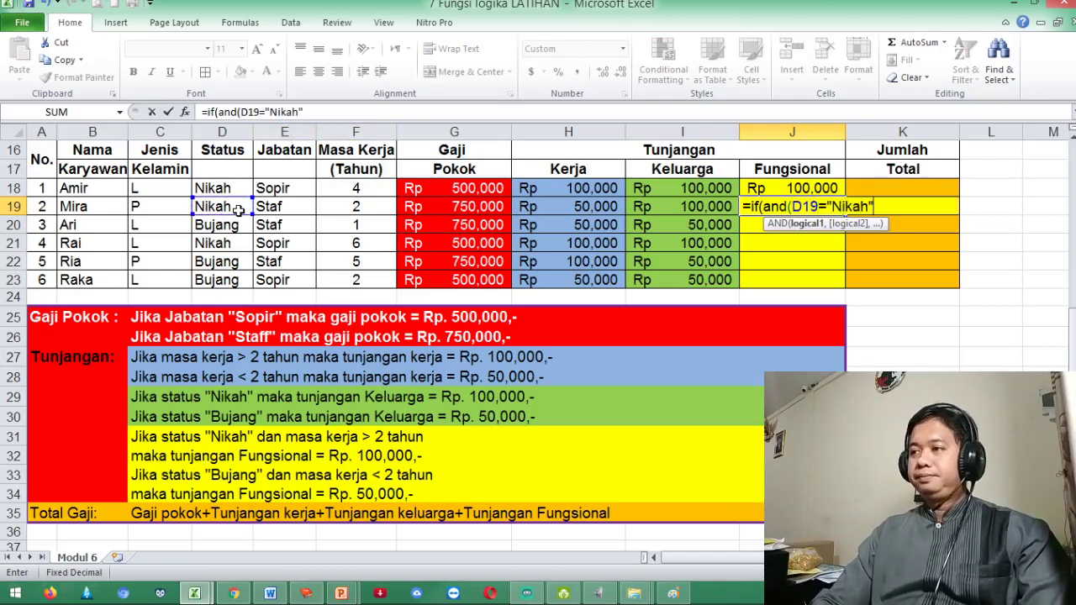
pyautogui.write(',')
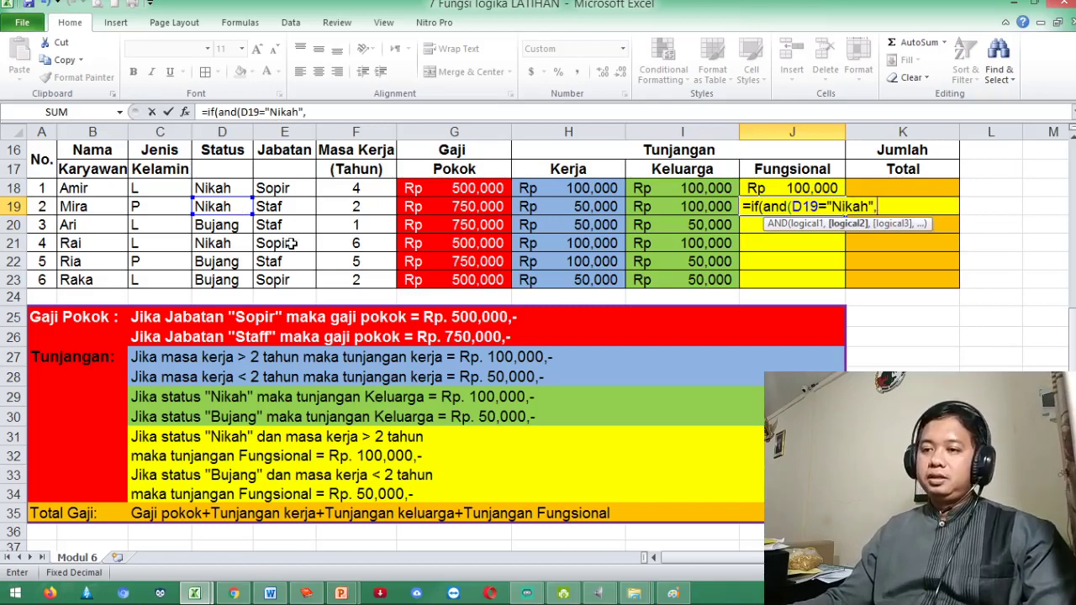
pyautogui.click(355, 209)
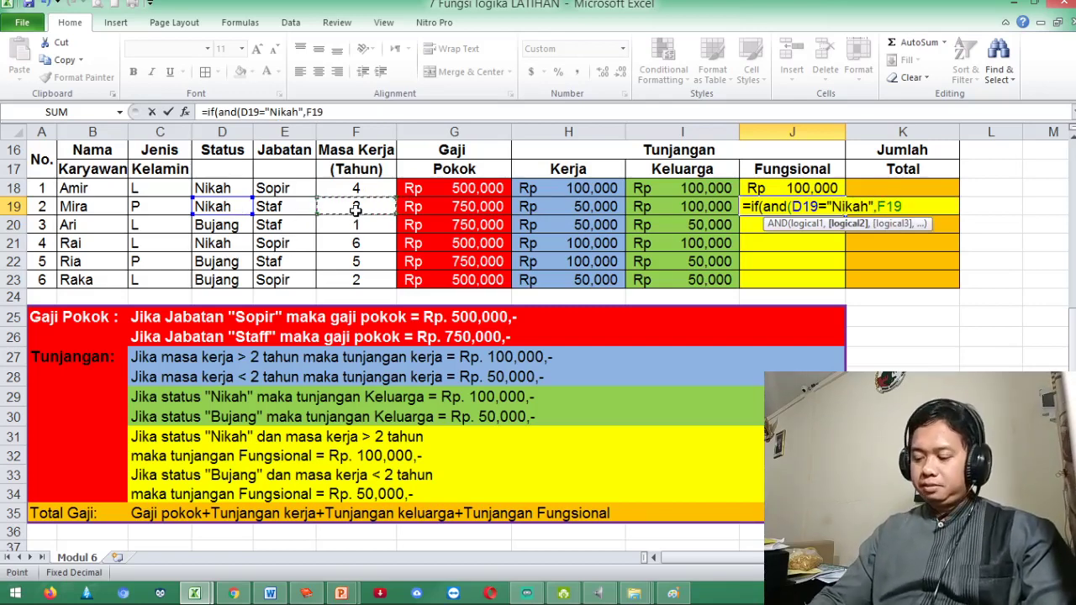
pyautogui.write('>2')
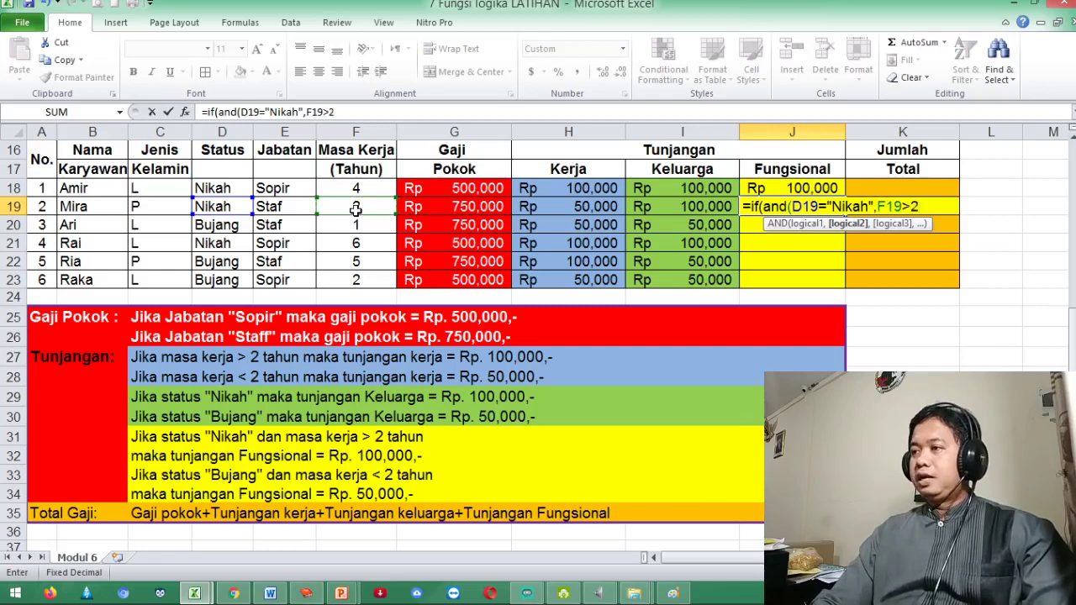
pyautogui.write(')')
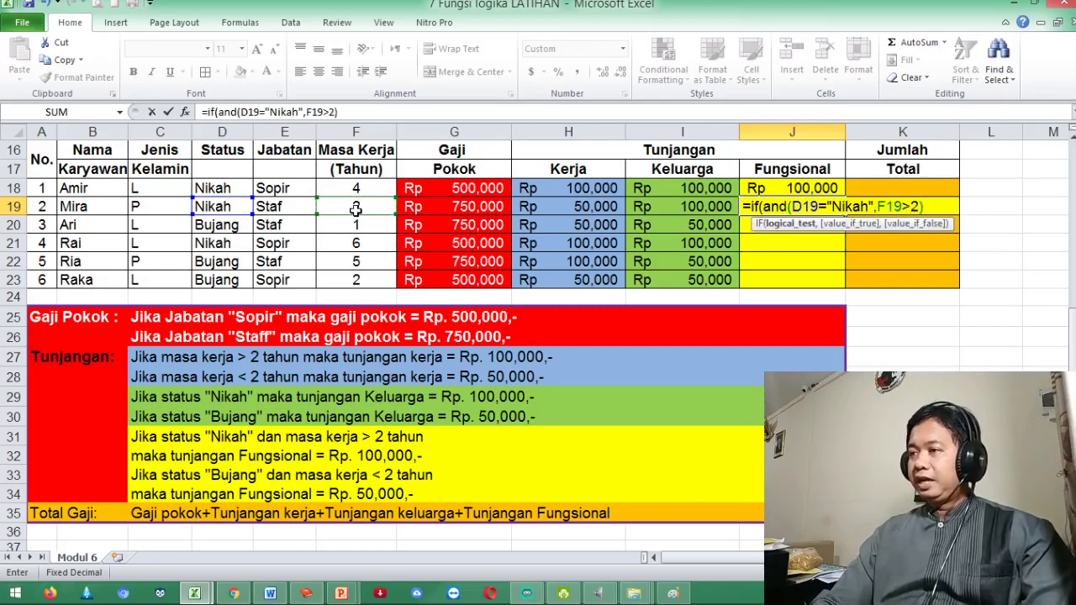
pyautogui.write(',')
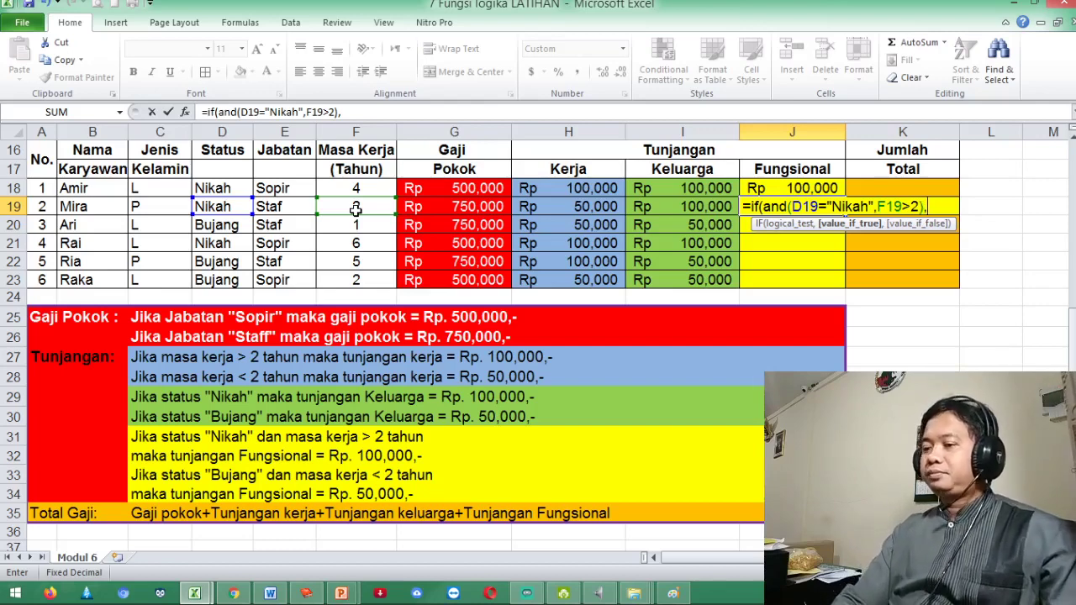
pyautogui.write('100')
pyautogui.press('BackSpace')
pyautogui.press('BackSpace')
pyautogui.write('0')
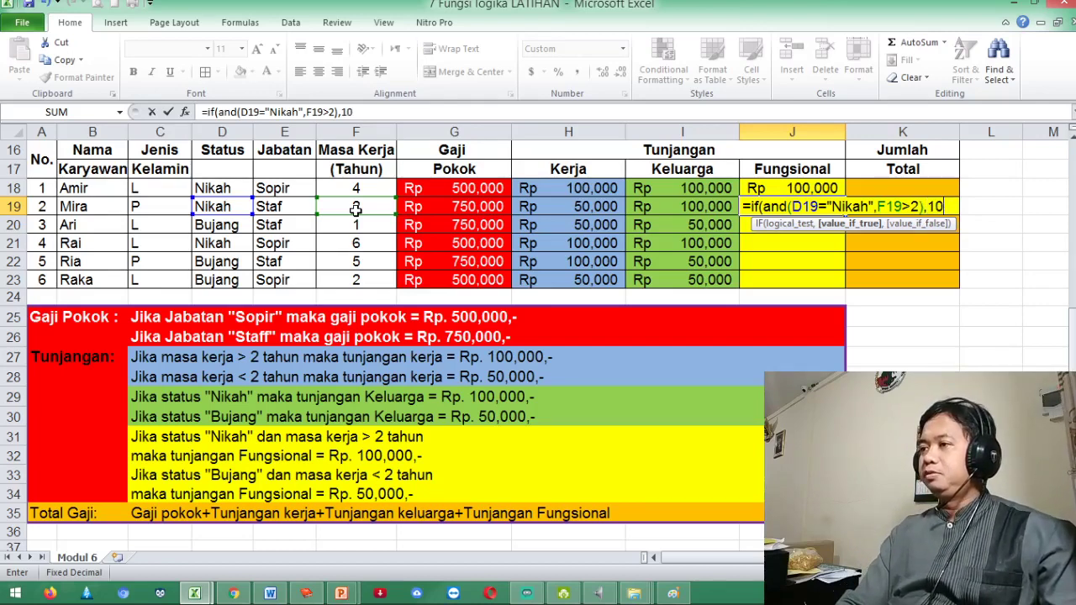
pyautogui.write('00')
pyautogui.press('BackSpace')
pyautogui.write('0000')
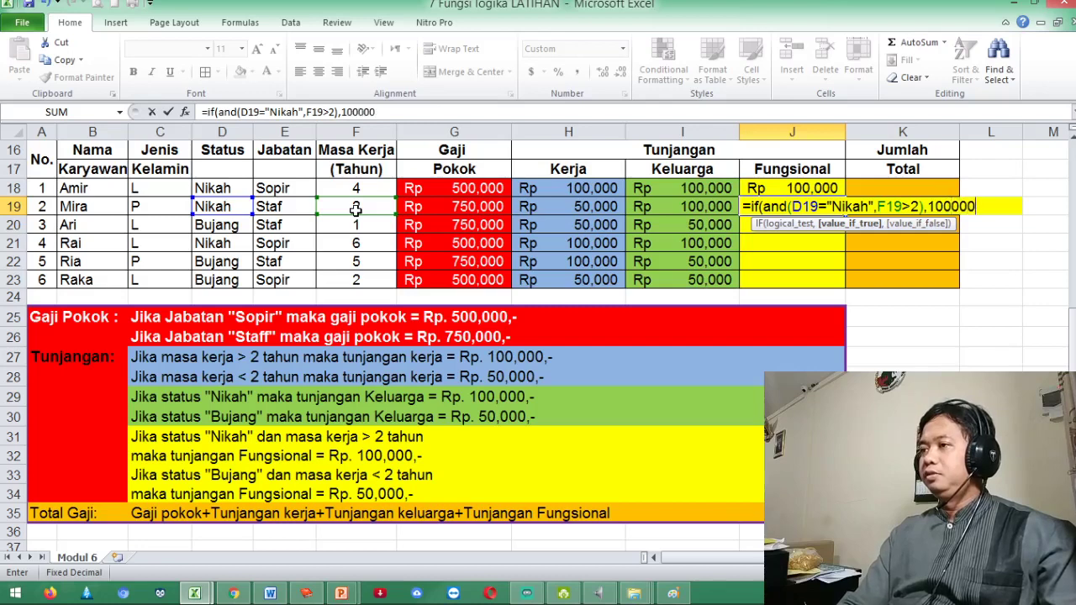
pyautogui.write(',')
pyautogui.write('50')
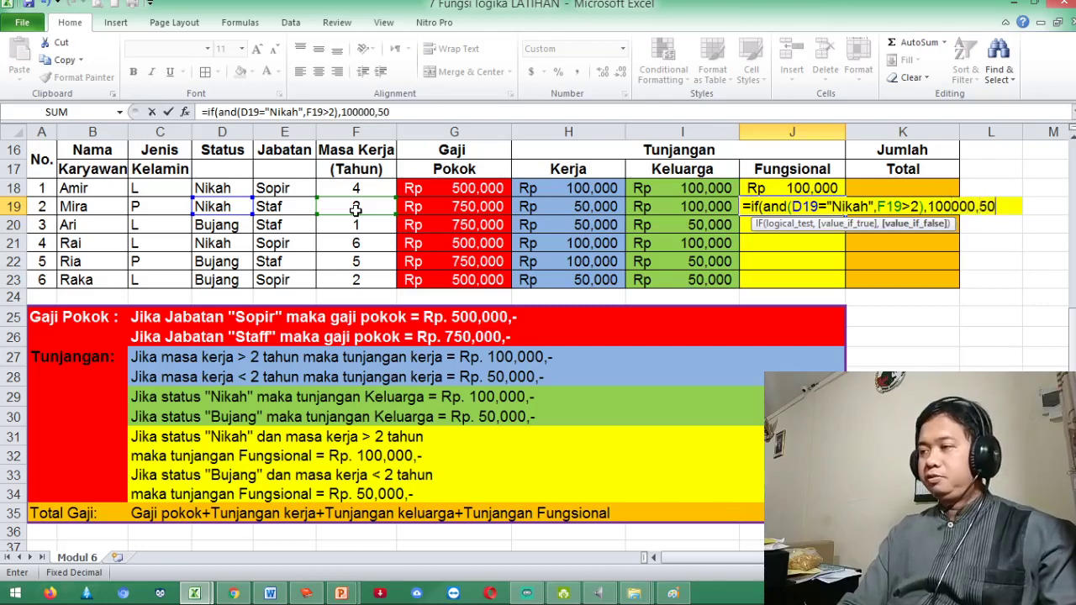
pyautogui.write('000)')
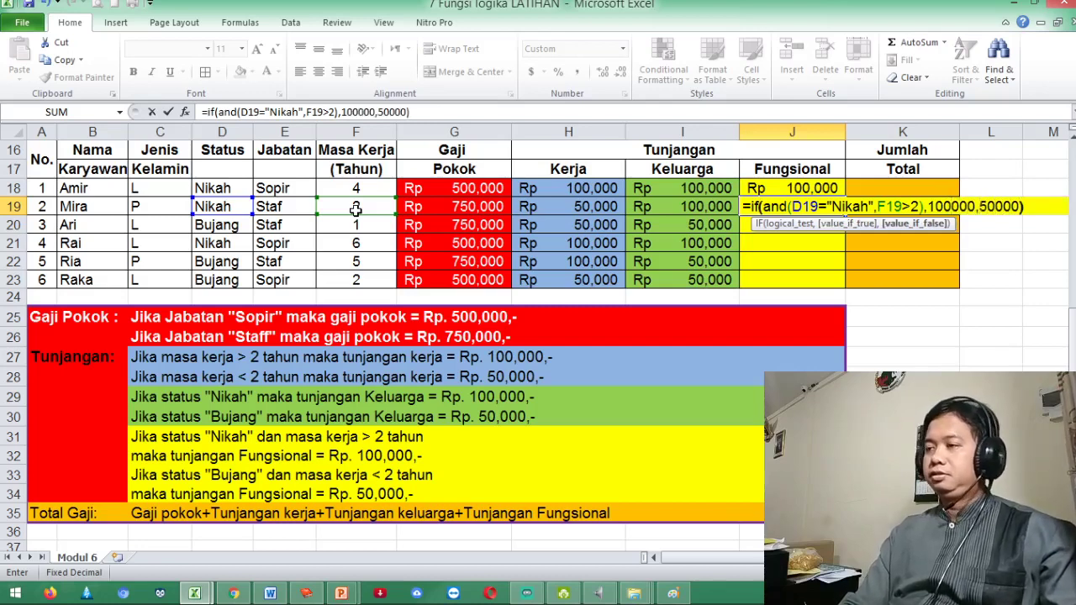
pyautogui.press('Return')
pyautogui.click(817, 206)
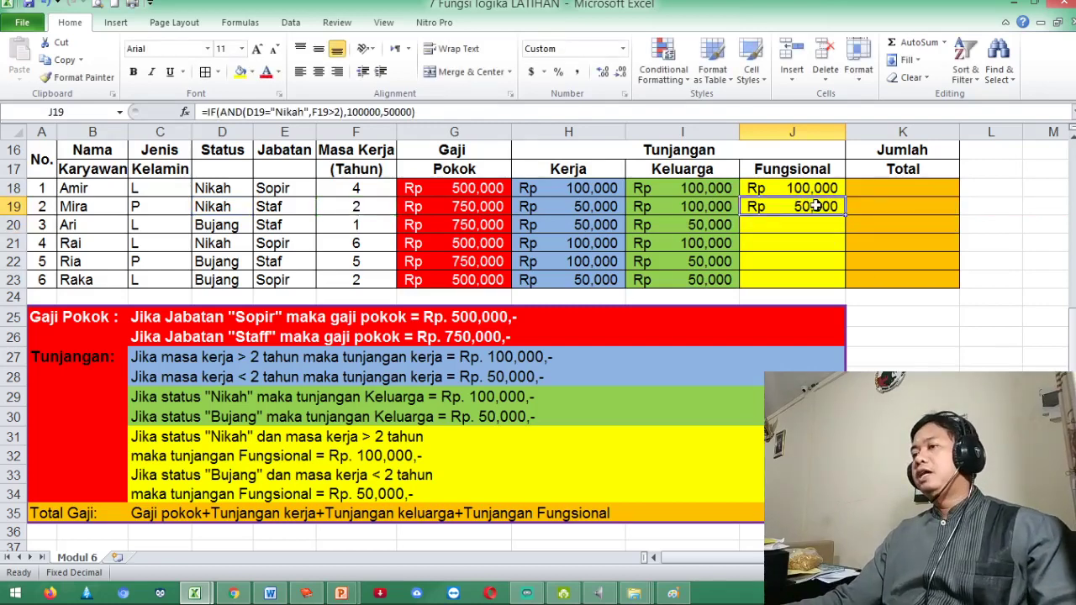
pyautogui.moveTo(845, 216); pyautogui.dragTo(850, 286)
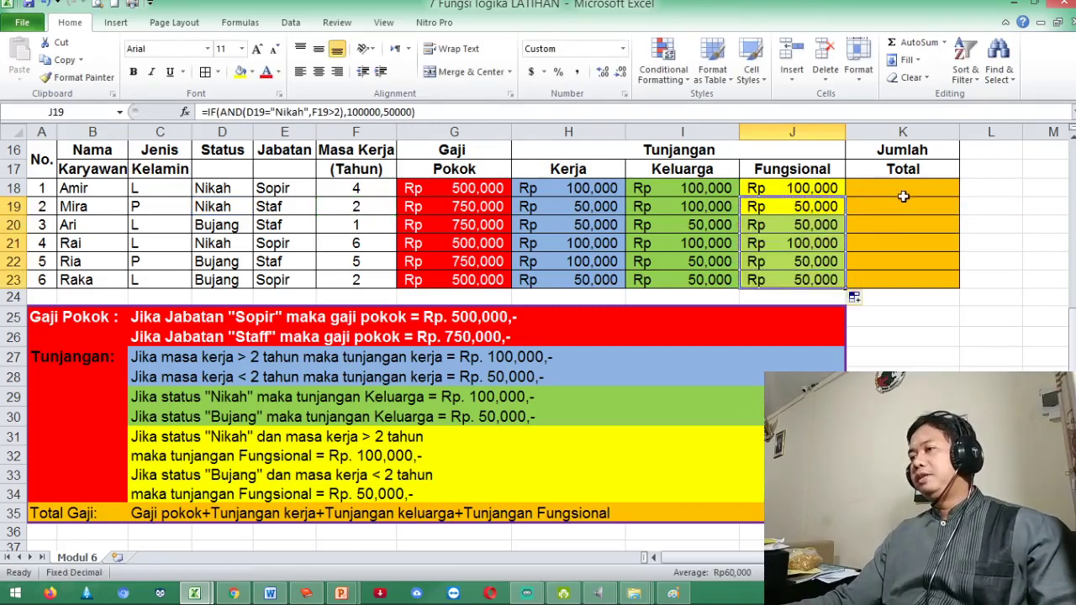
# Enter =SUM(G18:J18) in K18 to total the first employee's Gaji Pokok and the three Tunjangan amounts
pyautogui.click(903, 197)
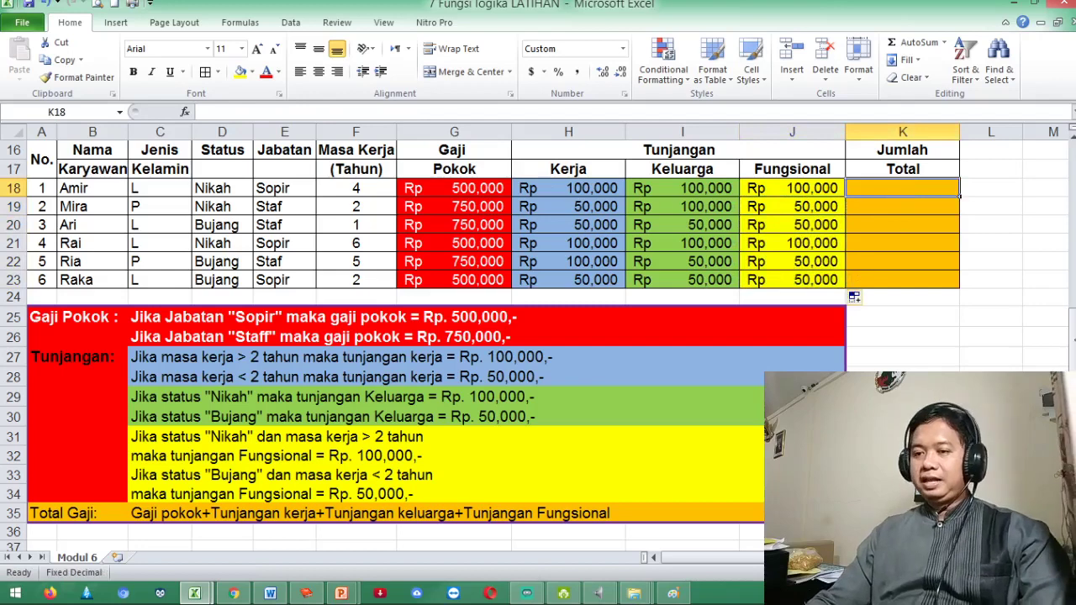
pyautogui.click(915, 48)
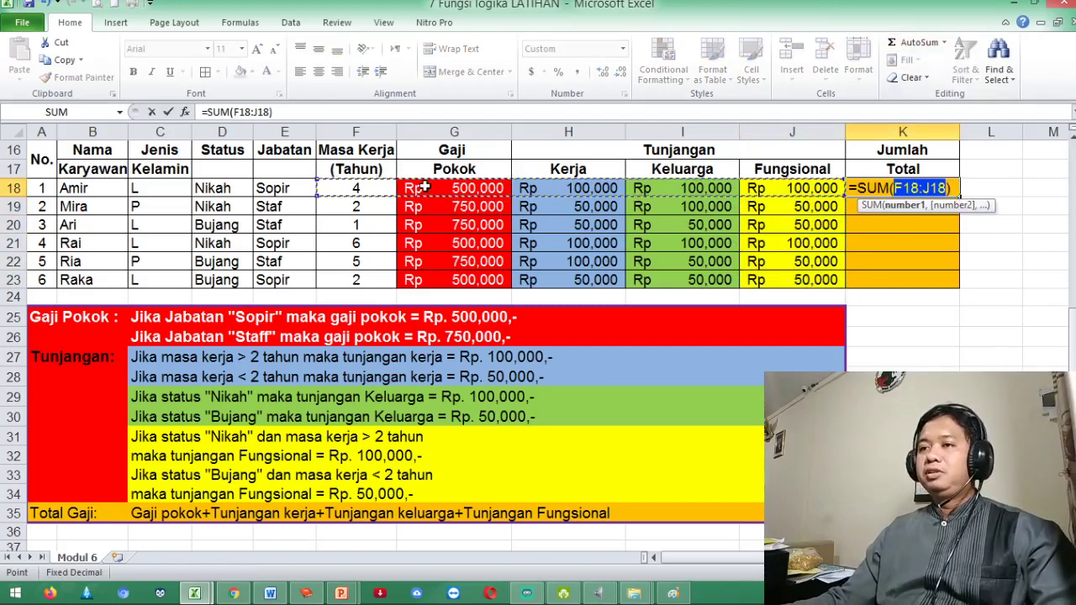
pyautogui.moveTo(424, 189); pyautogui.dragTo(763, 187)
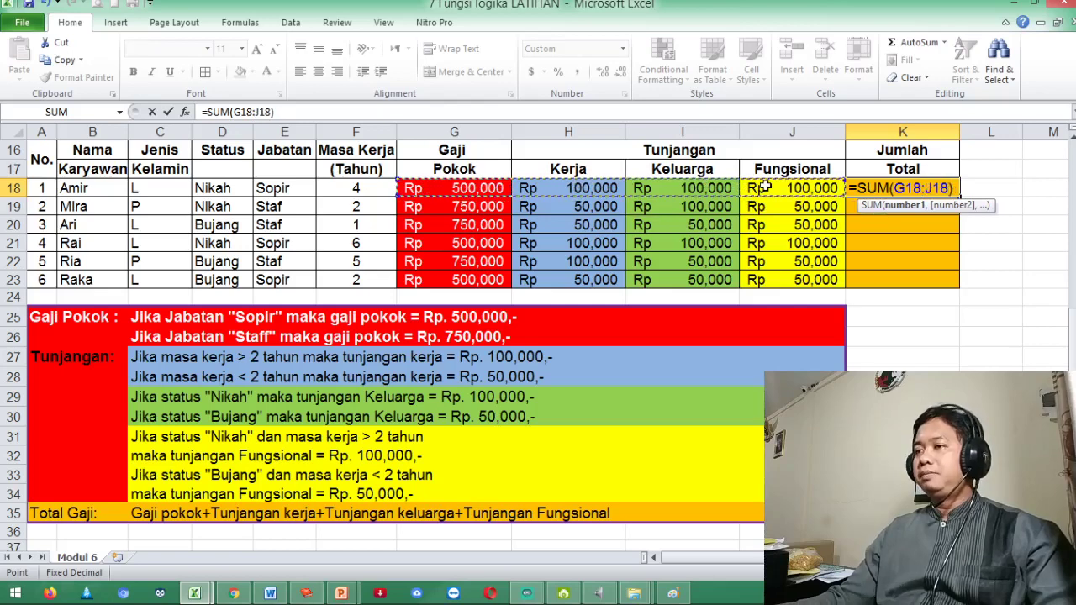
pyautogui.press('Return')
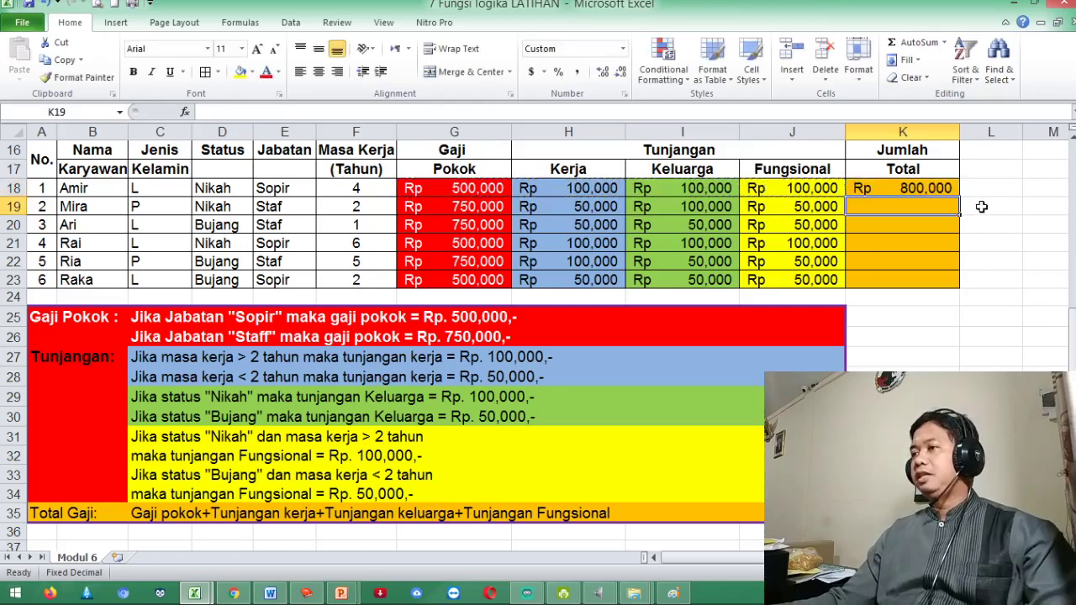
# Fill the Jumlah Total formula from K18 down through K23 for the remaining employees
pyautogui.click(950, 188)
pyautogui.moveTo(960, 197); pyautogui.dragTo(966, 280)
pyautogui.click(994, 260)
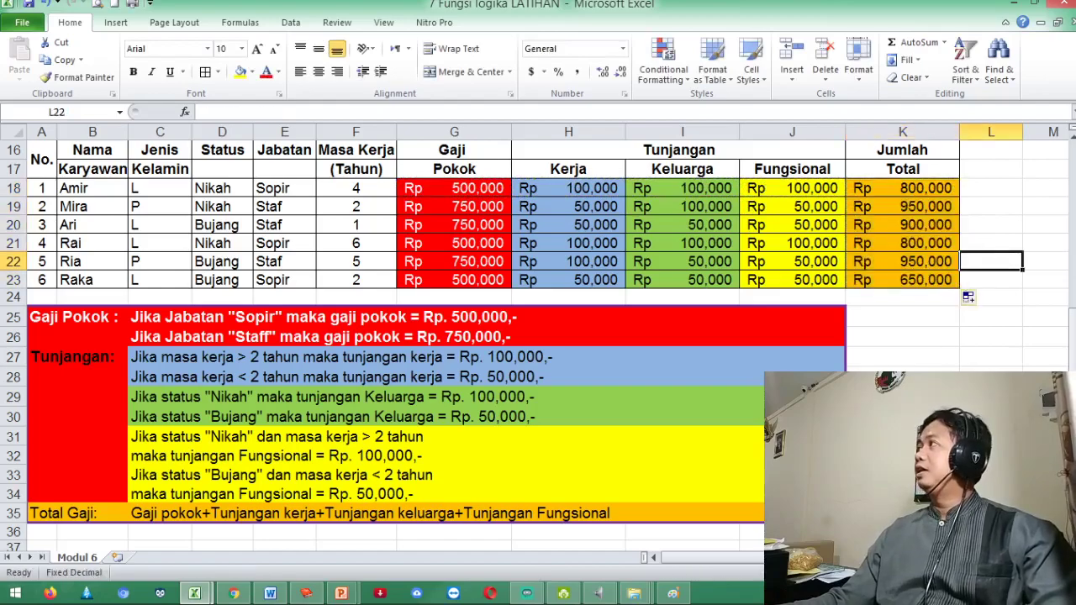
pyautogui.scroll(-3, 311, 435)
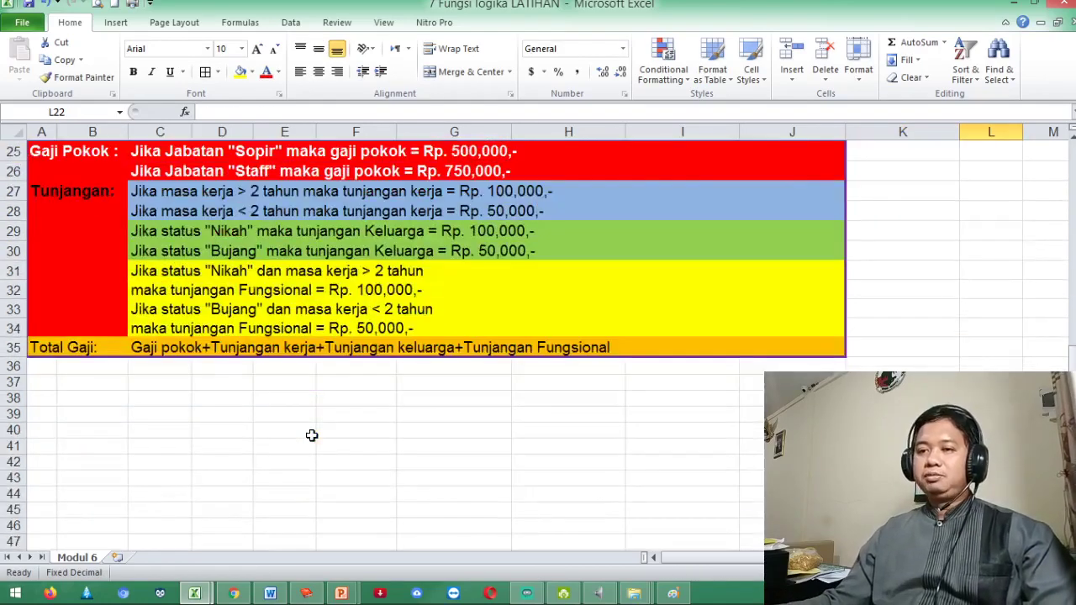
pyautogui.scroll(8, 311, 435)
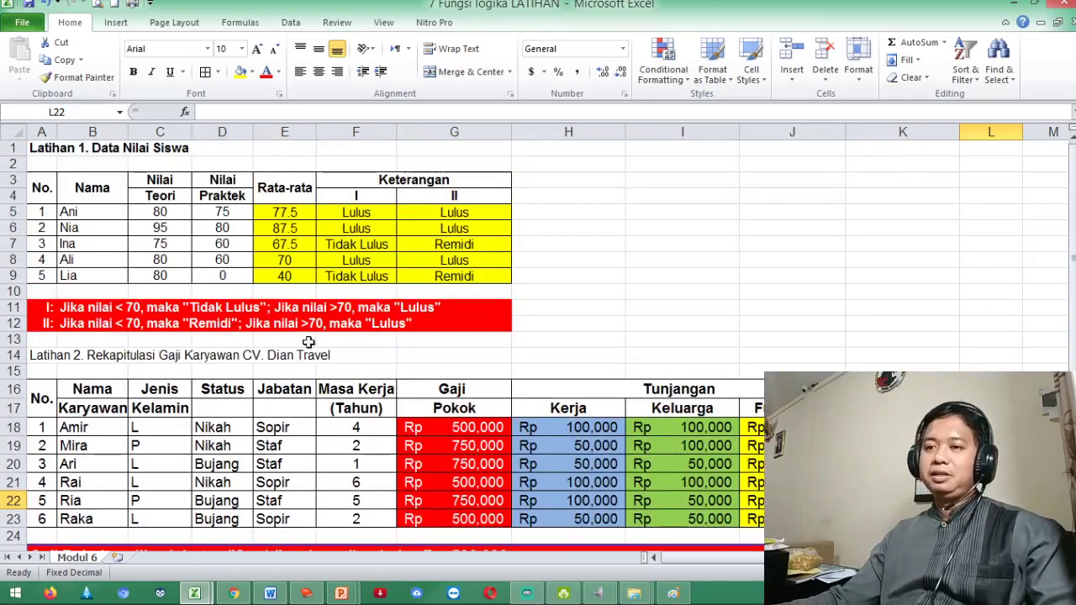
pyautogui.scroll(-1, 612, 486)
pyautogui.scroll(1, 446, 470)
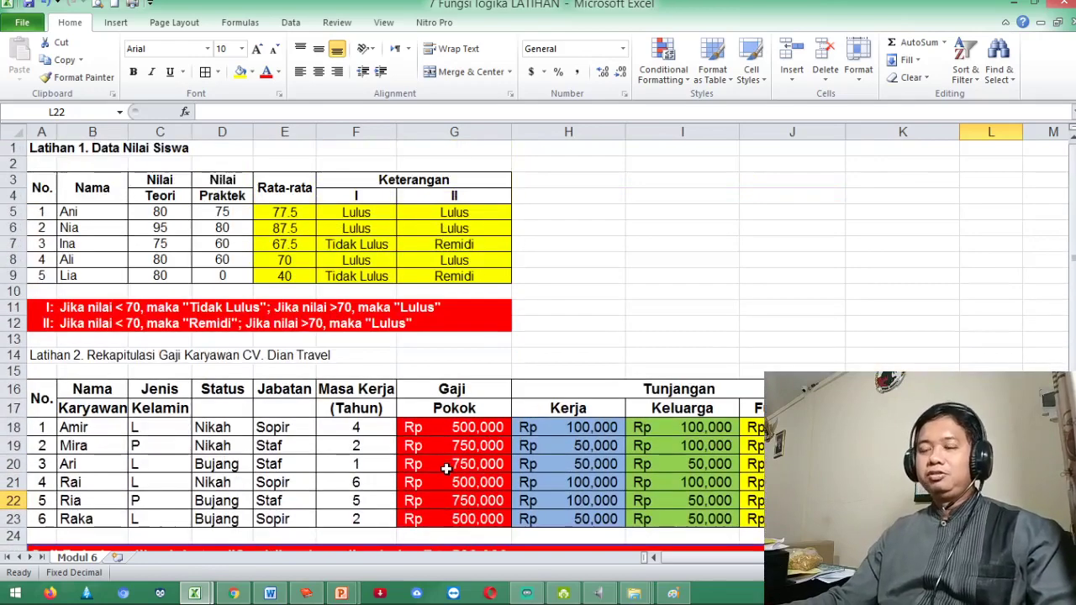